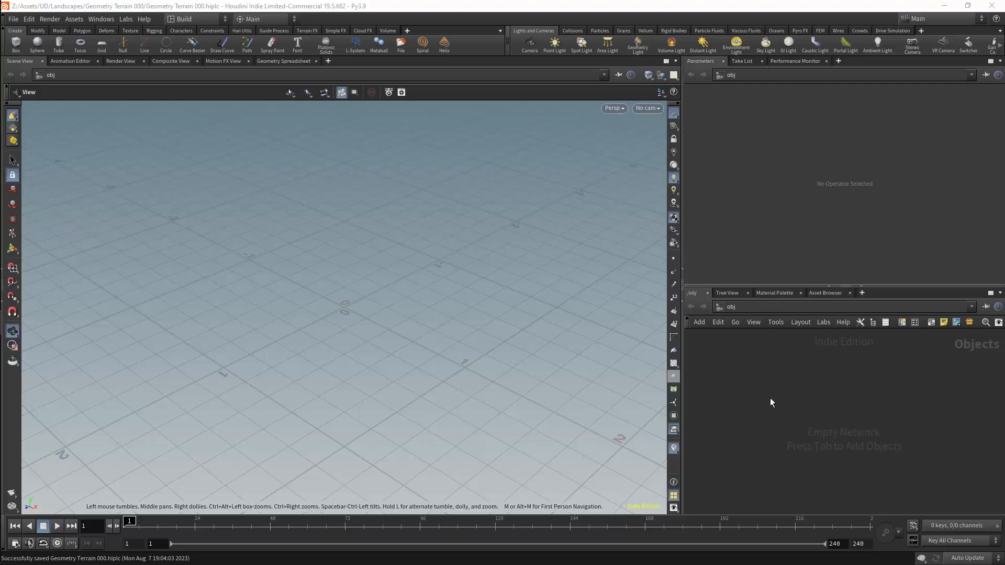
Step: Add a Geometry object node to the empty object network
{"action": "key", "text": "Tab"}
{"action": "type", "text": "geo"}
{"action": "key", "text": "Return"}
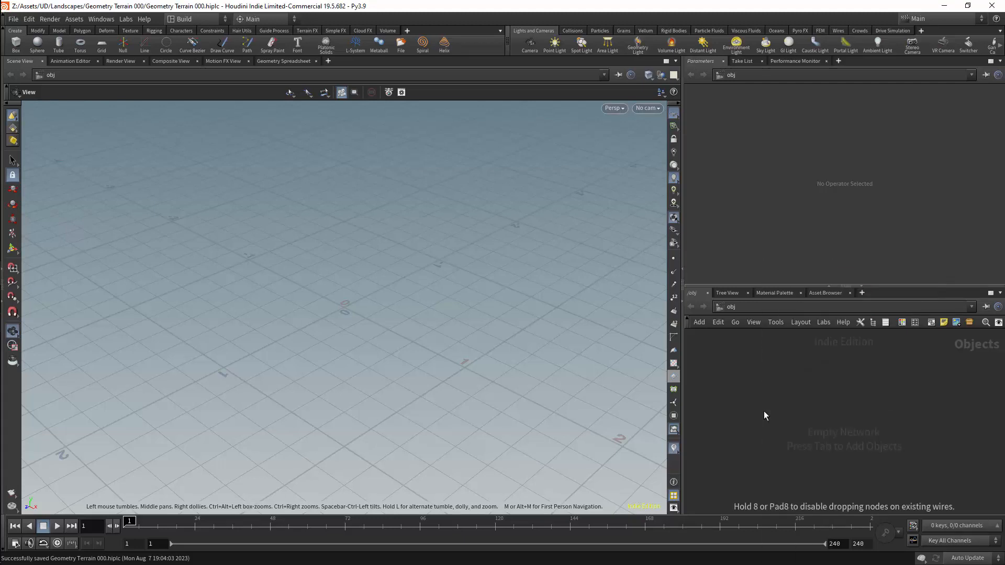
{"action": "left_click", "coordinate": [765, 410]}
{"action": "left_click_drag", "start_coordinate": [769, 408], "coordinate": [789, 410]}
Step: Rename the geometry node to GemetryTerrain
{"action": "left_click", "coordinate": [818, 412]}
{"action": "key", "text": "BackSpace"}
{"action": "key", "text": "BackSpace"}
{"action": "key", "text": "BackSpace"}
{"action": "key", "text": "BackSpace"}
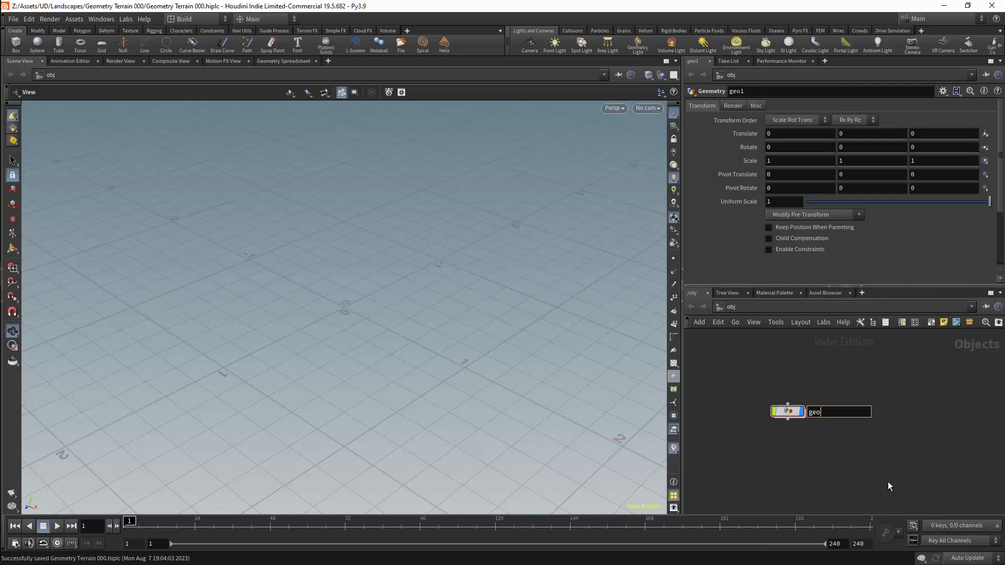
{"action": "type", "text": "Gemetry_Terrain"}
{"action": "key", "text": "Left"}
{"action": "key", "text": "Left"}
{"action": "key", "text": "Left"}
{"action": "key", "text": "Left"}
{"action": "key", "text": "Left"}
{"action": "key", "text": "Left"}
{"action": "key", "text": "Left"}
{"action": "key", "text": "BackSpace"}
{"action": "key", "text": "Return"}
{"action": "left_click", "coordinate": [788, 411]}
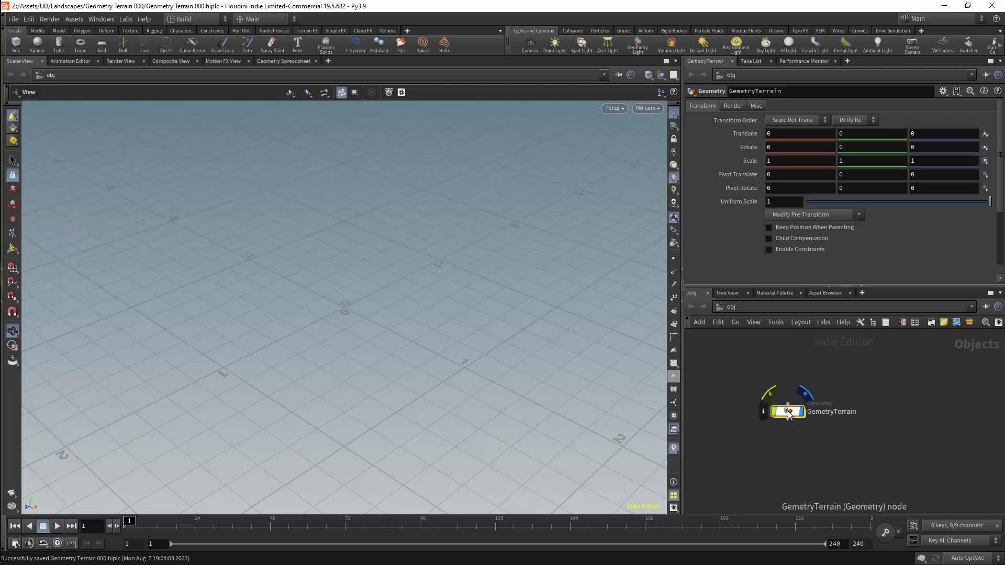
{"action": "right_click", "coordinate": [788, 412]}
{"action": "mouse_move", "coordinate": [821, 530]}
{"action": "left_click", "coordinate": [889, 530]}
{"action": "left_click", "coordinate": [501, 233]}
{"action": "left_click", "coordinate": [521, 241]}
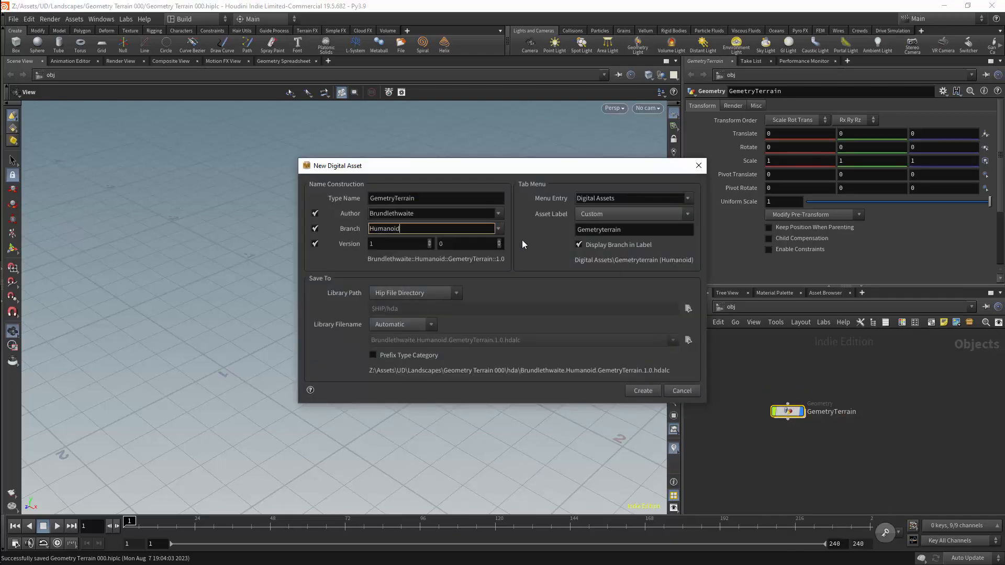
{"action": "left_click", "coordinate": [677, 391]}
Step: Set the default digital asset menu entry to Digital Assets/Unity/Terrain and accept the save preferences
{"action": "left_click", "coordinate": [615, 147]}
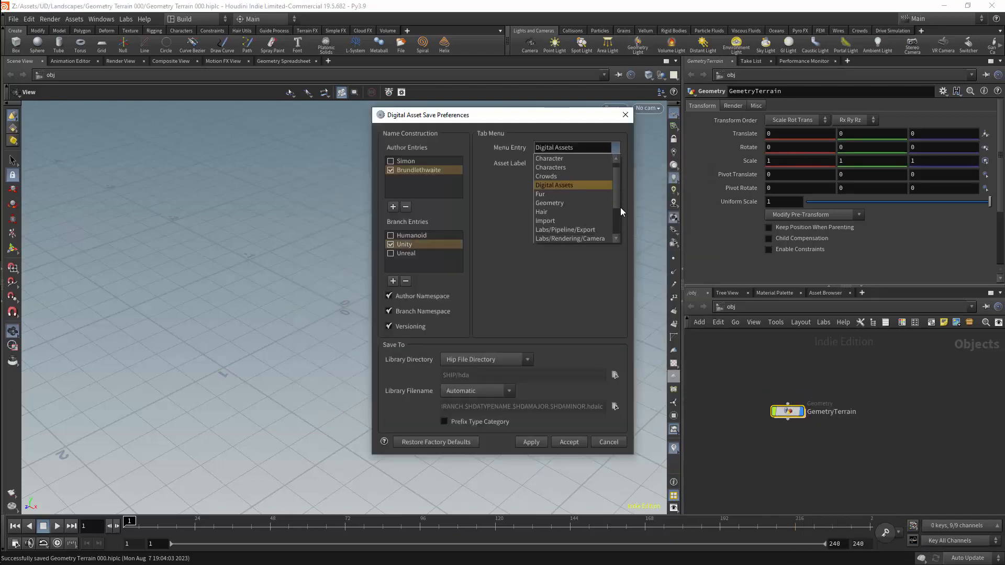
{"action": "left_click", "coordinate": [584, 149]}
{"action": "left_click", "coordinate": [614, 147]}
{"action": "scroll", "coordinate": [618, 206], "scroll_direction": "down", "scroll_amount": 4}
{"action": "scroll", "coordinate": [620, 206], "scroll_direction": "up", "scroll_amount": 4}
{"action": "left_click", "coordinate": [576, 149]}
{"action": "type", "text": "/Uni"}
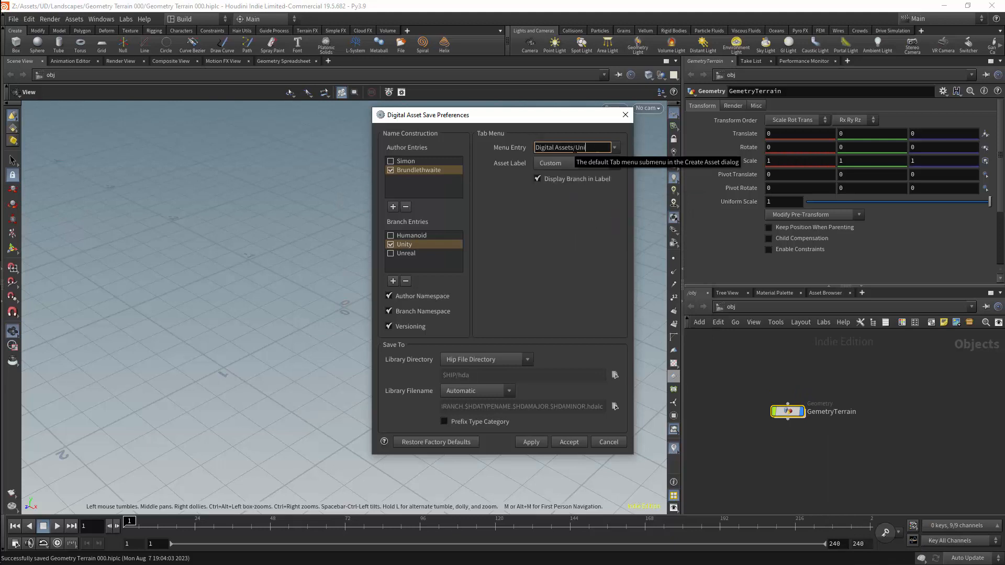
{"action": "type", "text": "ty/Terrain"}
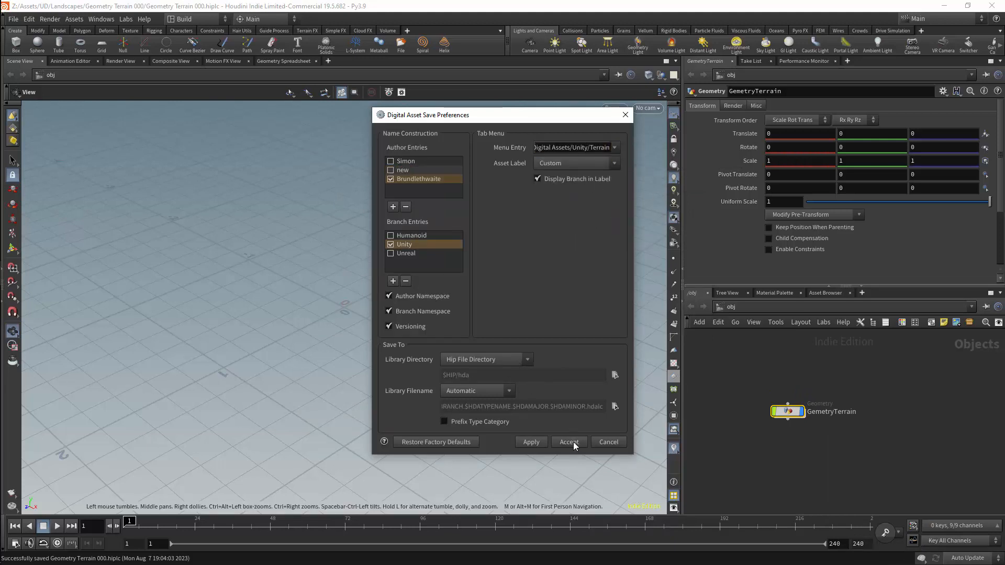
{"action": "left_click", "coordinate": [573, 442]}
Step: Create a digital asset from the GemetryTerrain node with the label Gemetry Terrain, destroying all spare parameters
{"action": "right_click", "coordinate": [783, 412]}
{"action": "mouse_move", "coordinate": [844, 528]}
{"action": "left_click", "coordinate": [899, 530]}
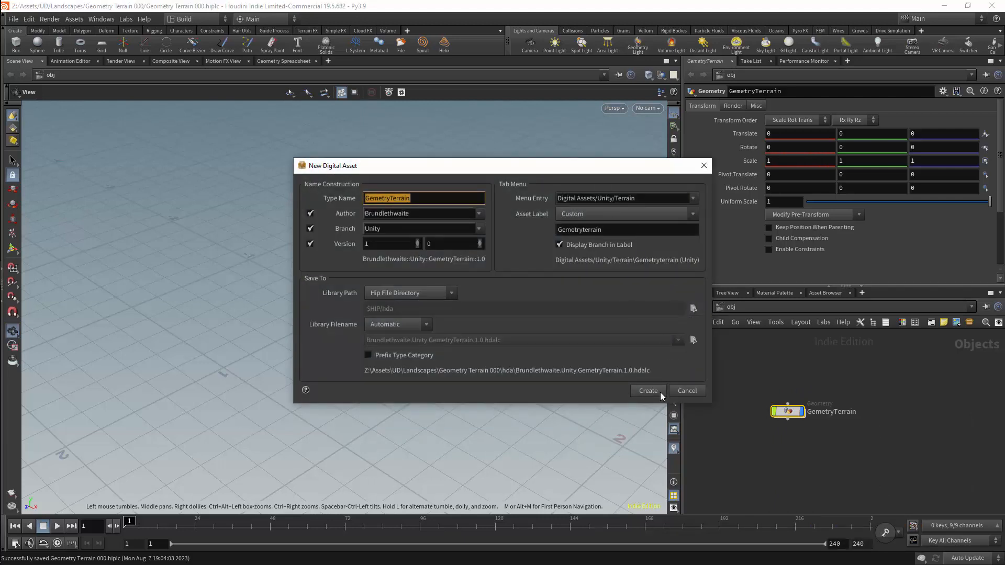
{"action": "left_click", "coordinate": [578, 229]}
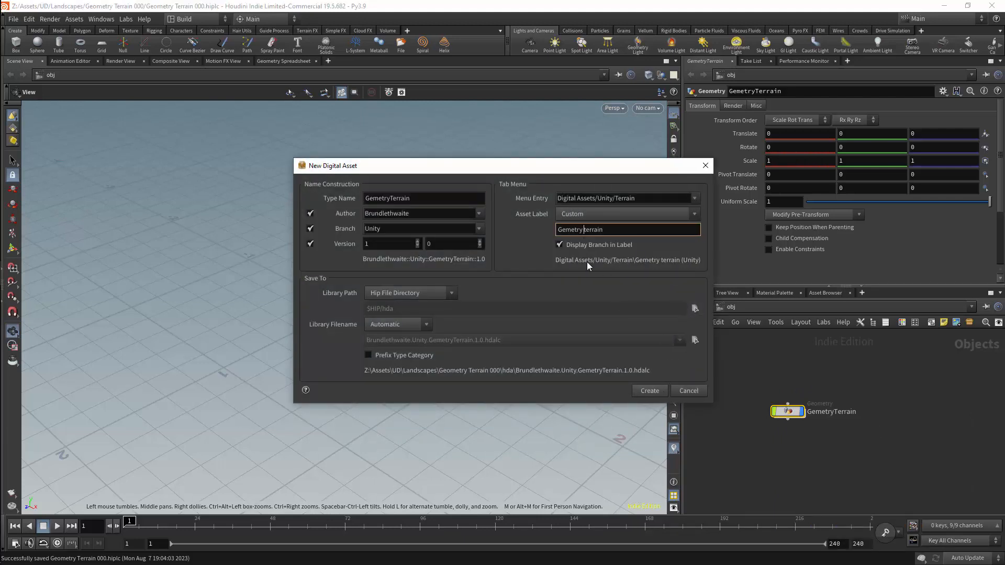
{"action": "key", "text": "Delete"}
{"action": "type", "text": "T"}
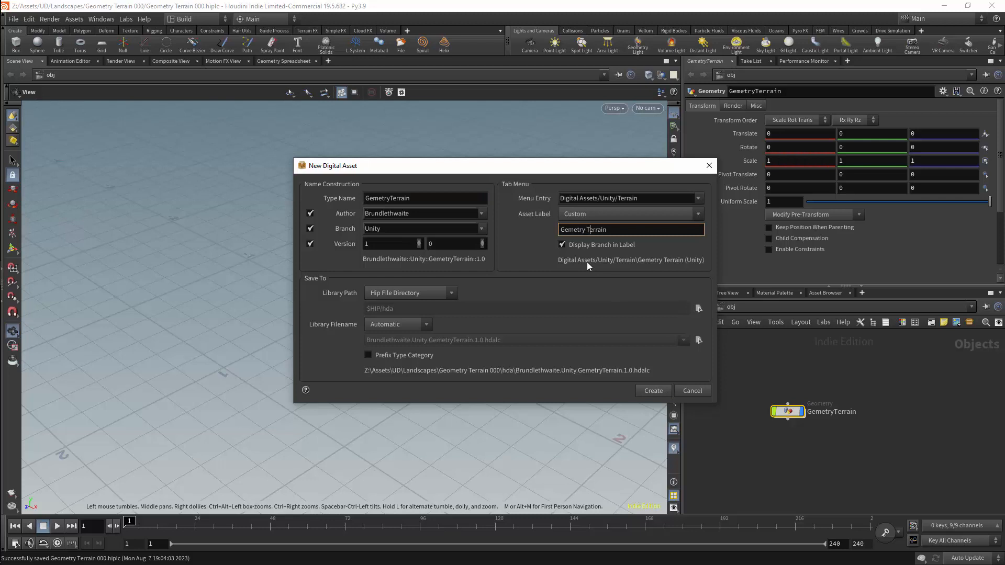
{"action": "left_click", "coordinate": [654, 394]}
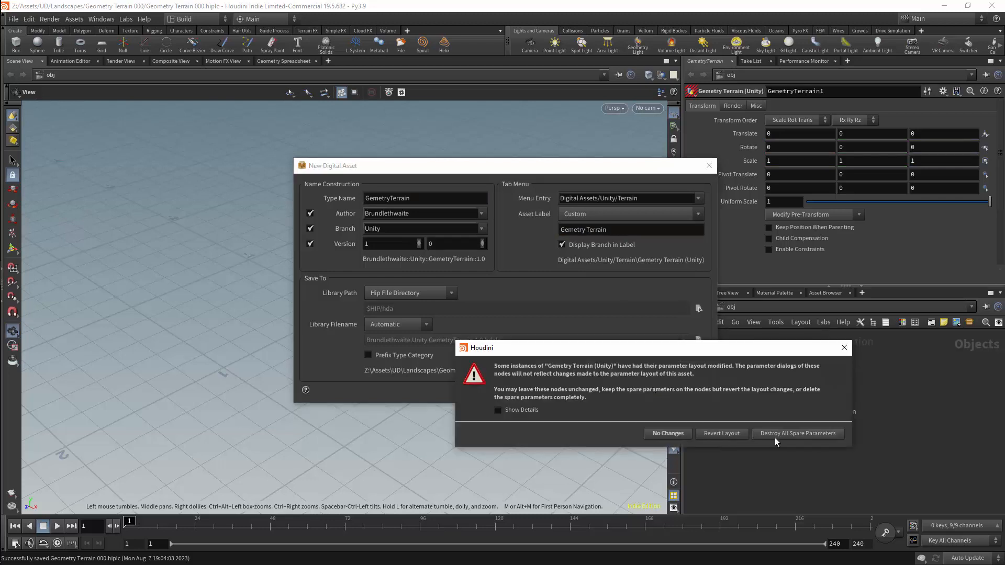
{"action": "left_click", "coordinate": [775, 436]}
Step: Make the asset's Transform, Render and Misc folders and the Renderable parameter invisible, and accept the operator type properties
{"action": "left_click_drag", "start_coordinate": [493, 115], "coordinate": [505, 79]}
{"action": "left_click", "coordinate": [108, 152]}
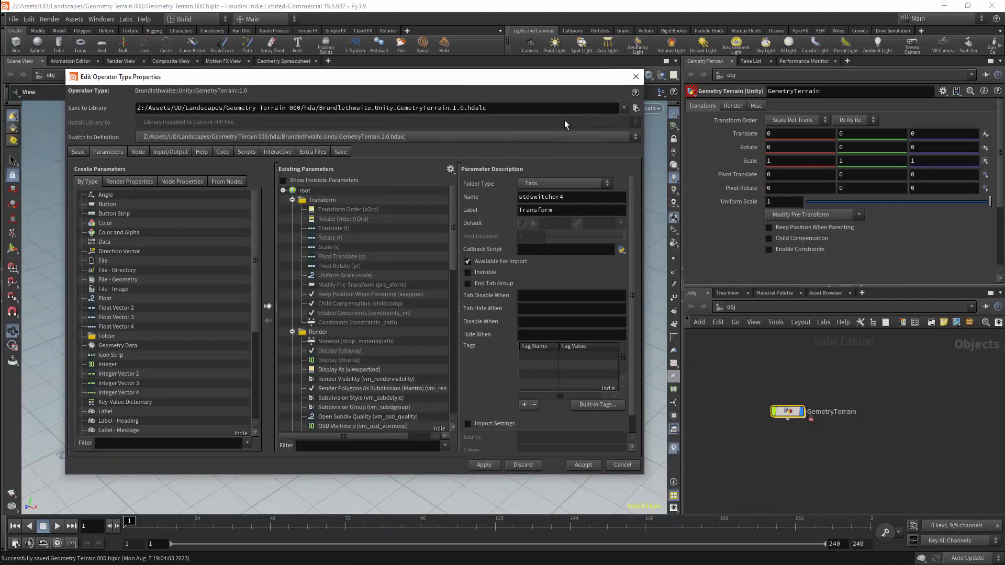
{"action": "left_click", "coordinate": [292, 200]}
{"action": "left_click", "coordinate": [292, 210]}
{"action": "left_click", "coordinate": [292, 219]}
{"action": "left_click", "coordinate": [321, 200]}
{"action": "left_click", "coordinate": [336, 228], "text": "shift"}
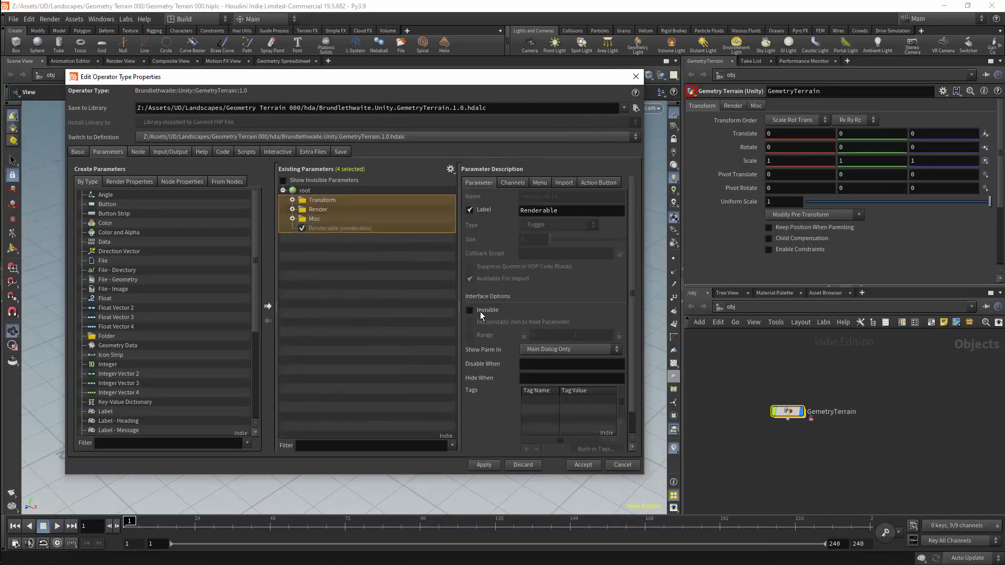
{"action": "left_click", "coordinate": [479, 311]}
{"action": "left_click", "coordinate": [492, 465]}
{"action": "left_click", "coordinate": [583, 465]}
{"action": "key", "text": "i"}
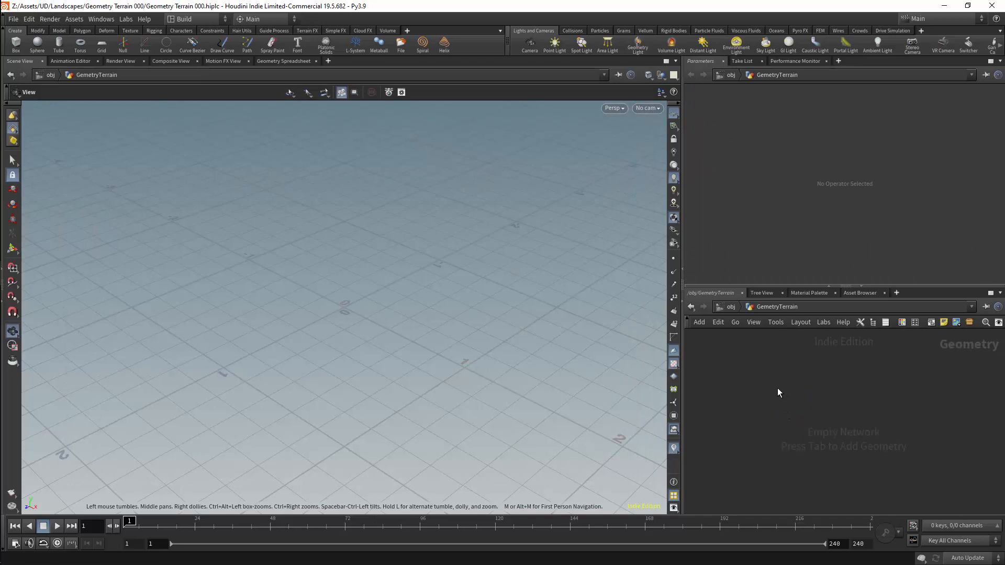
{"action": "key", "text": "Tab"}
{"action": "key", "text": "Escape"}
{"action": "key", "text": "u"}
Step: Add a Test Geometry: Tommy node to the object network beside the GemetryTerrain node
{"action": "mouse_move", "coordinate": [858, 422]}
{"action": "left_mouse_down"}
{"action": "mouse_move", "coordinate": [859, 430]}
{"action": "mouse_move", "coordinate": [849, 424]}
{"action": "left_mouse_up"}
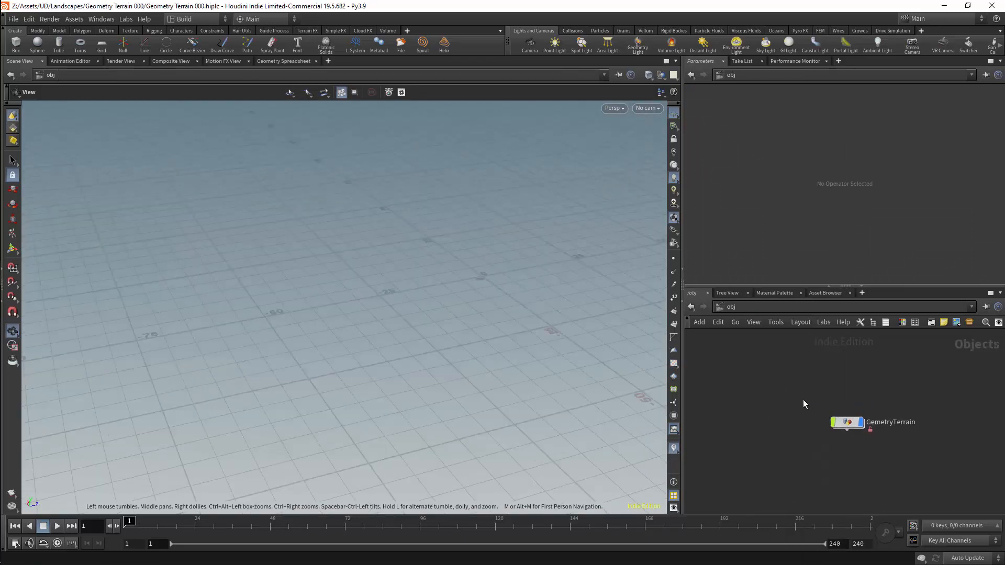
{"action": "key", "text": "Tab"}
{"action": "type", "text": "tommy"}
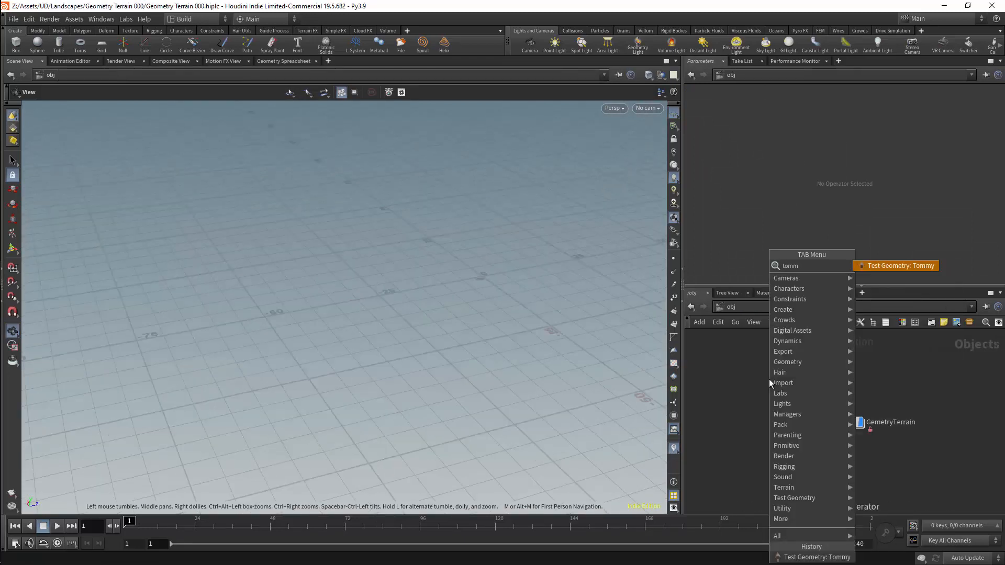
{"action": "key", "text": "Return"}
{"action": "left_click", "coordinate": [769, 381]}
{"action": "left_click_drag", "start_coordinate": [460, 272], "coordinate": [407, 188]}
{"action": "key", "text": "g"}
{"action": "scroll", "coordinate": [437, 265], "scroll_direction": "down", "scroll_amount": 6}
{"action": "left_click_drag", "start_coordinate": [437, 264], "coordinate": [460, 269]}
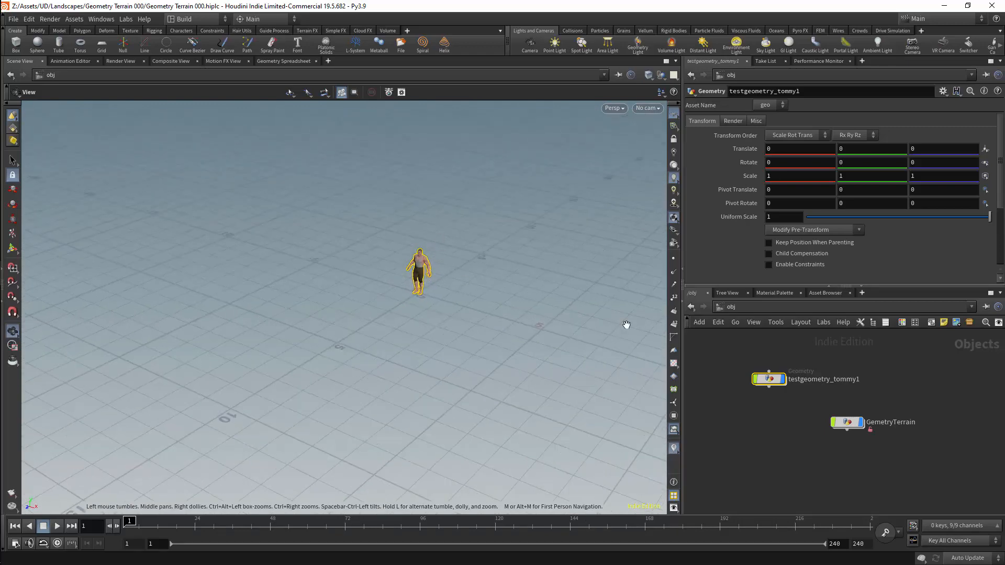
Step: Add a Grid node inside the GemetryTerrain asset
{"action": "double_click", "coordinate": [847, 427]}
{"action": "key", "text": "Tab"}
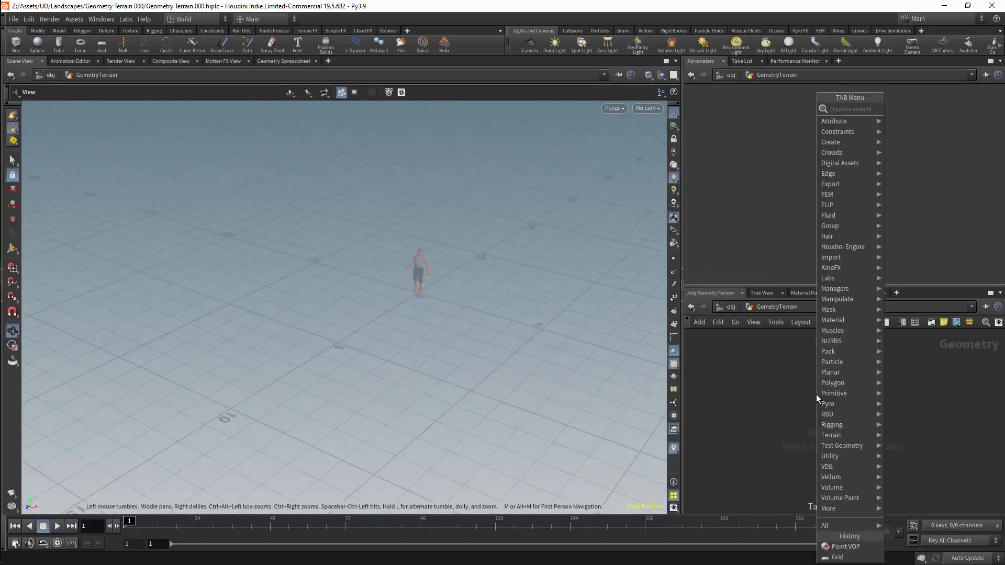
{"action": "type", "text": "gri"}
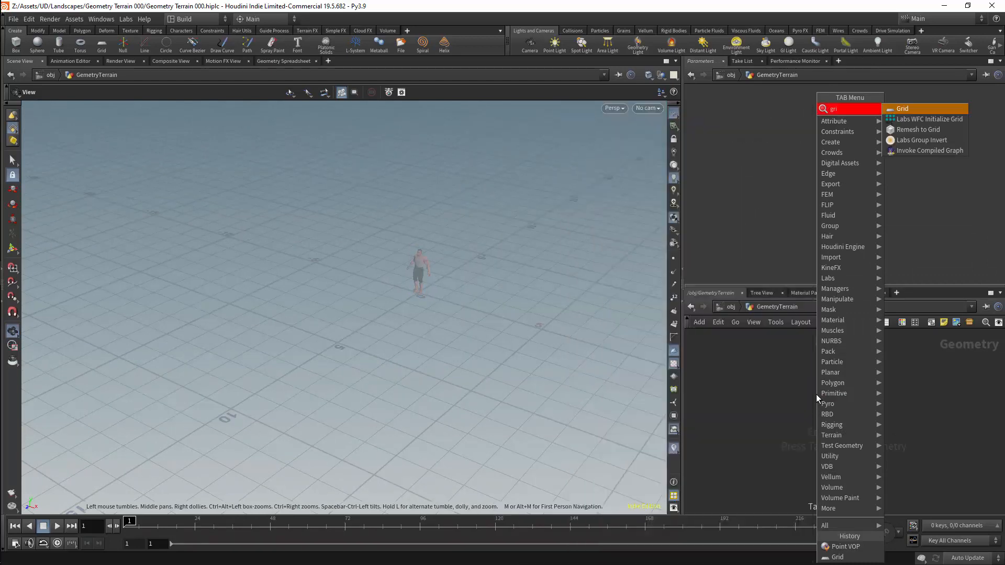
{"action": "key", "text": "Return"}
{"action": "left_click", "coordinate": [815, 394]}
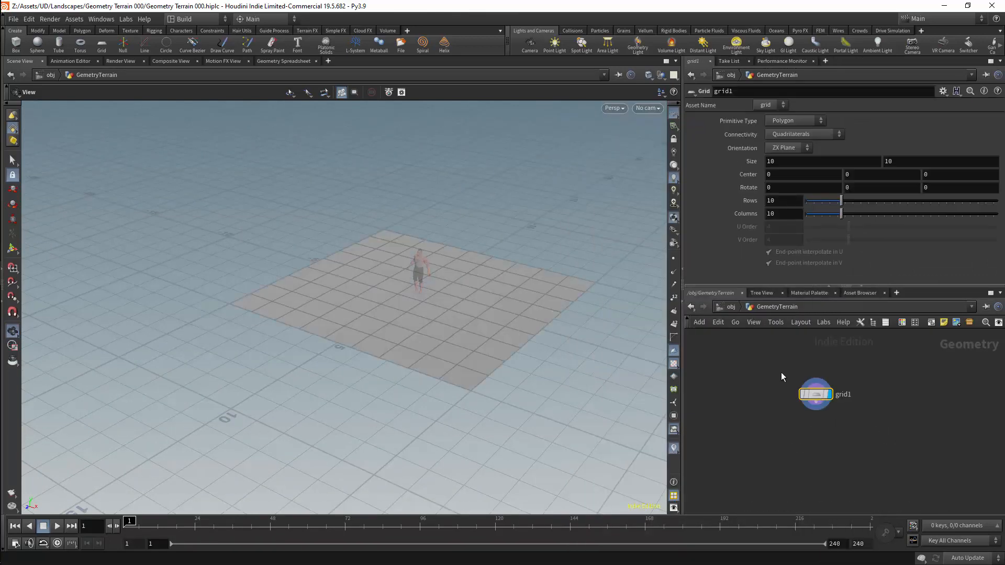
Step: Add a Mountain node below the grid node
{"action": "key", "text": "Tab"}
{"action": "type", "text": "mou"}
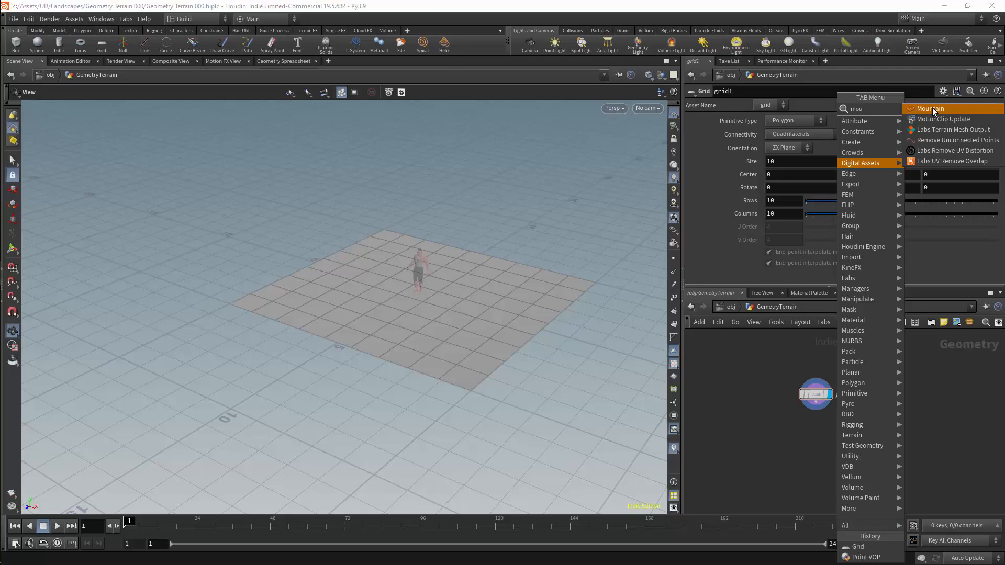
{"action": "left_click", "coordinate": [933, 109]}
{"action": "left_click", "coordinate": [811, 447]}
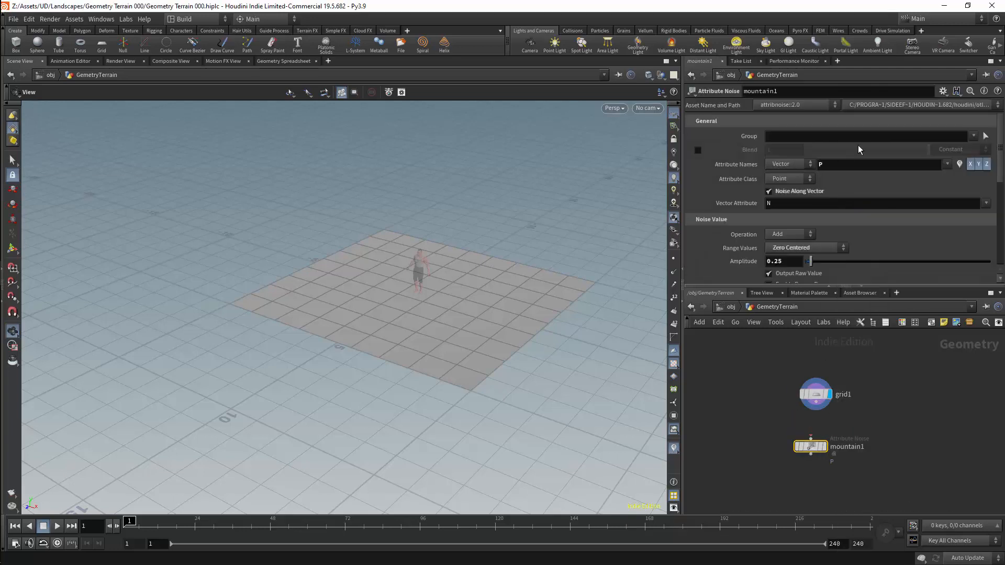
Step: Compare the Mountain node's attribnoise and attribnoise::2.0 versions, and delete the node
{"action": "left_click", "coordinate": [803, 107]}
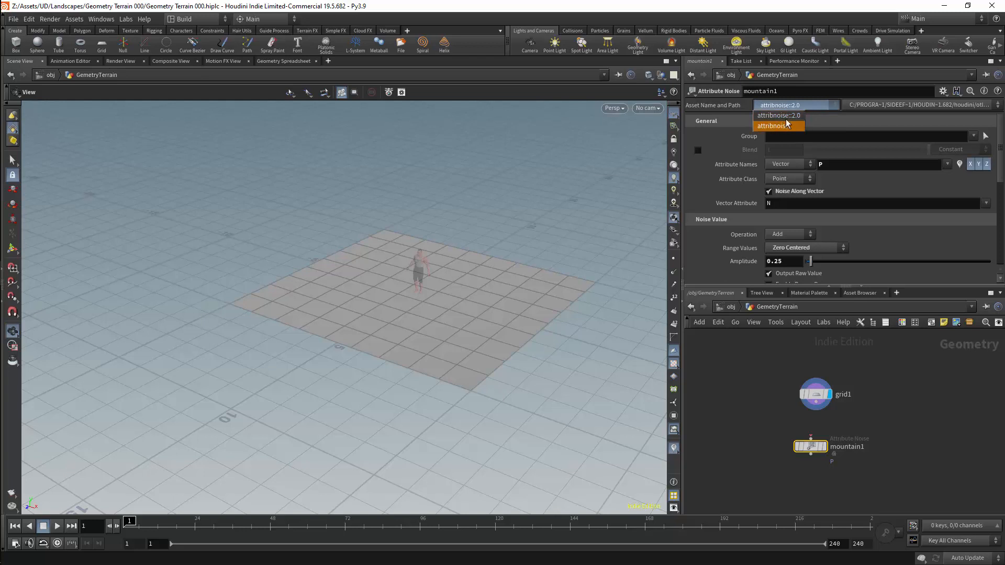
{"action": "left_click", "coordinate": [790, 126]}
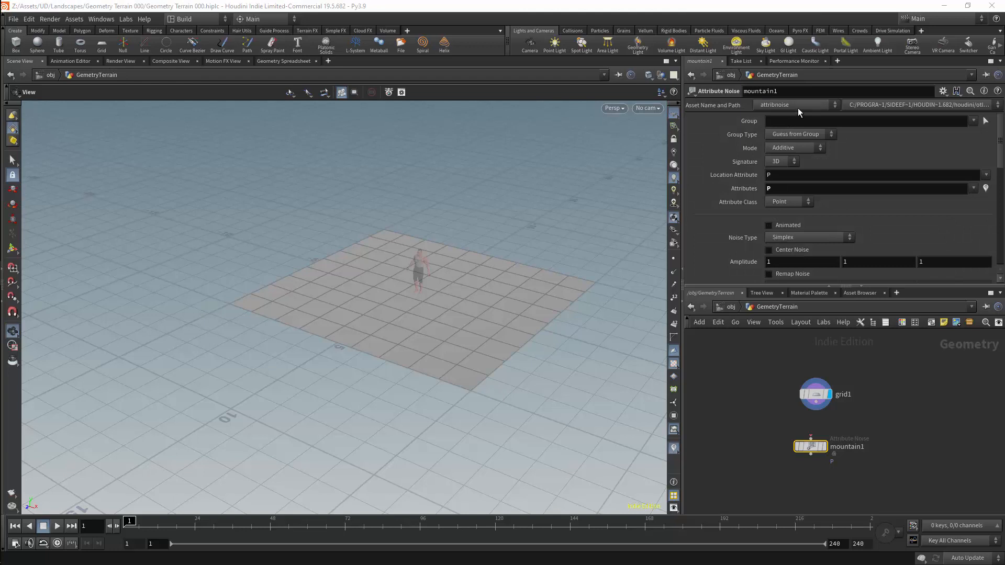
{"action": "left_click", "coordinate": [798, 108]}
{"action": "left_click", "coordinate": [787, 118]}
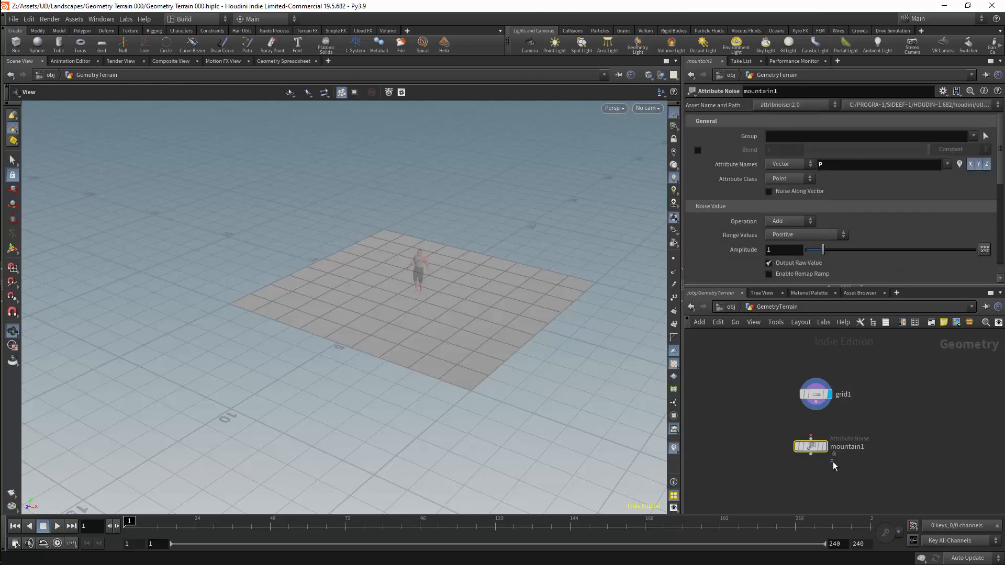
{"action": "key", "text": "Delete"}
Step: Add a Point VOP node below the grid and connect the grid's output to its first input
{"action": "key", "text": "Tab"}
{"action": "mouse_move", "coordinate": [809, 447]}
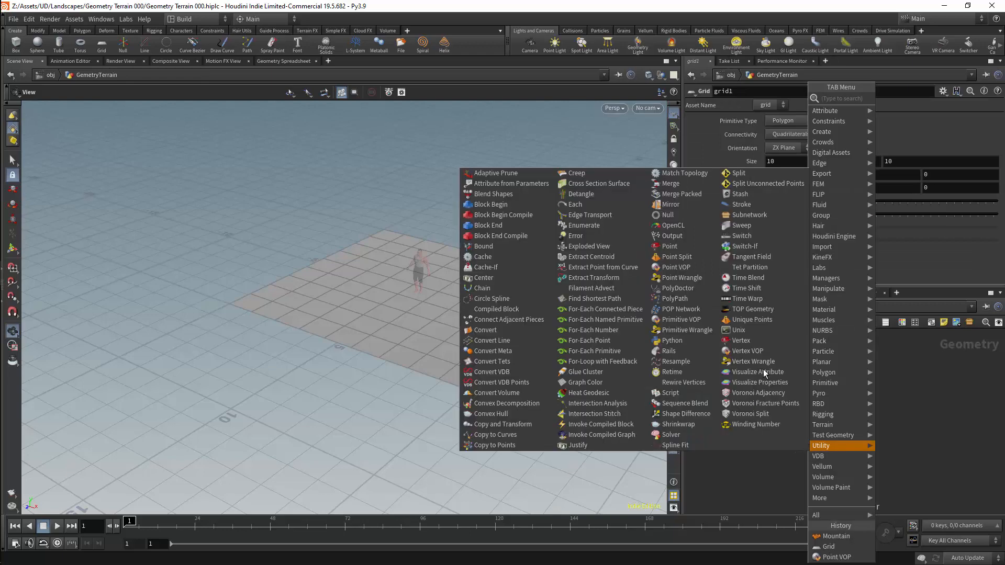
{"action": "type", "text": "vop"}
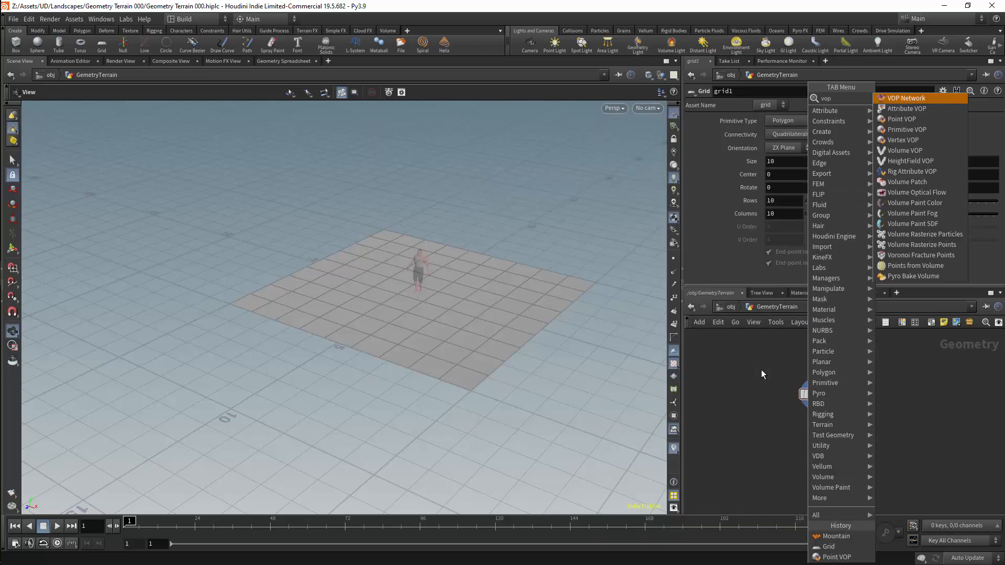
{"action": "left_click", "coordinate": [915, 119]}
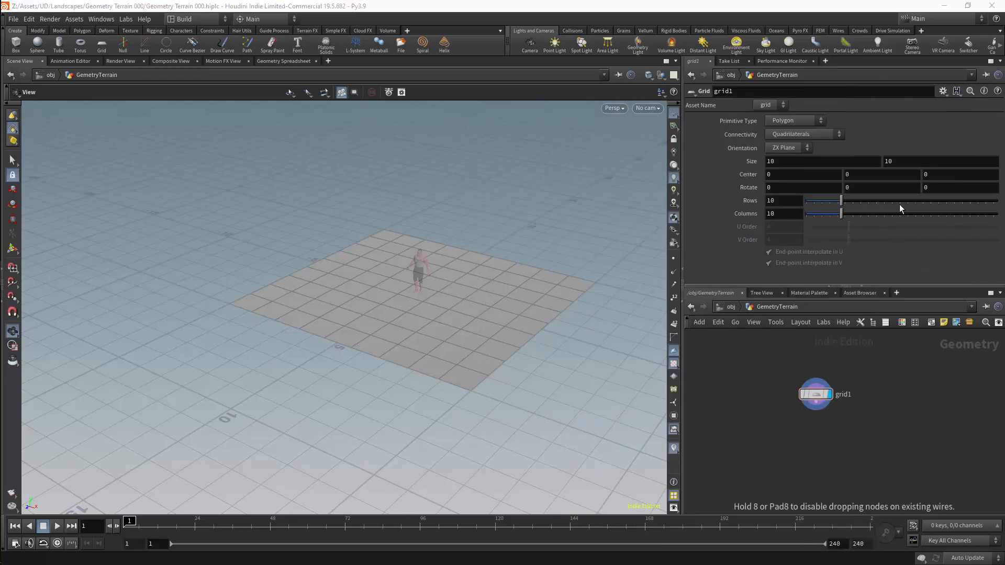
{"action": "left_click", "coordinate": [827, 458]}
{"action": "left_click_drag", "start_coordinate": [816, 404], "coordinate": [812, 439]}
Step: Inside the Point VOP, connect the global parameters' P output to the output node's P input, and return to the asset's network
{"action": "double_click", "coordinate": [815, 437]}
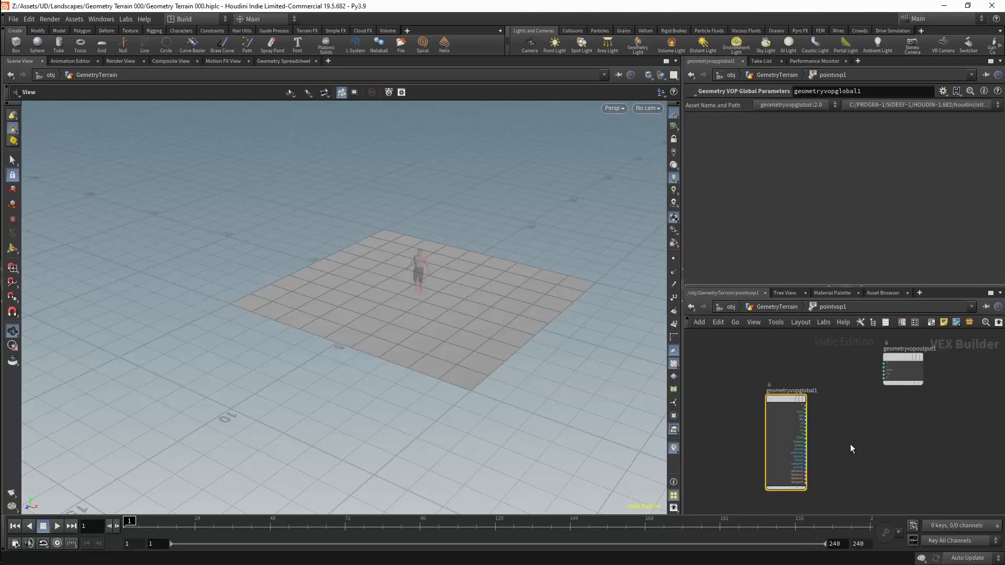
{"action": "left_click_drag", "start_coordinate": [900, 372], "coordinate": [904, 402]}
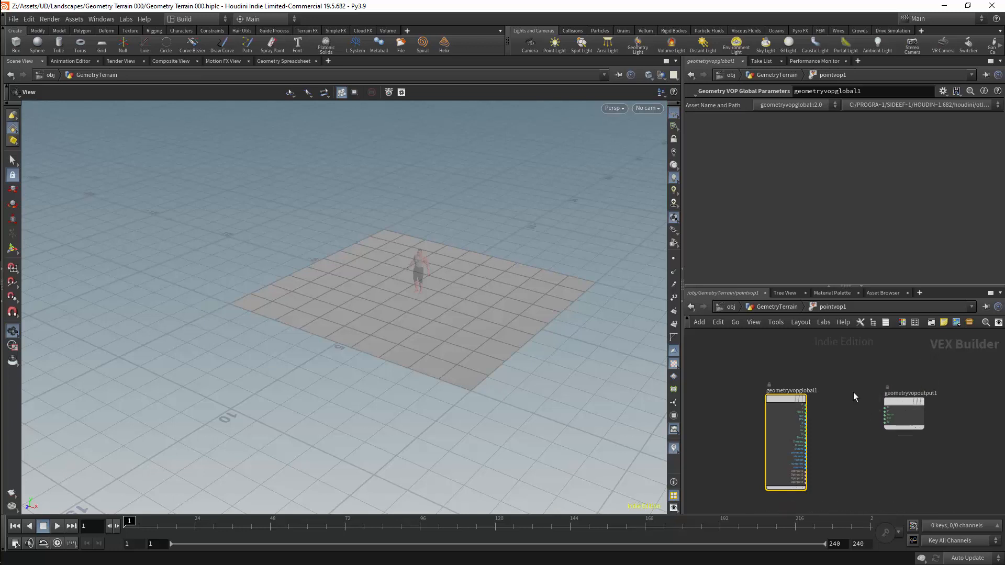
{"action": "scroll", "coordinate": [851, 394], "scroll_direction": "up", "scroll_amount": 4}
{"action": "left_click_drag", "start_coordinate": [751, 417], "coordinate": [900, 415]}
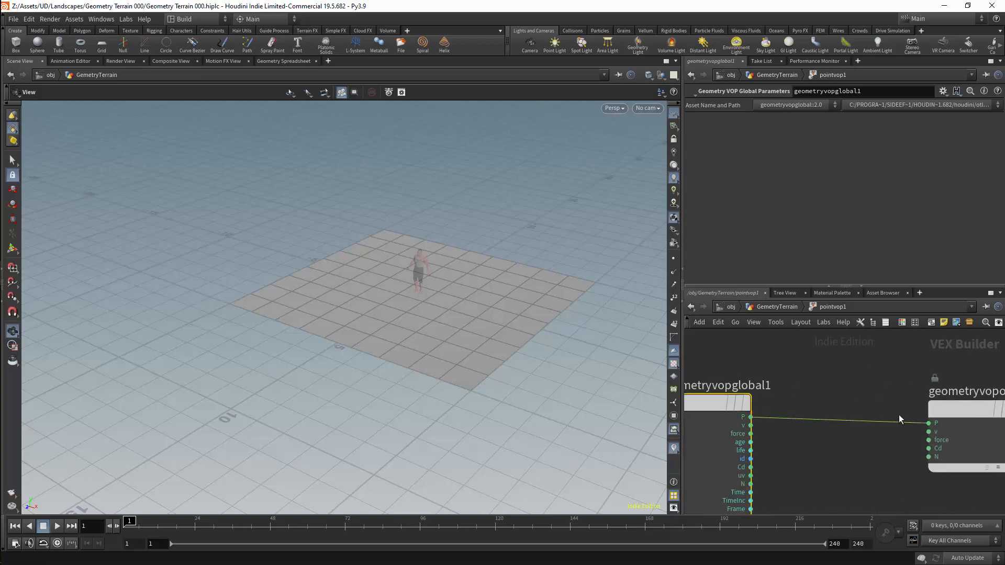
{"action": "left_click", "coordinate": [784, 306]}
Step: Set the grid's size to 50 by 50
{"action": "left_click", "coordinate": [815, 394]}
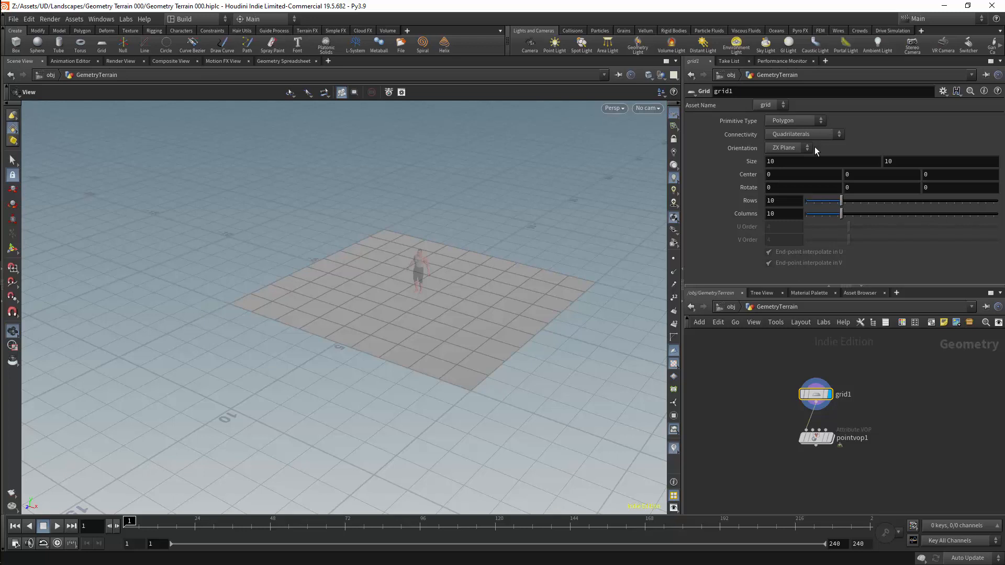
{"action": "double_click", "coordinate": [771, 162]}
{"action": "type", "text": "50"}
{"action": "key", "text": "Tab"}
{"action": "type", "text": "50"}
{"action": "key", "text": "Return"}
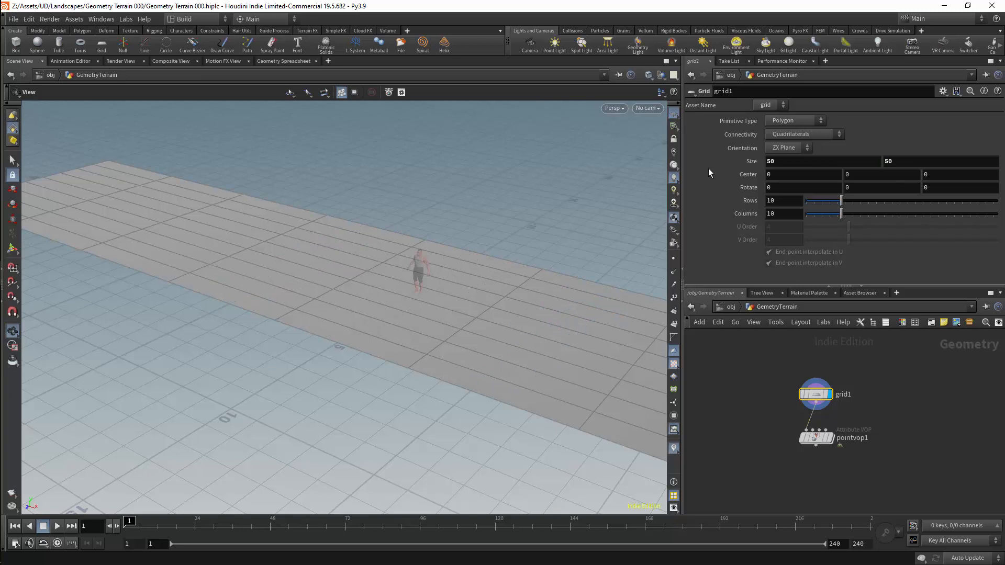
Step: Set the grid's rows and columns to 50 each
{"action": "double_click", "coordinate": [777, 161]}
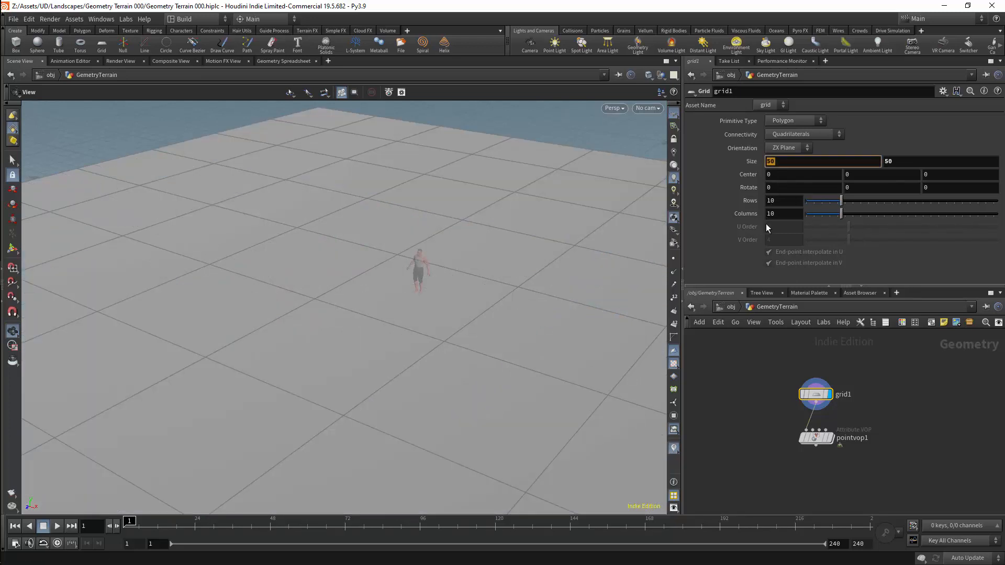
{"action": "double_click", "coordinate": [770, 200]}
{"action": "type", "text": "50"}
{"action": "key", "text": "Tab"}
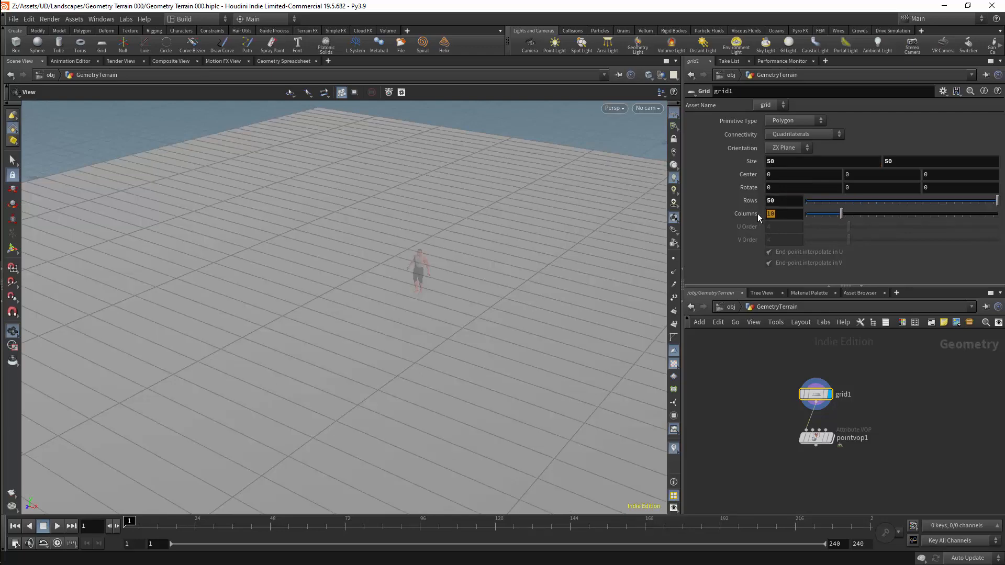
{"action": "type", "text": "50"}
{"action": "key", "text": "Return"}
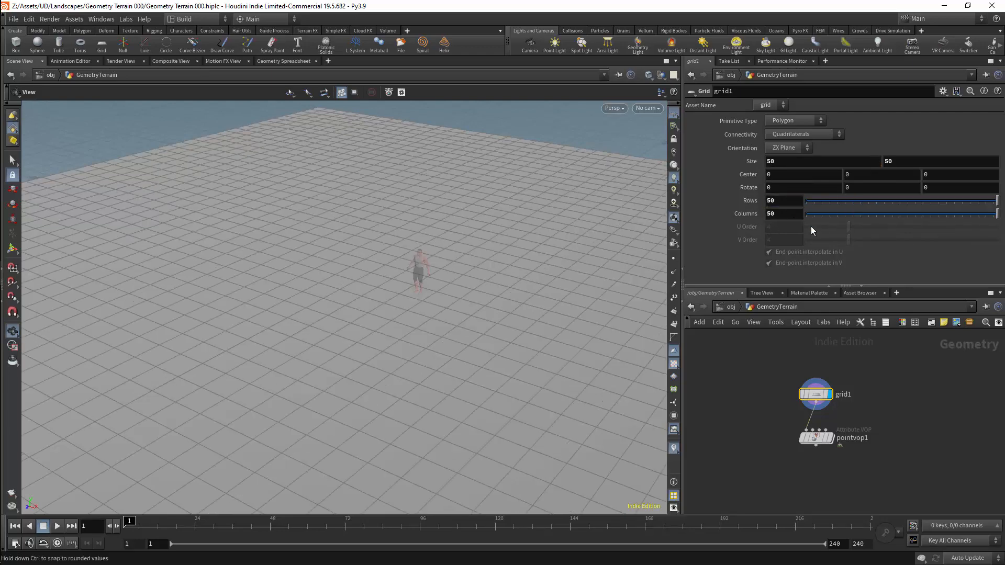
Step: Go inside the Point VOP and move its output node farther from the global parameters node
{"action": "double_click", "coordinate": [832, 437]}
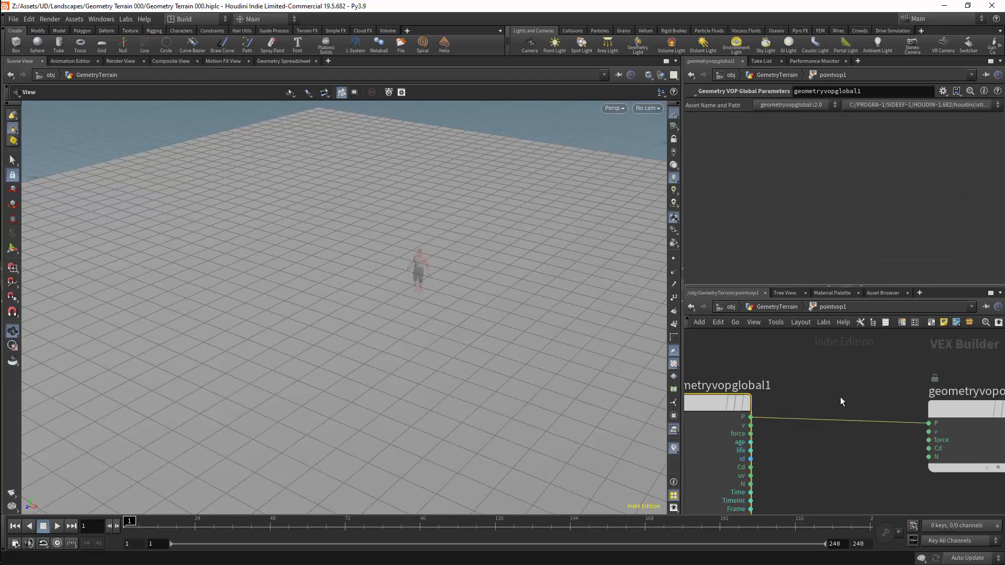
{"action": "scroll", "coordinate": [833, 392], "scroll_direction": "down", "scroll_amount": 5}
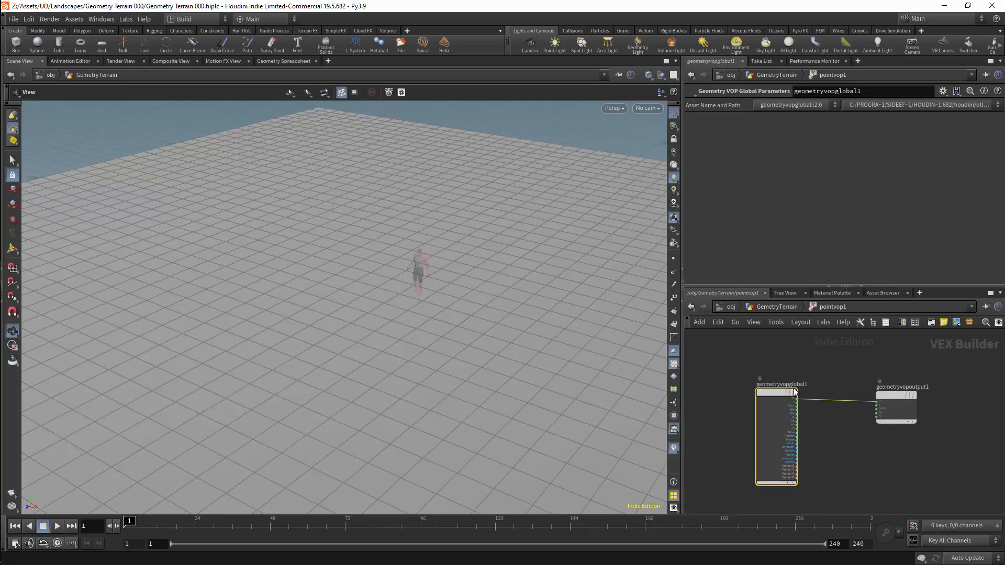
{"action": "mouse_move", "coordinate": [429, 278]}
{"action": "left_mouse_down"}
{"action": "mouse_move", "coordinate": [419, 241]}
{"action": "mouse_move", "coordinate": [437, 276]}
{"action": "left_mouse_up"}
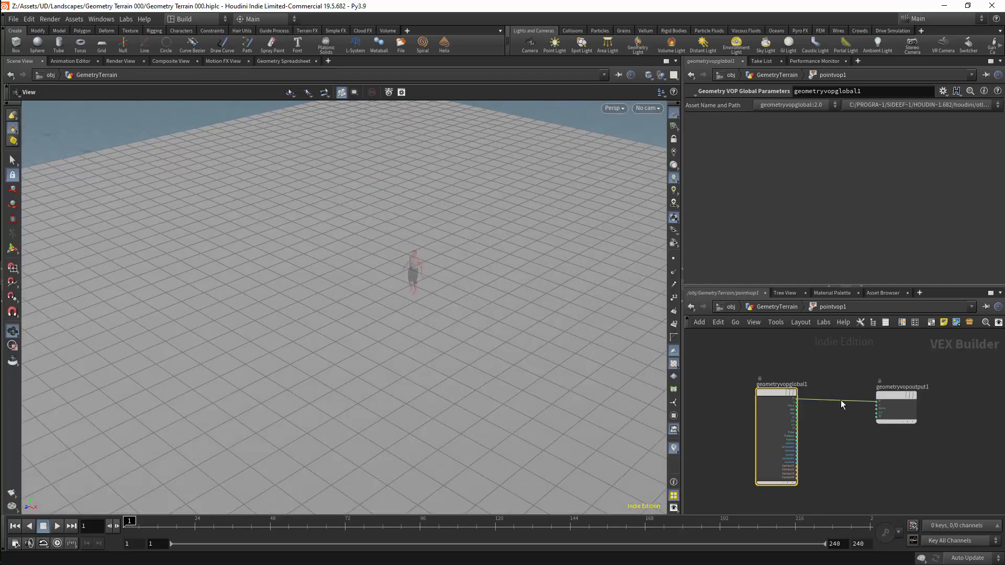
{"action": "left_click_drag", "start_coordinate": [900, 393], "coordinate": [966, 393]}
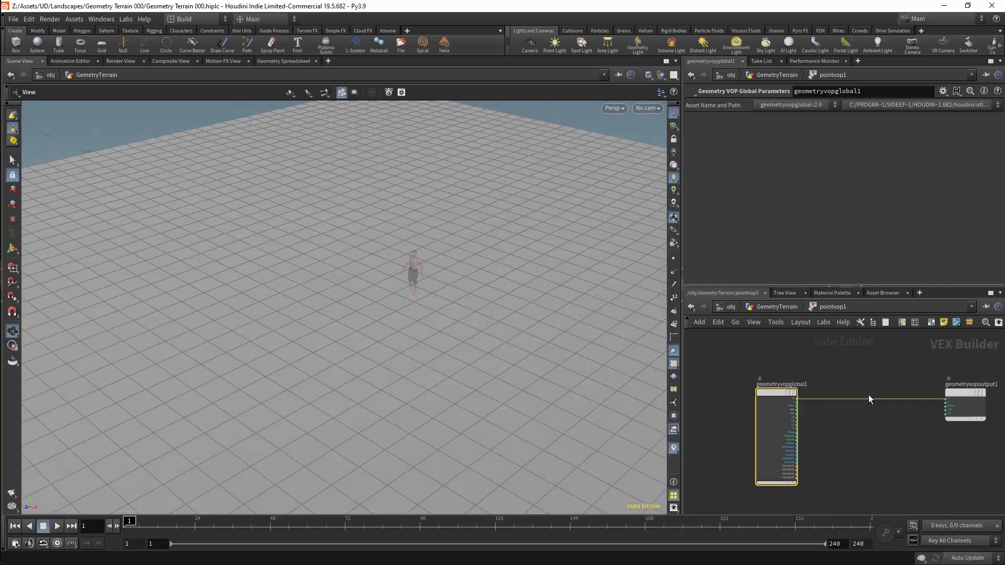
{"action": "mouse_move", "coordinate": [455, 263]}
{"action": "left_mouse_down"}
{"action": "mouse_move", "coordinate": [505, 243]}
{"action": "mouse_move", "coordinate": [503, 231]}
{"action": "mouse_move", "coordinate": [481, 235]}
{"action": "mouse_move", "coordinate": [462, 271]}
{"action": "mouse_move", "coordinate": [420, 236]}
{"action": "mouse_move", "coordinate": [444, 263]}
{"action": "left_mouse_up"}
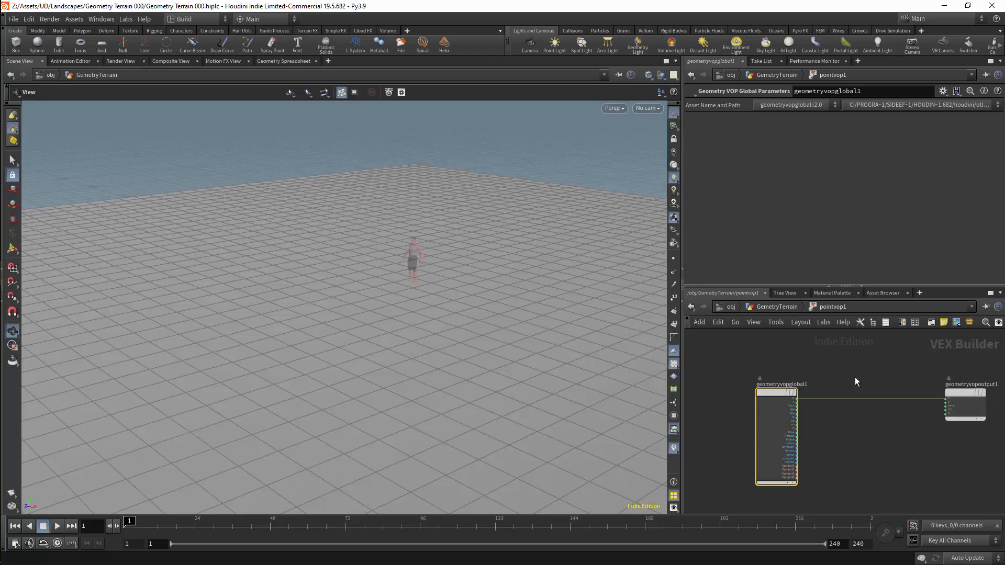
{"action": "middle_click_drag", "start_coordinate": [859, 421], "coordinate": [815, 411]}
{"action": "scroll", "coordinate": [806, 429], "scroll_direction": "up", "scroll_amount": 2}
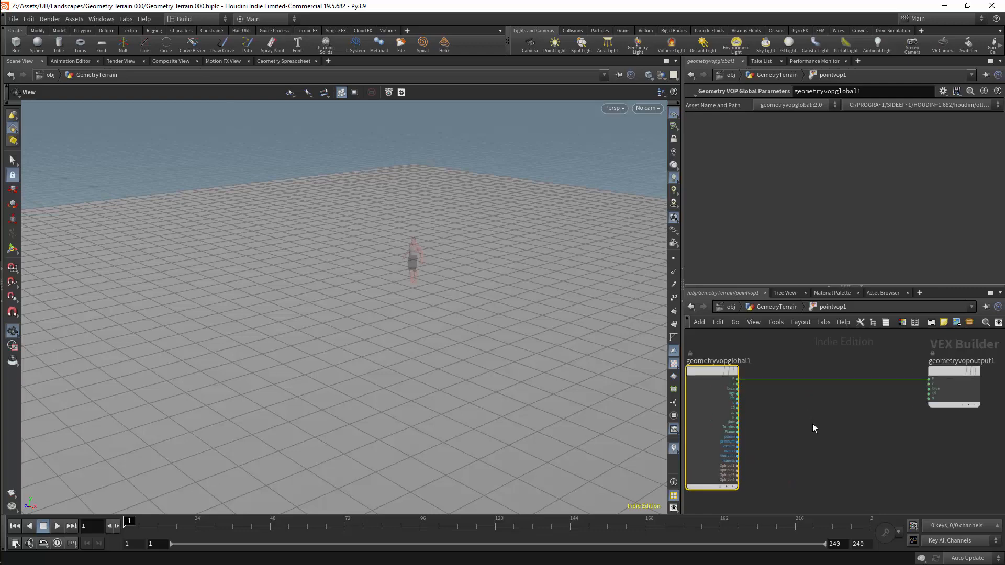
{"action": "key", "text": "Tab"}
{"action": "mouse_move", "coordinate": [841, 230]}
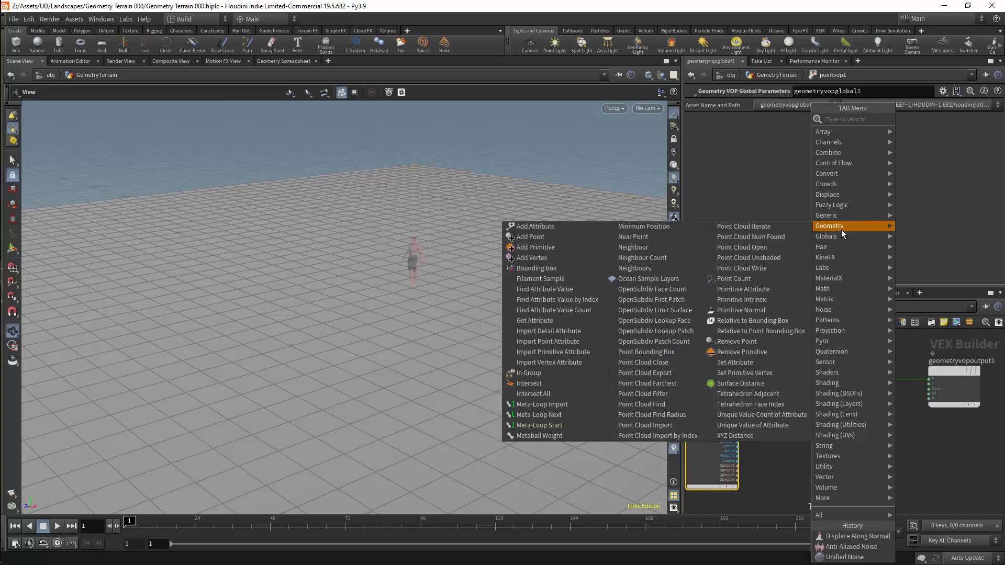
{"action": "mouse_move", "coordinate": [840, 309]}
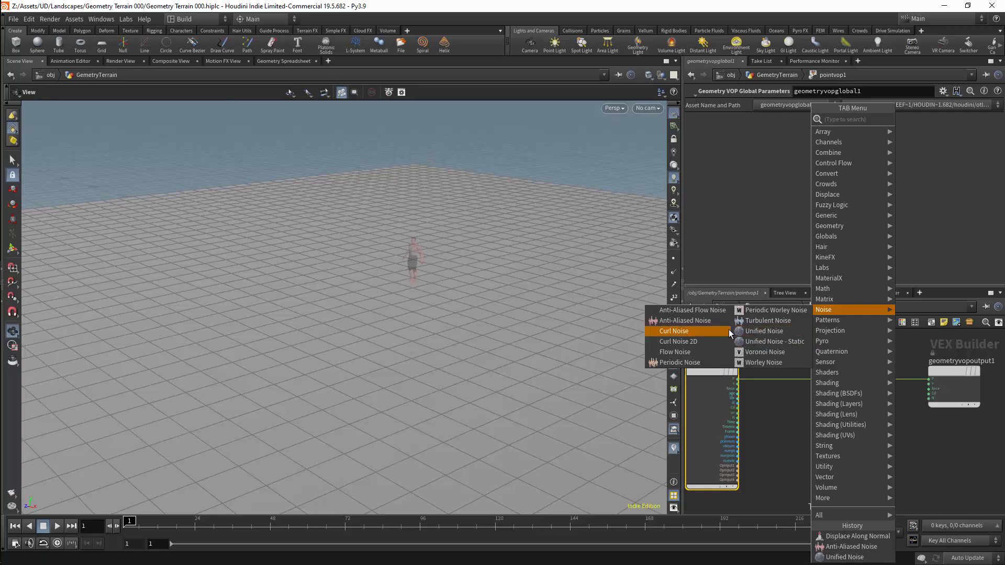
{"action": "left_click", "coordinate": [757, 333]}
Step: Add an Anti-Aliased Noise node, feeding the global P into its pos input and its noise output into the output node's Cd
{"action": "key", "text": "Tab"}
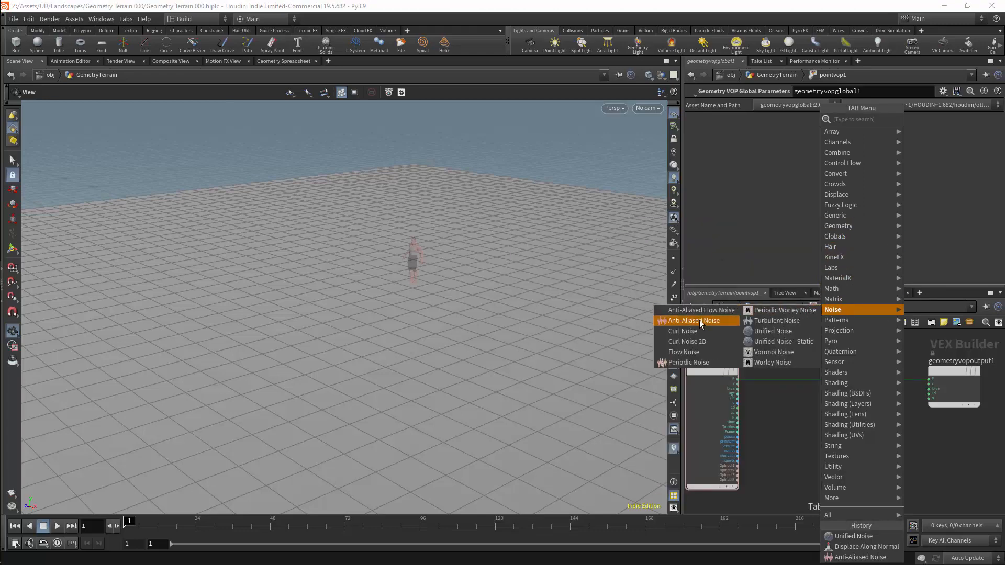
{"action": "left_click", "coordinate": [678, 322]}
{"action": "left_click", "coordinate": [807, 421]}
{"action": "scroll", "coordinate": [788, 367], "scroll_direction": "up", "scroll_amount": 2}
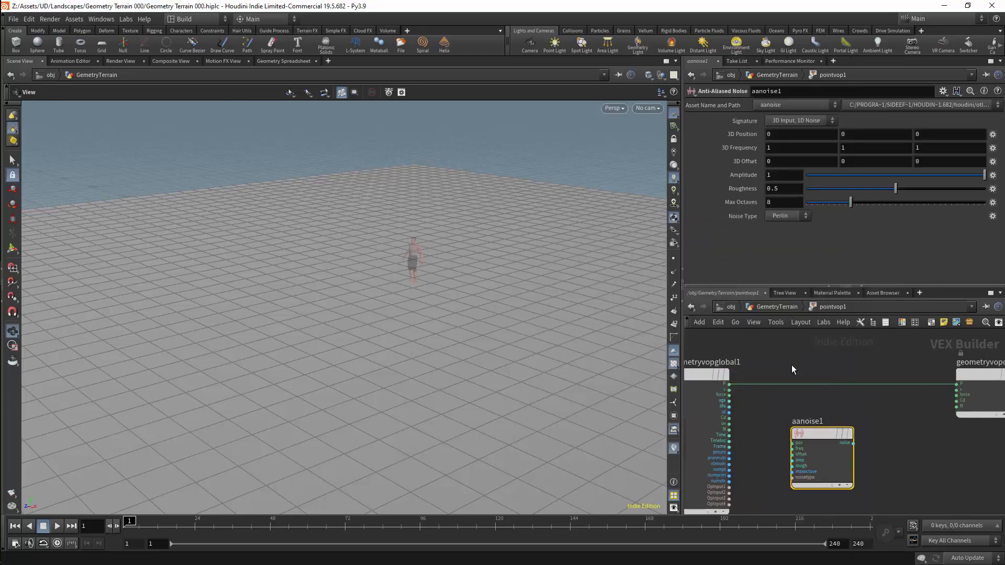
{"action": "left_click_drag", "start_coordinate": [729, 385], "coordinate": [948, 407]}
{"action": "mouse_move", "coordinate": [832, 438]}
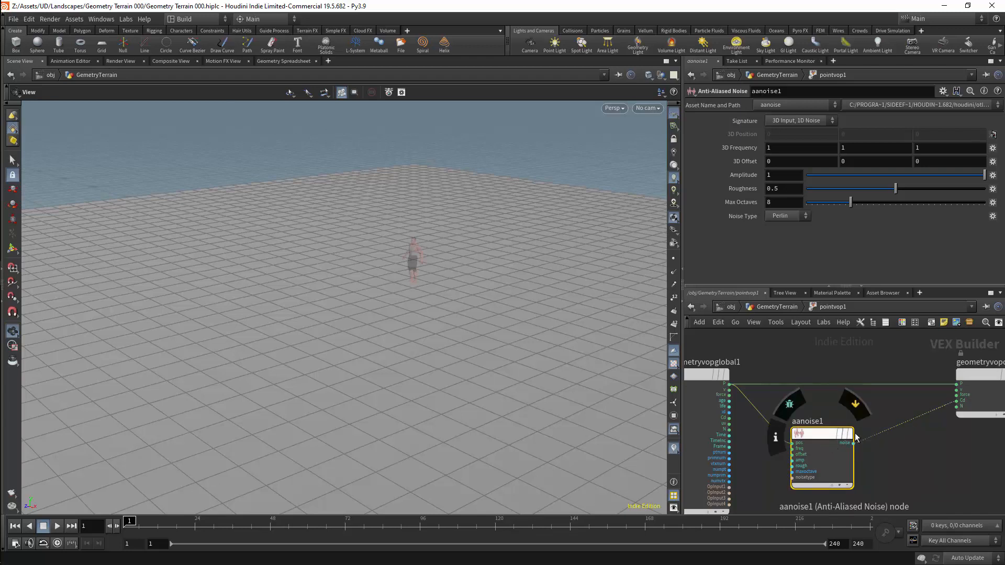
Step: Turn on display for the Point VOP in the asset's network, and go back inside it to inspect the noise pattern
{"action": "left_click", "coordinate": [781, 306]}
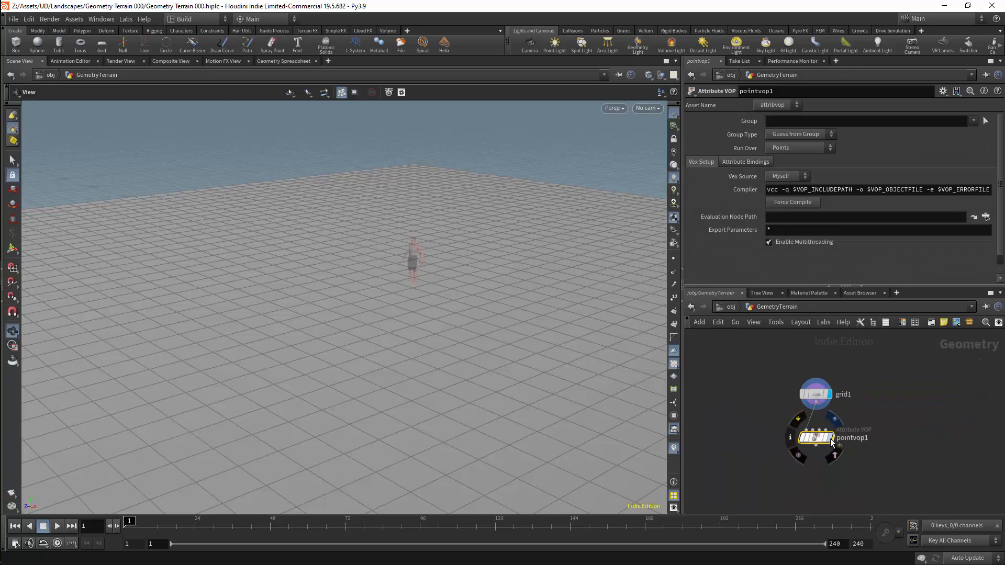
{"action": "left_click", "coordinate": [831, 437]}
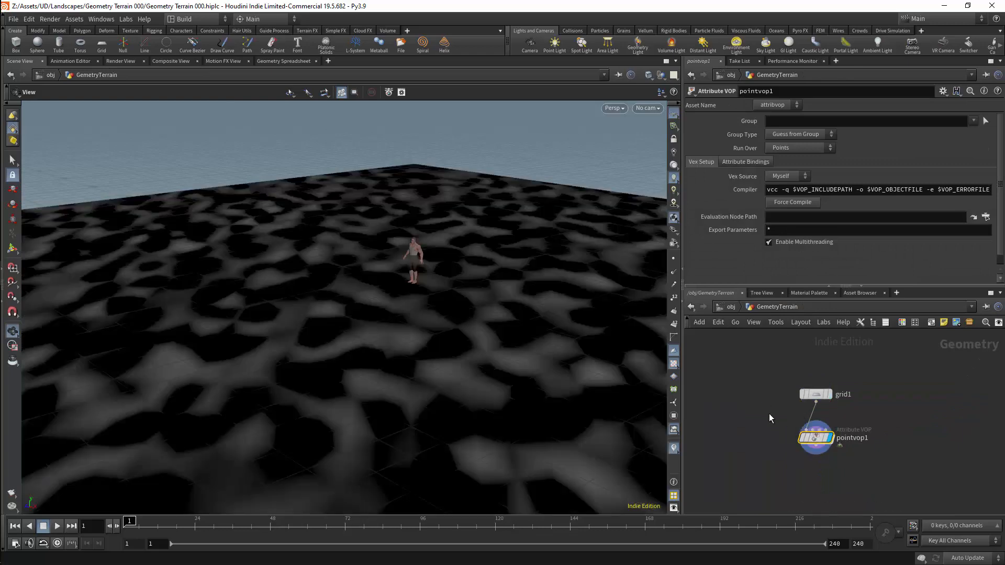
{"action": "double_click", "coordinate": [811, 436]}
{"action": "left_click_drag", "start_coordinate": [522, 300], "coordinate": [459, 425]}
{"action": "scroll", "coordinate": [459, 425], "scroll_direction": "down", "scroll_amount": 6}
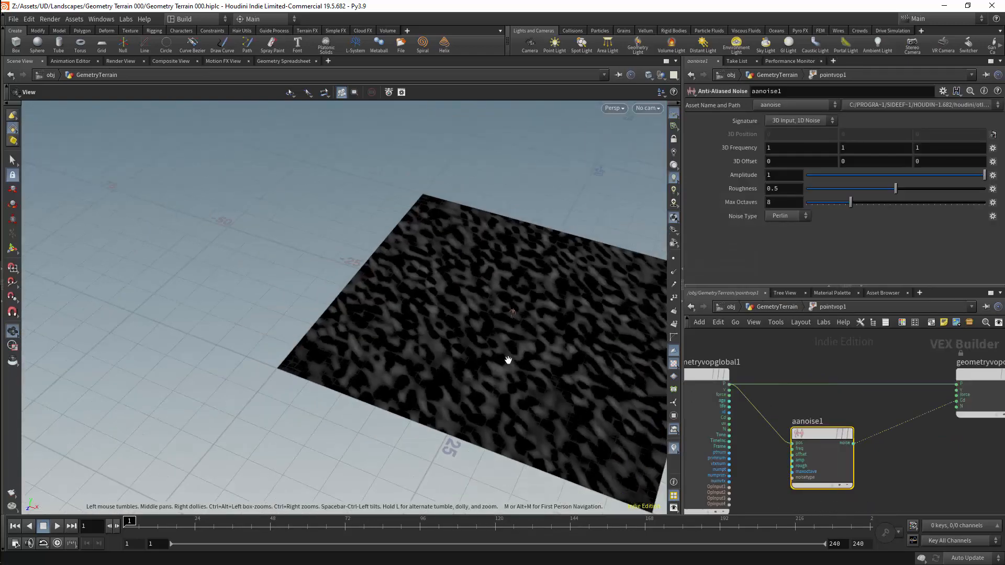
{"action": "left_click_drag", "start_coordinate": [509, 359], "coordinate": [561, 310]}
{"action": "scroll", "coordinate": [561, 285], "scroll_direction": "up", "scroll_amount": 4}
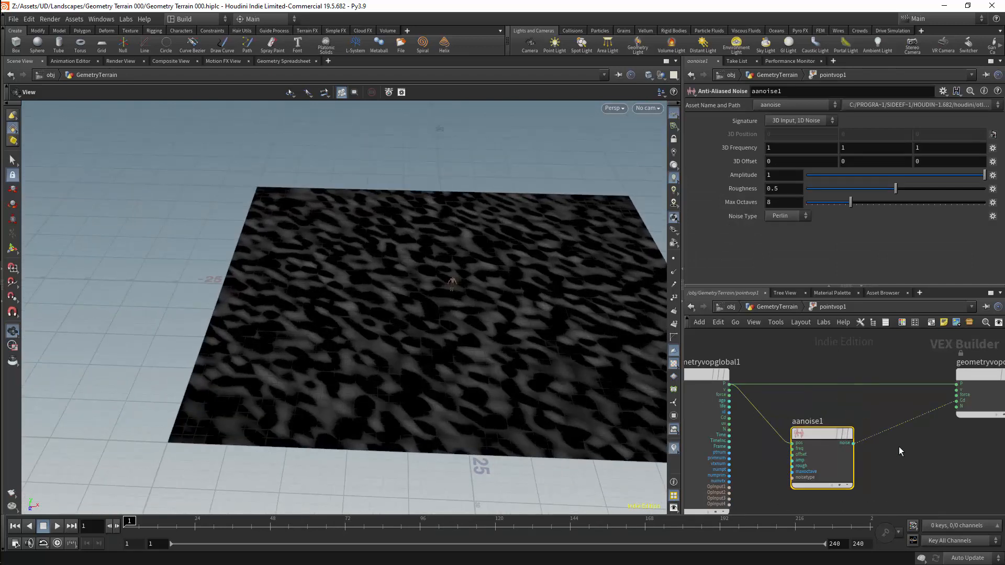
Step: Add a Displace Along Normal node between the noise node and the output node
{"action": "middle_click_drag", "start_coordinate": [912, 465], "coordinate": [884, 437]}
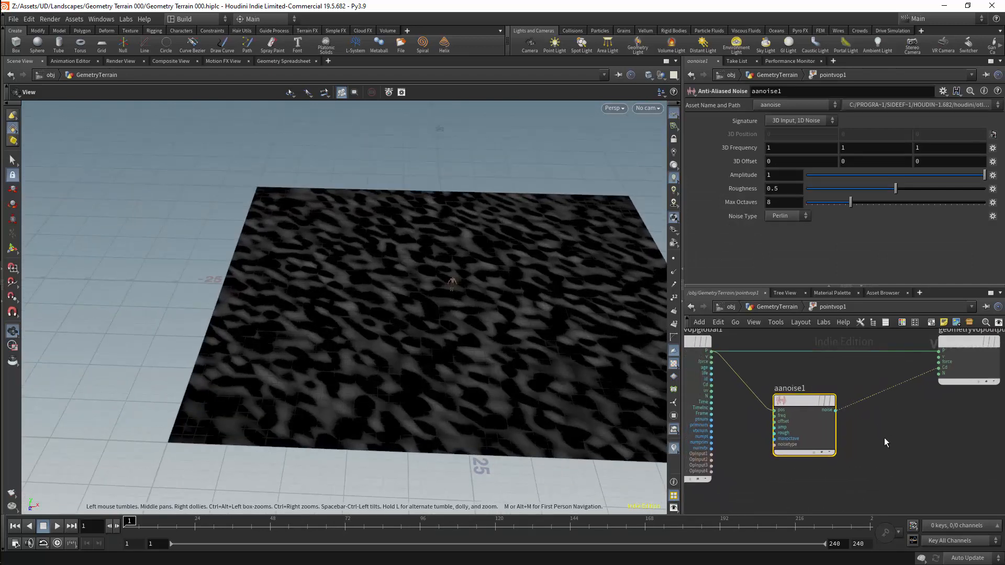
{"action": "key", "text": "Tab"}
{"action": "mouse_move", "coordinate": [904, 308]}
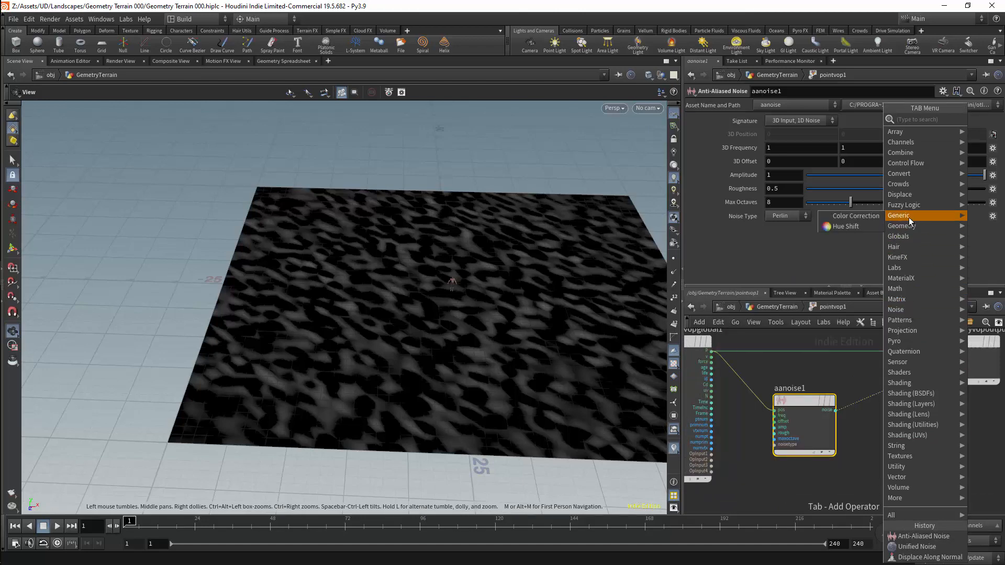
{"action": "mouse_move", "coordinate": [906, 195]}
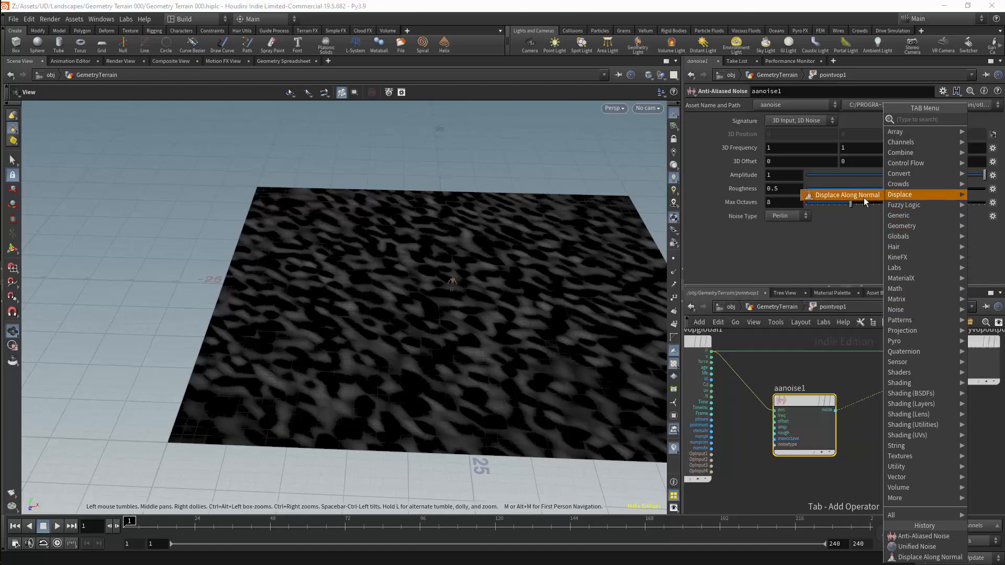
{"action": "left_click", "coordinate": [864, 197]}
{"action": "left_click", "coordinate": [906, 419]}
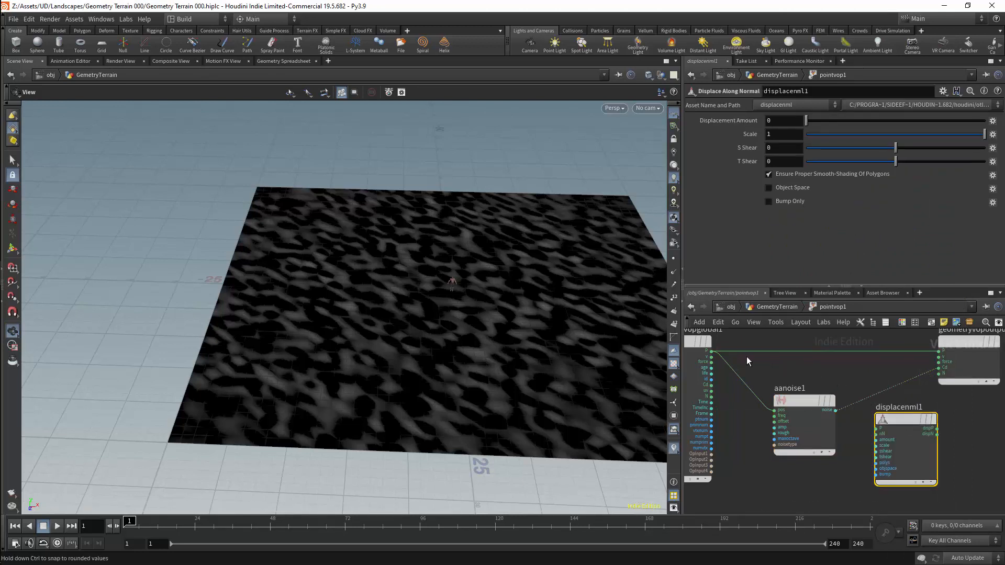
Step: Connect the global parameters' P output to the Displace Along Normal node's P input
{"action": "left_click_drag", "start_coordinate": [711, 351], "coordinate": [876, 428]}
{"action": "left_click_drag", "start_coordinate": [723, 406], "coordinate": [876, 435]}
{"action": "left_click_drag", "start_coordinate": [712, 351], "coordinate": [877, 428]}
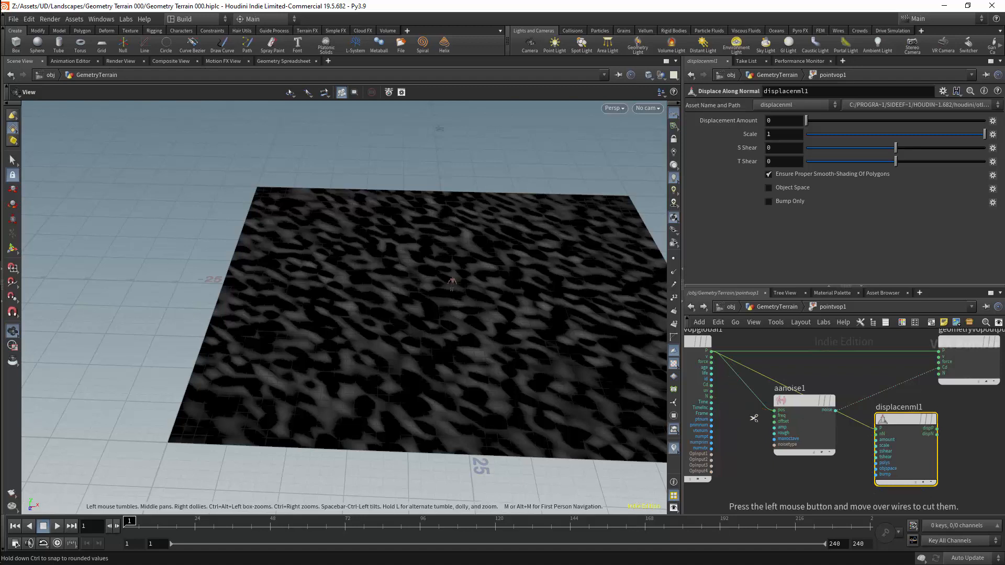
Step: Wire the displacement's dispP and dispN to the output node's P and N, and the noise to the displacement's amount
{"action": "mouse_move", "coordinate": [923, 417]}
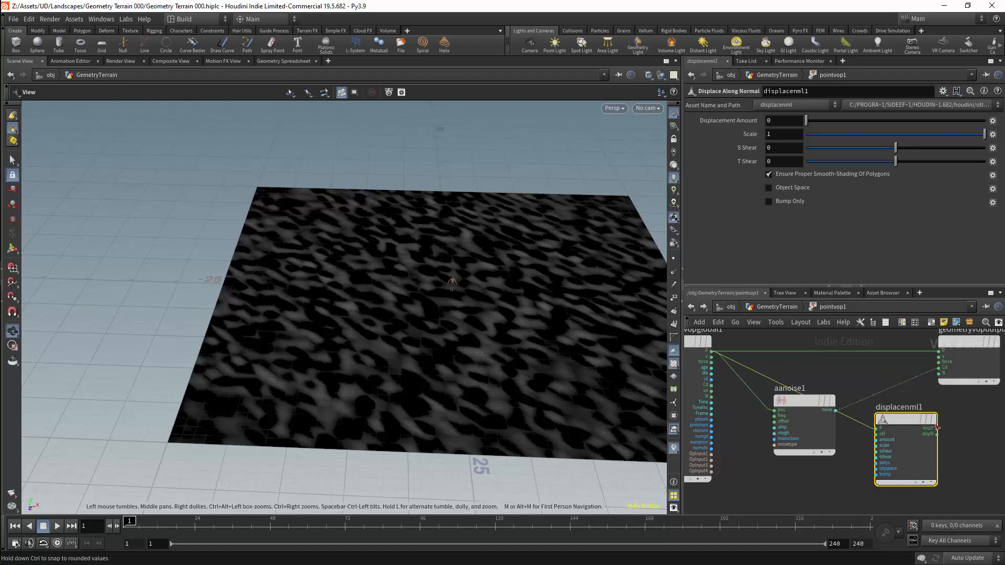
{"action": "left_click_drag", "start_coordinate": [937, 429], "coordinate": [936, 369]}
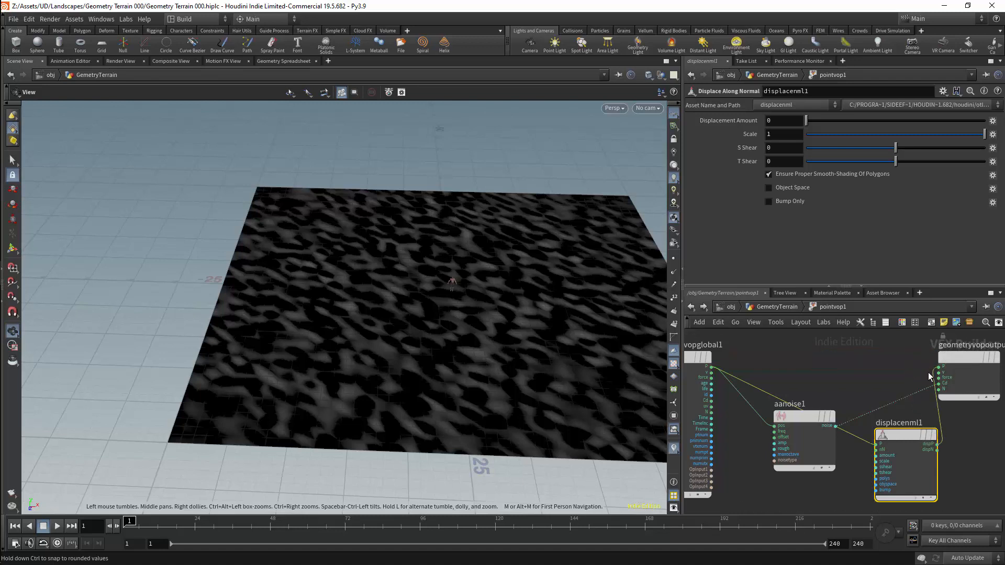
{"action": "left_click_drag", "start_coordinate": [916, 435], "coordinate": [939, 389]}
{"action": "left_click_drag", "start_coordinate": [831, 417], "coordinate": [825, 365]}
{"action": "left_click_drag", "start_coordinate": [471, 328], "coordinate": [450, 287]}
{"action": "scroll", "coordinate": [503, 279], "scroll_direction": "up", "scroll_amount": 4}
Step: Open the Point VOP's parameters in a floating window and place it over the viewport, clear of the network
{"action": "right_click", "coordinate": [834, 307]}
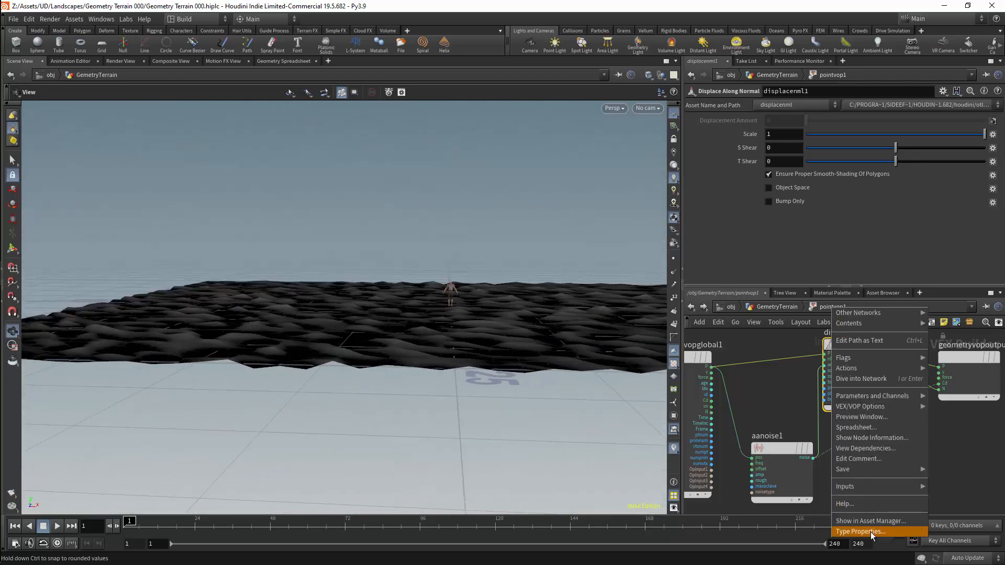
{"action": "mouse_move", "coordinate": [867, 395]}
{"action": "left_click", "coordinate": [809, 401]}
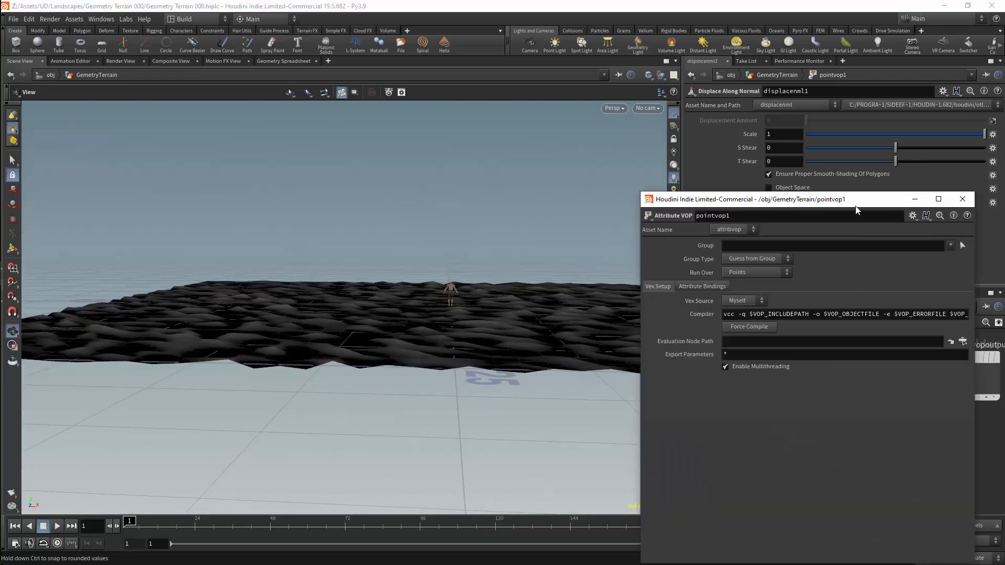
{"action": "left_click_drag", "start_coordinate": [858, 209], "coordinate": [238, 164]}
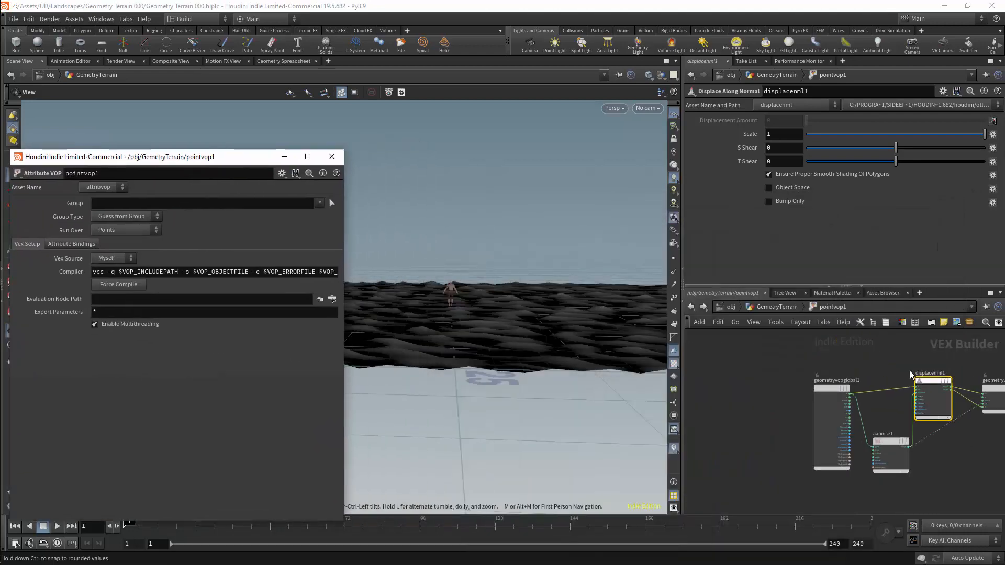
Step: Line up the Displace Along Normal node with the global parameters node, keeping the noise node below them
{"action": "left_click_drag", "start_coordinate": [932, 388], "coordinate": [932, 398]}
{"action": "scroll", "coordinate": [930, 383], "scroll_direction": "up", "scroll_amount": 2}
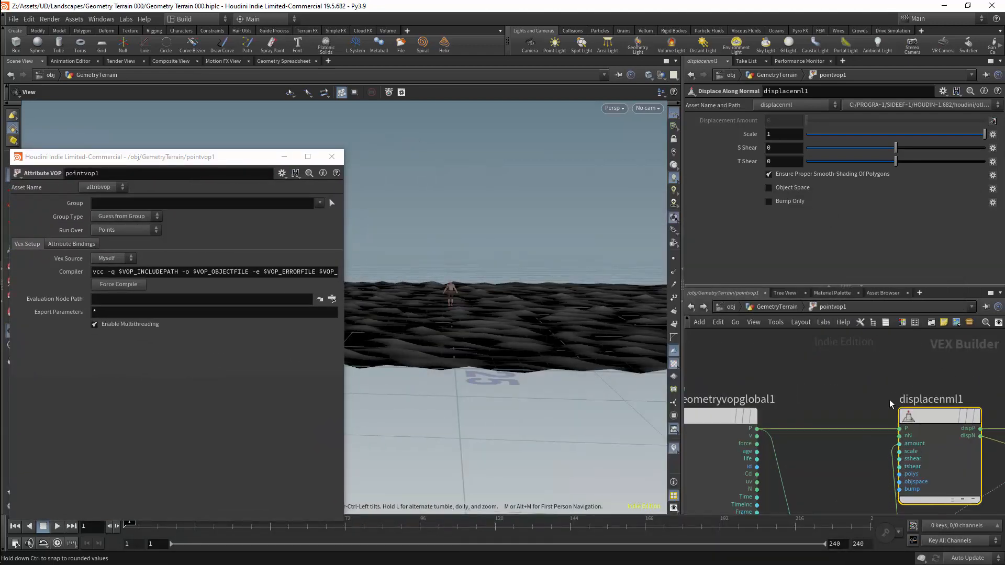
{"action": "middle_click_drag", "start_coordinate": [855, 493], "coordinate": [866, 416]}
{"action": "scroll", "coordinate": [864, 417], "scroll_direction": "down", "scroll_amount": 1}
{"action": "left_click_drag", "start_coordinate": [863, 446], "coordinate": [856, 441]}
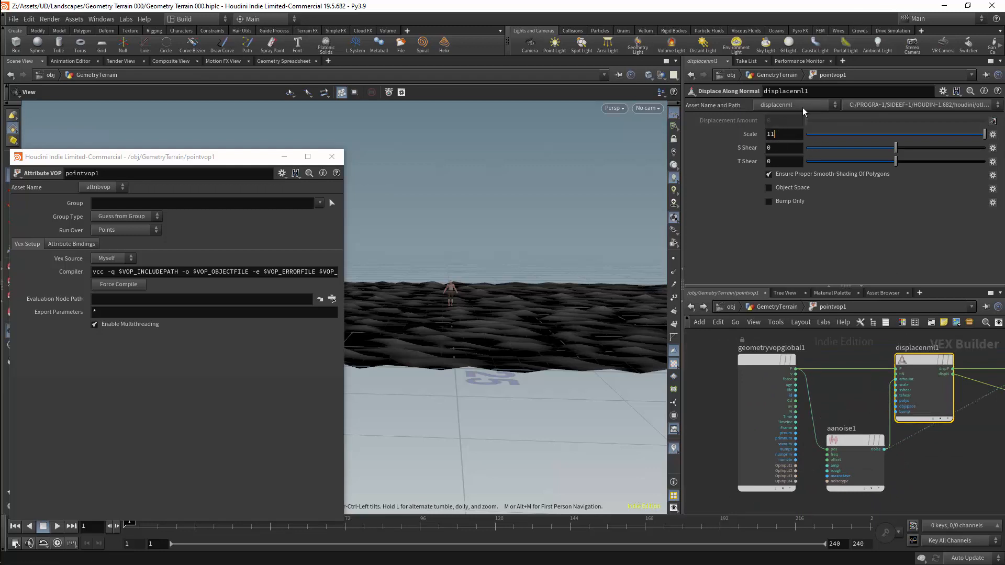
Step: Set the Displace Along Normal scale to 100 and turn off Ensure Proper Smooth-Shading Of Polygons
{"action": "left_click", "coordinate": [866, 169]}
{"action": "type", "text": "00"}
{"action": "key", "text": "Return"}
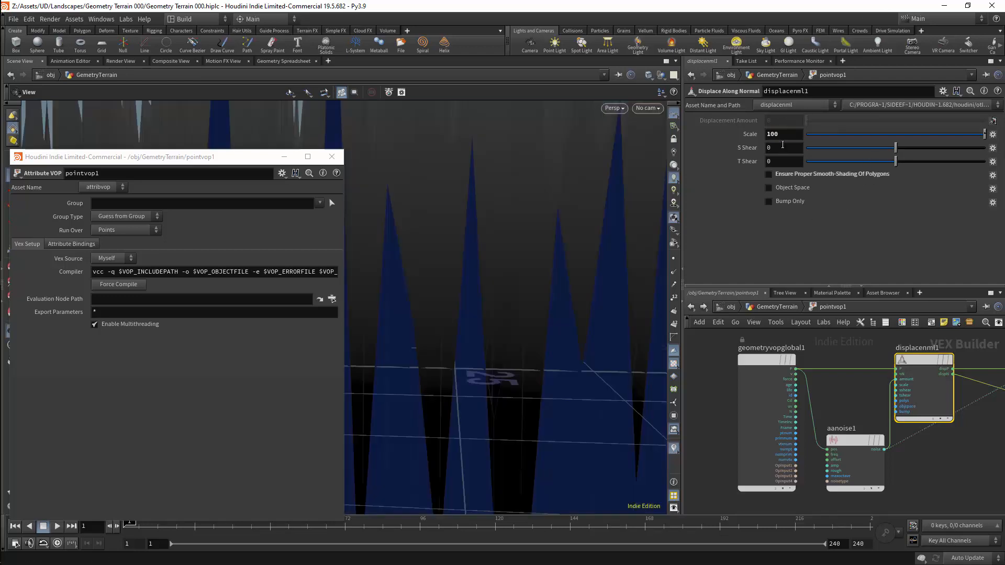
{"action": "left_click_drag", "start_coordinate": [511, 218], "coordinate": [523, 252]}
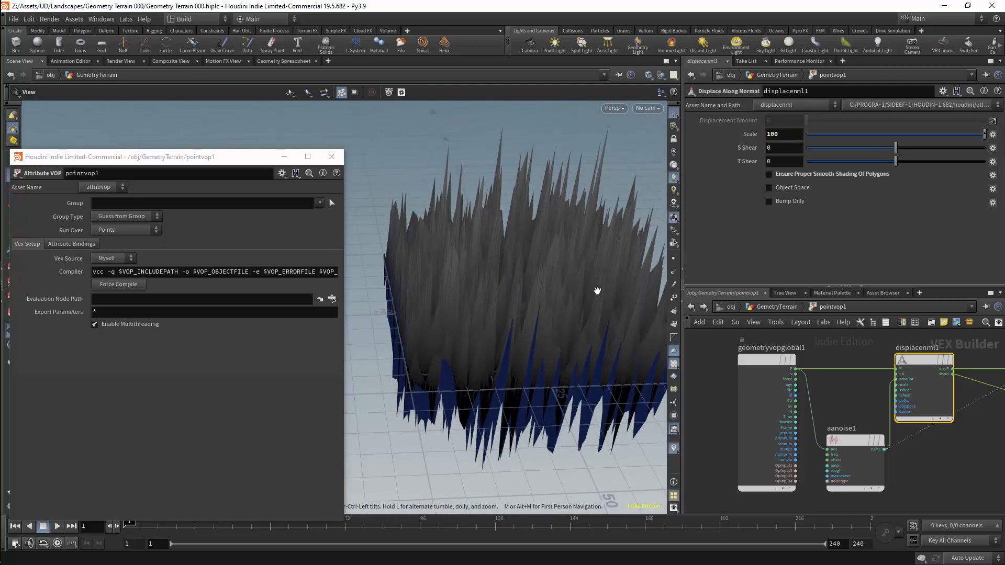
Step: Add a Parameter node above the anti-aliased noise node and name its parameter Scale
{"action": "key", "text": "Tab"}
{"action": "type", "text": "para"}
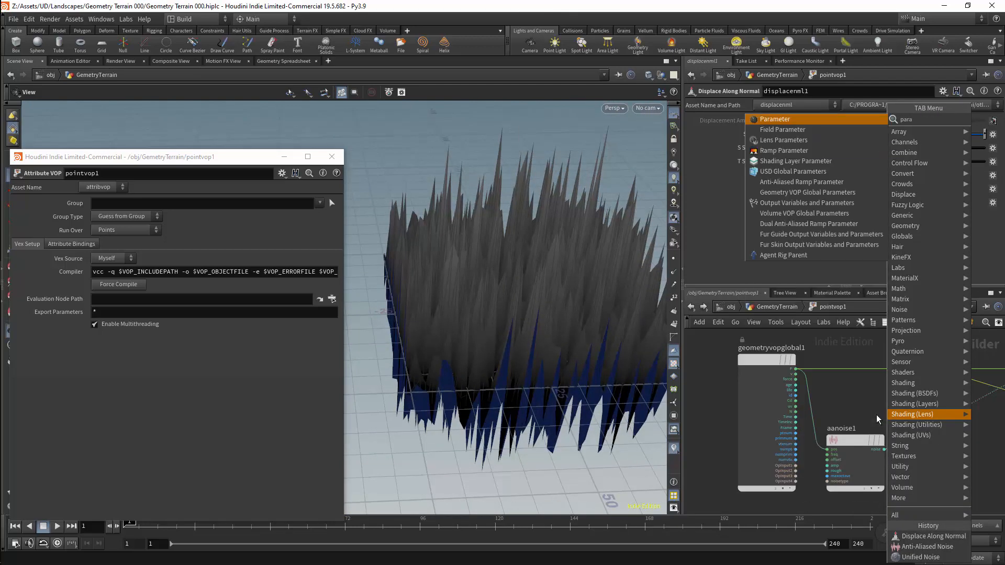
{"action": "key", "text": "Return"}
{"action": "left_click", "coordinate": [850, 397]}
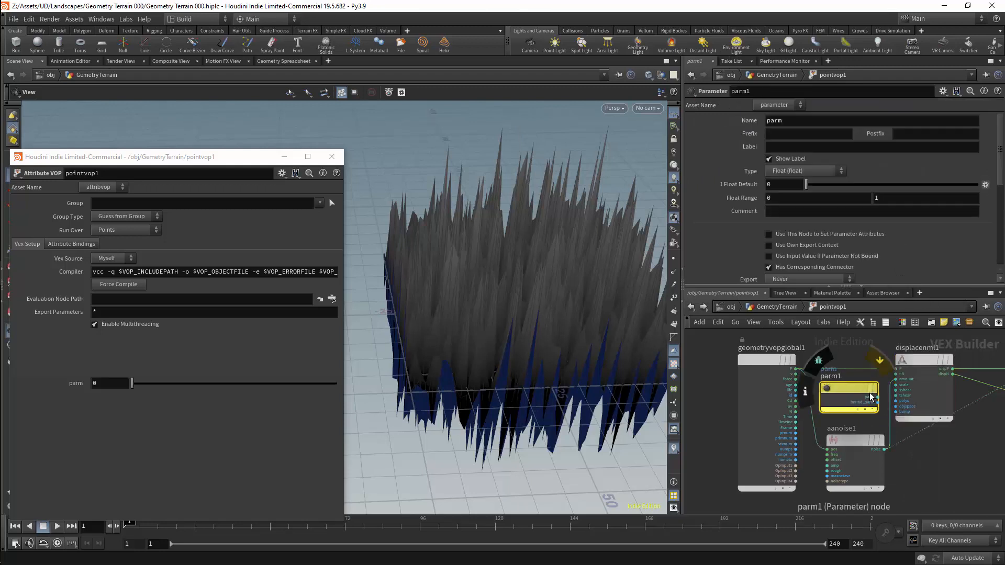
{"action": "type", "text": "Scale"}
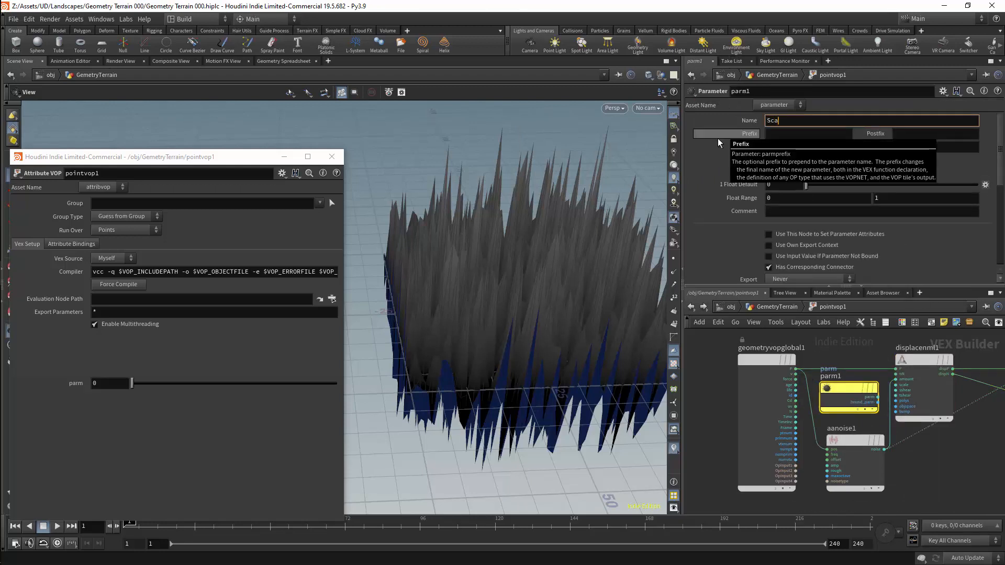
{"action": "key", "text": "Return"}
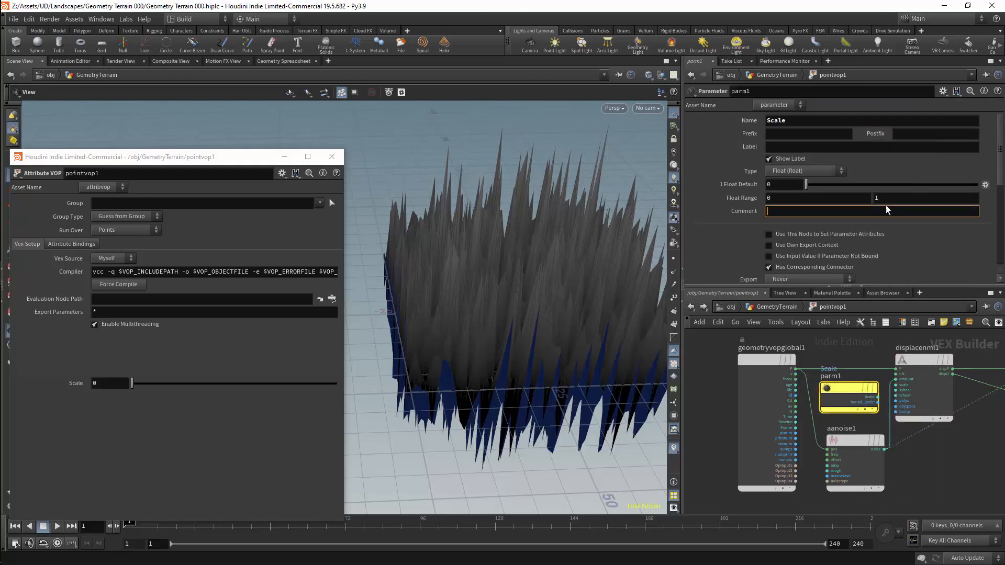
Step: Set the upper limit of the Scale parameter's float range to 1000
{"action": "left_click_drag", "start_coordinate": [886, 200], "coordinate": [854, 204]}
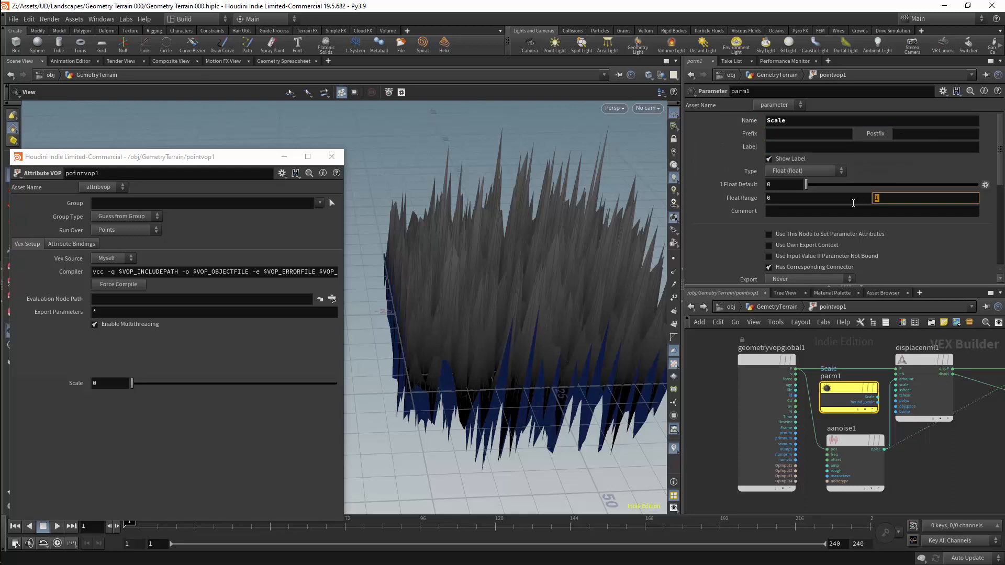
{"action": "key", "text": "Return"}
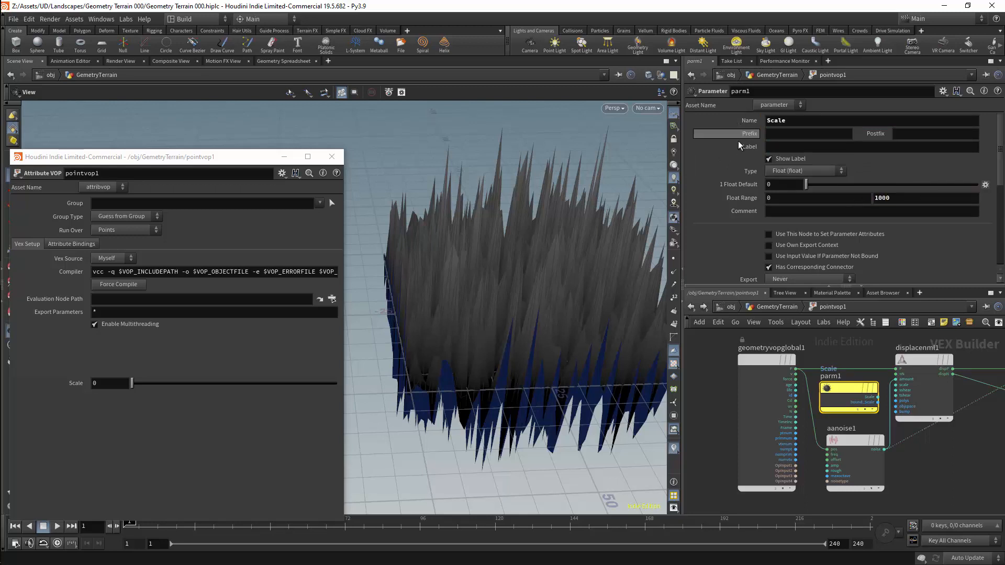
{"action": "left_click_drag", "start_coordinate": [776, 199], "coordinate": [756, 210]}
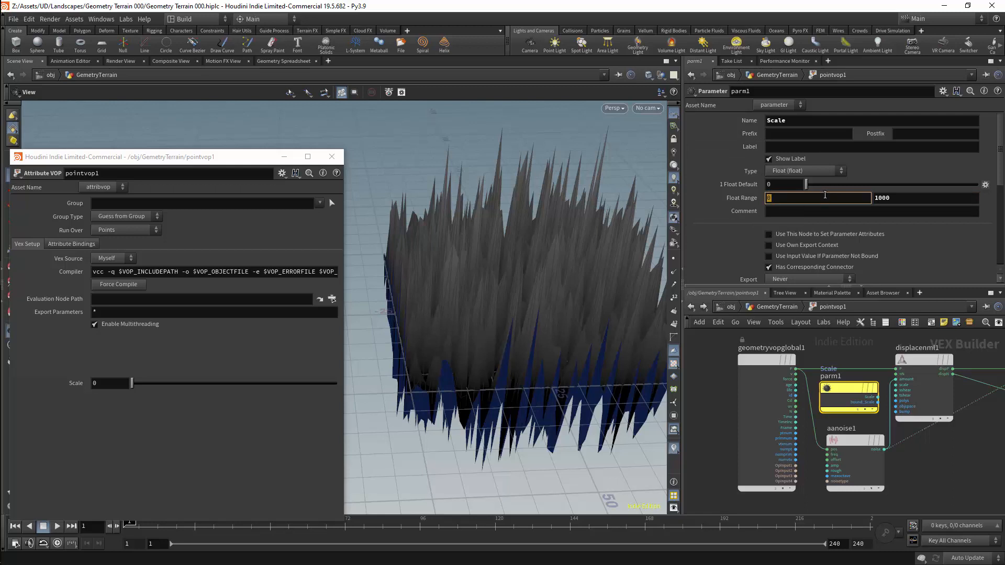
{"action": "key", "text": "Return"}
{"action": "left_click_drag", "start_coordinate": [1001, 181], "coordinate": [990, 128]}
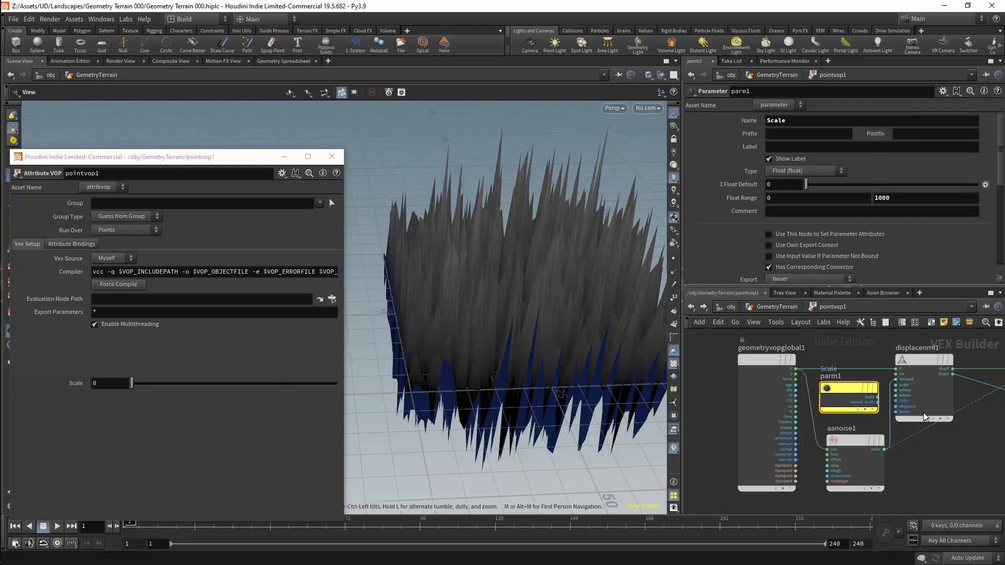
Step: Wire the Scale parameter into the displacement node's scale input and set Scale to about 113 in the Point VOP's parameters
{"action": "left_click", "coordinate": [878, 397]}
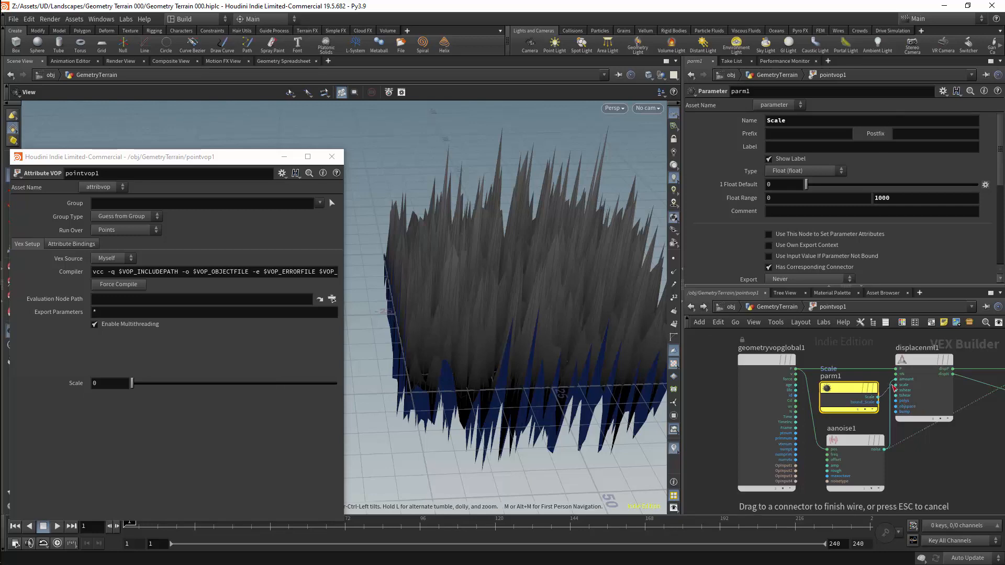
{"action": "left_click", "coordinate": [898, 386]}
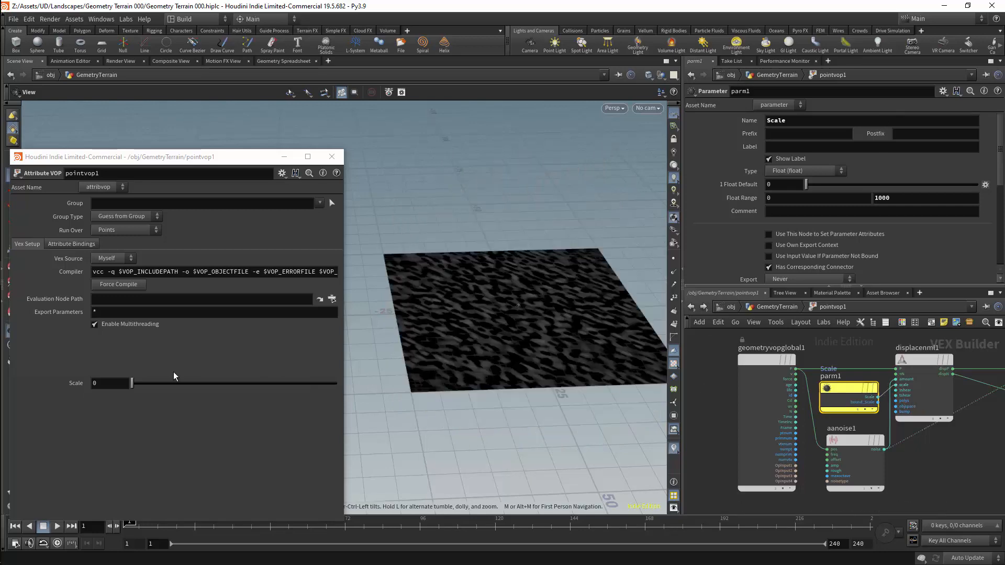
{"action": "mouse_move", "coordinate": [157, 383]}
{"action": "left_mouse_down"}
{"action": "mouse_move", "coordinate": [236, 386]}
{"action": "mouse_move", "coordinate": [155, 384]}
{"action": "left_mouse_up"}
Step: Set all three 3D Frequency components of the anti-aliased noise node to 0.0001
{"action": "middle_click_drag", "start_coordinate": [954, 445], "coordinate": [936, 465]}
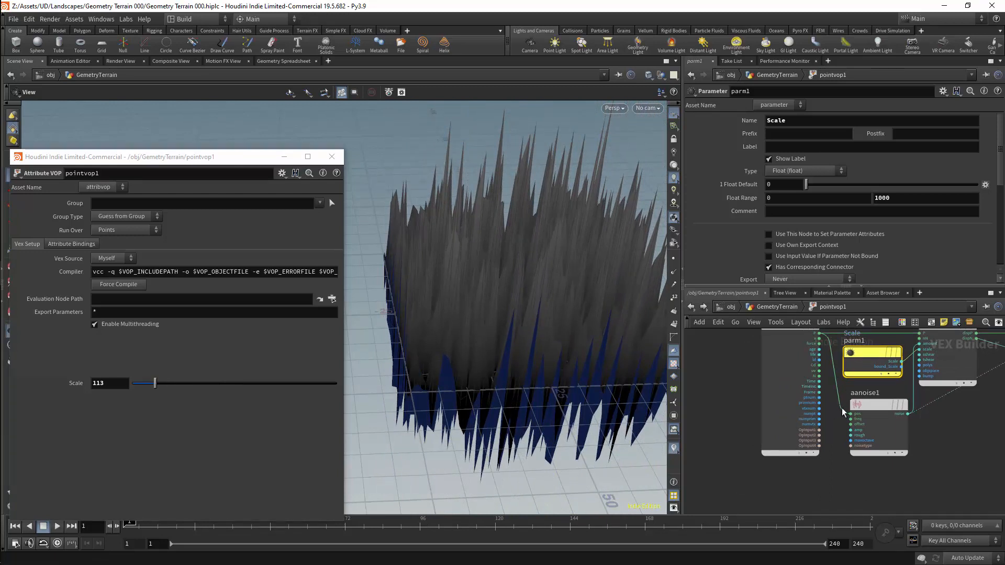
{"action": "left_click", "coordinate": [880, 429]}
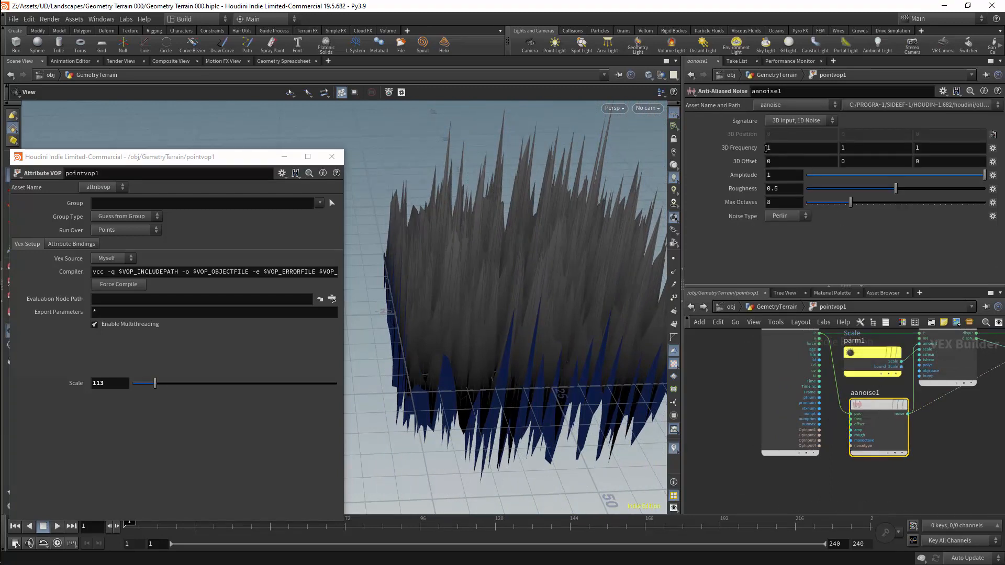
{"action": "left_click", "coordinate": [762, 148]}
{"action": "type", "text": "0.."}
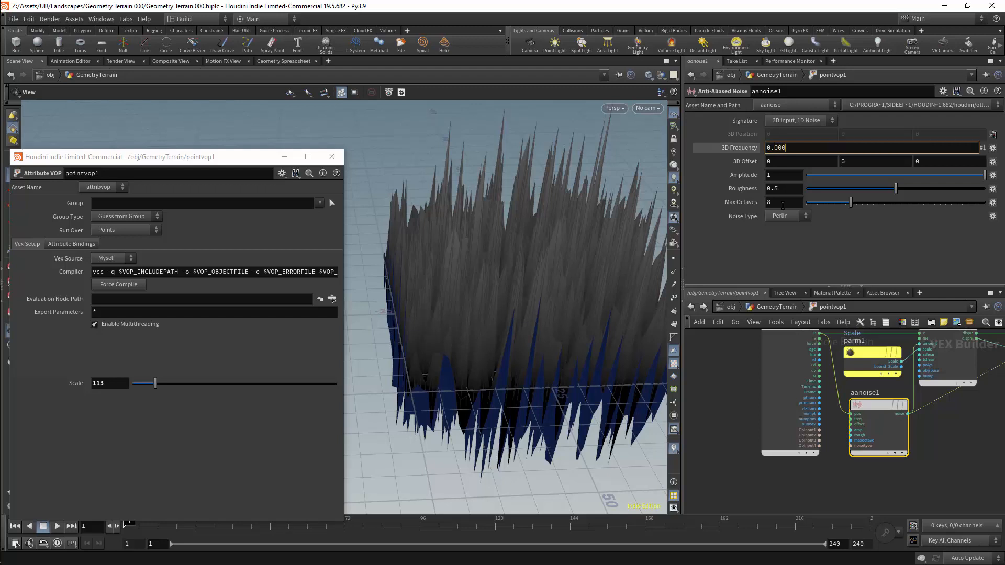
{"action": "key", "text": "Return"}
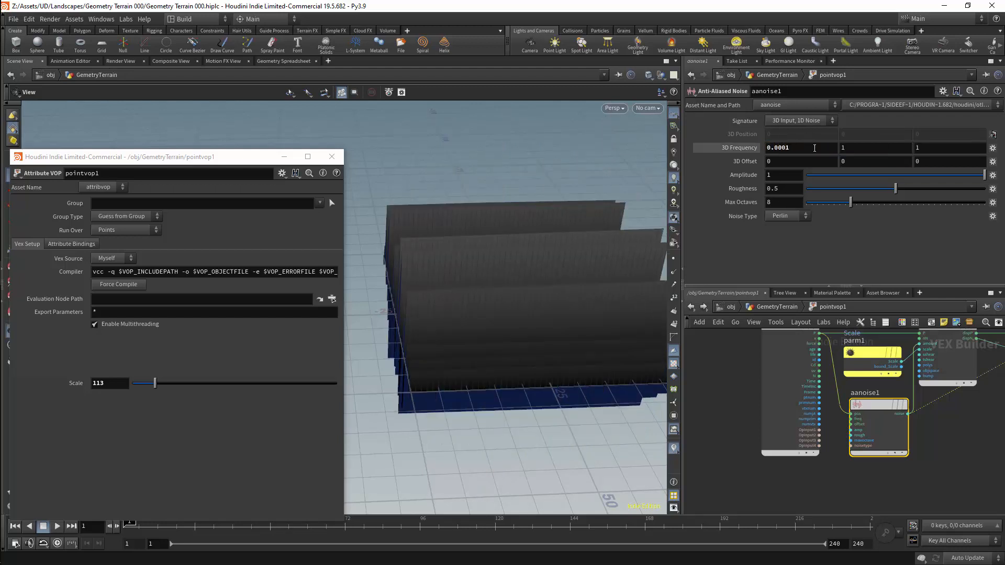
{"action": "left_click_drag", "start_coordinate": [740, 148], "coordinate": [739, 148]}
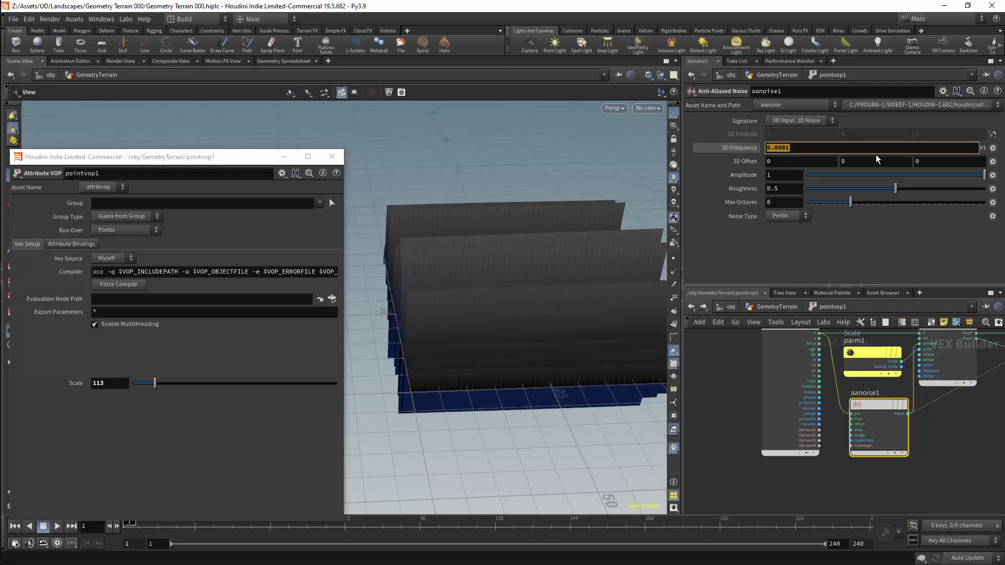
{"action": "left_click", "coordinate": [872, 127]}
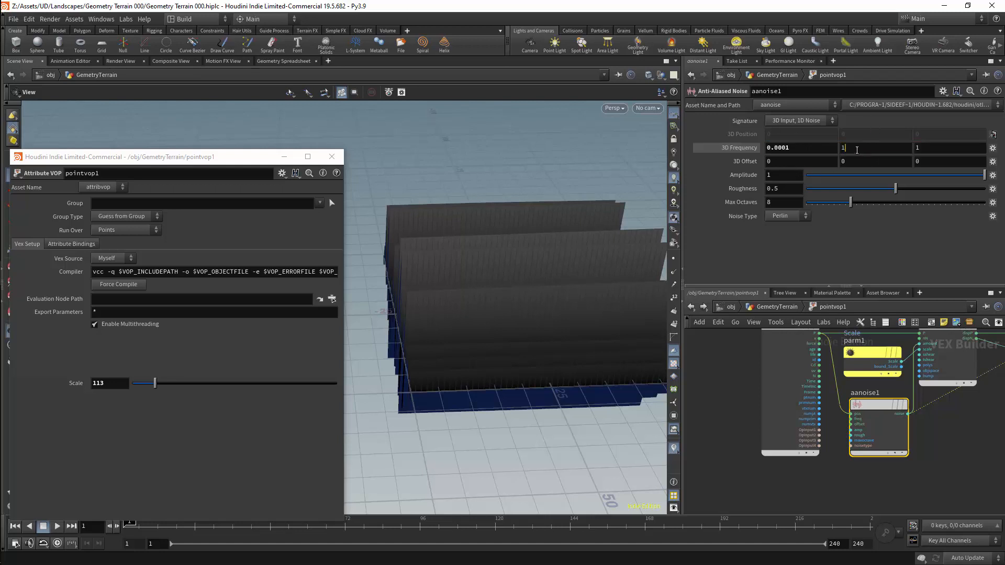
{"action": "left_click_drag", "start_coordinate": [857, 151], "coordinate": [832, 150]}
{"action": "type", "text": "0.0001"}
{"action": "left_click", "coordinate": [929, 120]}
{"action": "left_click_drag", "start_coordinate": [926, 148], "coordinate": [910, 149]}
{"action": "type", "text": "0.0001"}
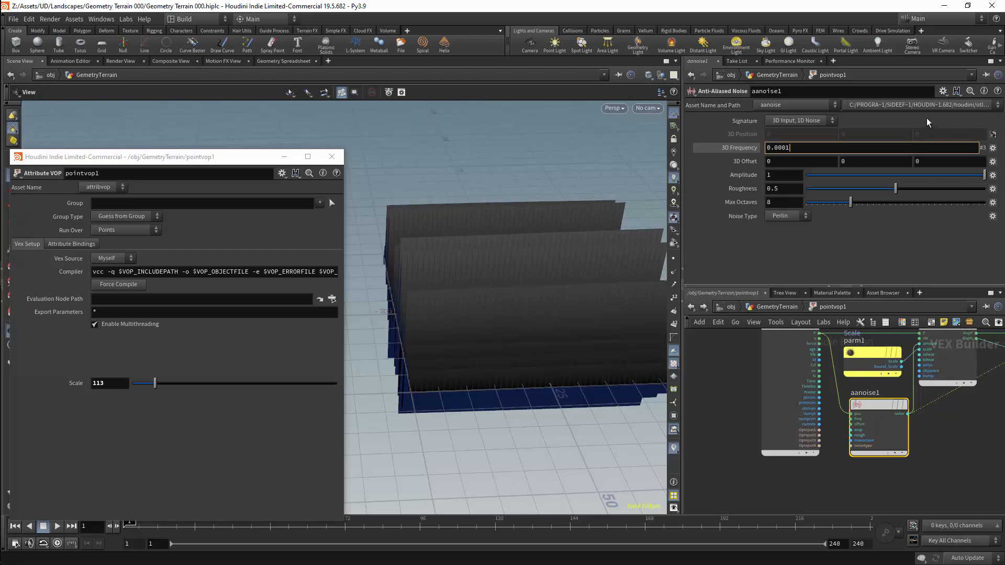
{"action": "left_click", "coordinate": [928, 121]}
Step: Change the anti-aliased noise node's noise type to Simplex
{"action": "left_click_drag", "start_coordinate": [558, 267], "coordinate": [562, 240]}
{"action": "scroll", "coordinate": [489, 257], "scroll_direction": "up", "scroll_amount": 4}
{"action": "scroll", "coordinate": [513, 279], "scroll_direction": "down", "scroll_amount": 5}
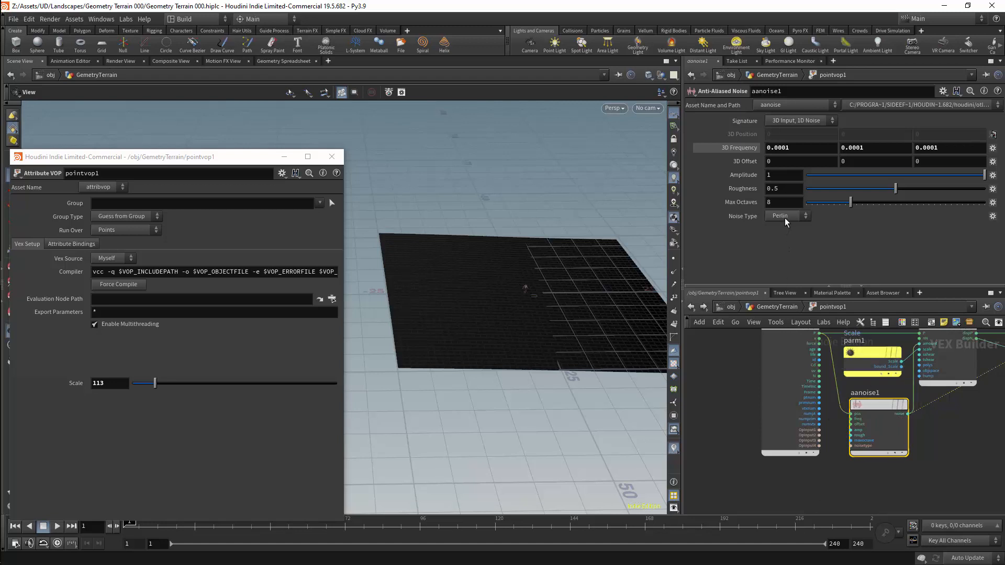
{"action": "left_click", "coordinate": [781, 238]}
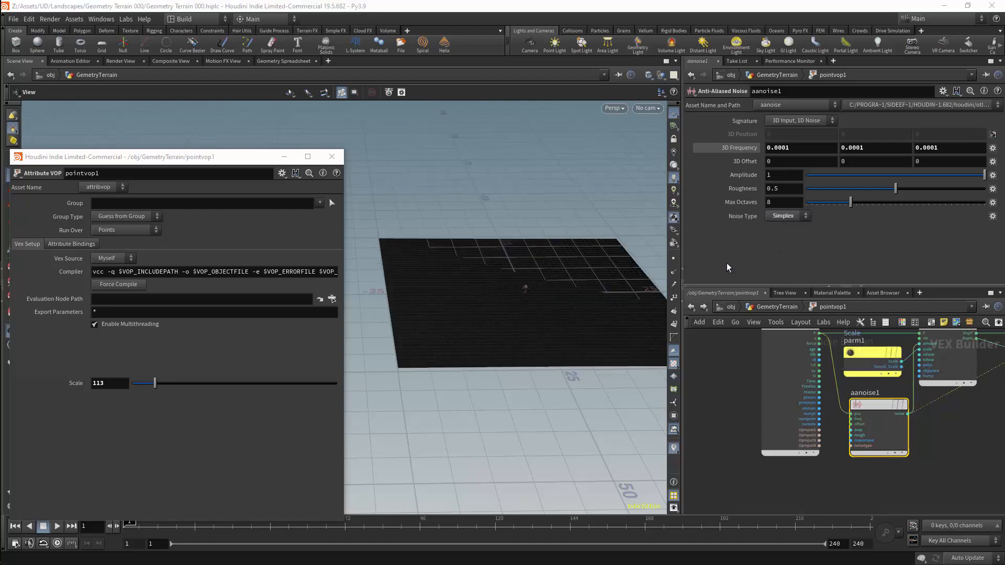
Step: Move the global parameters node away from the noise node and place a new Parameter node in the gap between them
{"action": "scroll", "coordinate": [958, 463], "scroll_direction": "down", "scroll_amount": 3}
{"action": "left_click_drag", "start_coordinate": [859, 392], "coordinate": [777, 385]}
{"action": "scroll", "coordinate": [860, 423], "scroll_direction": "up", "scroll_amount": 4}
{"action": "key", "text": "Tab"}
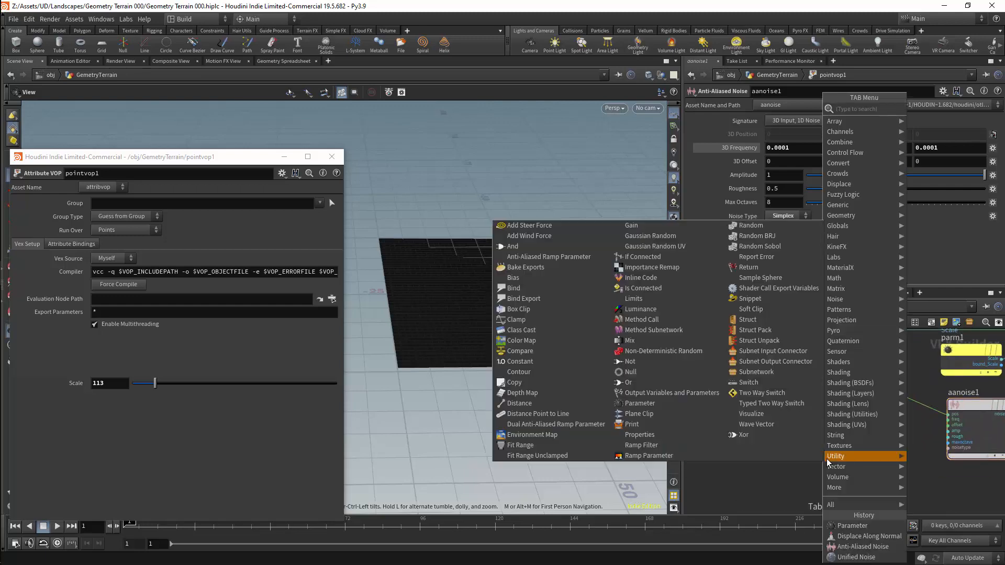
{"action": "type", "text": "pa"}
{"action": "key", "text": "Return"}
{"action": "left_click", "coordinate": [827, 459]}
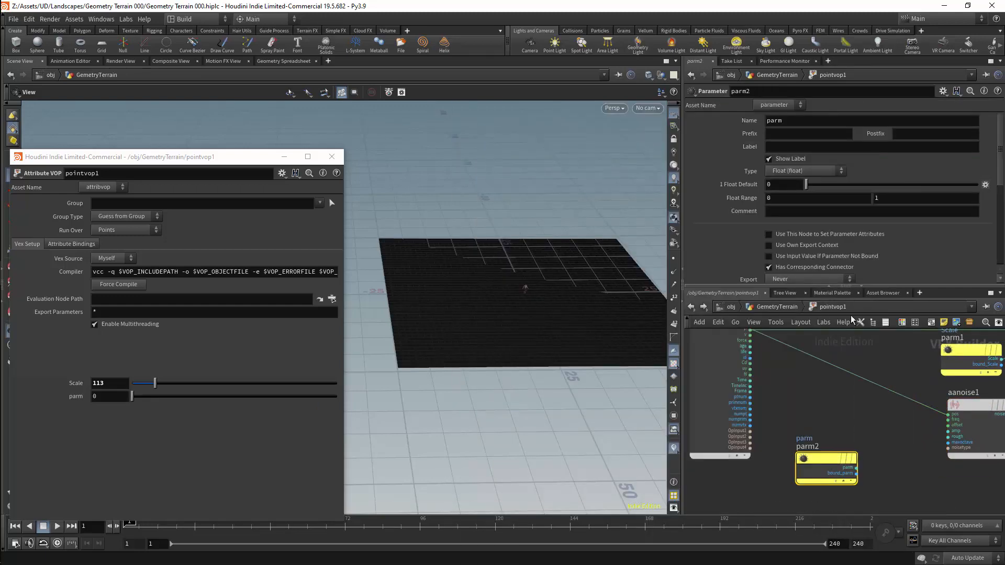
{"action": "left_click_drag", "start_coordinate": [823, 459], "coordinate": [801, 441]}
Step: Name the new parameter Frequency and set the upper limit of its float range to 10000
{"action": "double_click", "coordinate": [792, 121]}
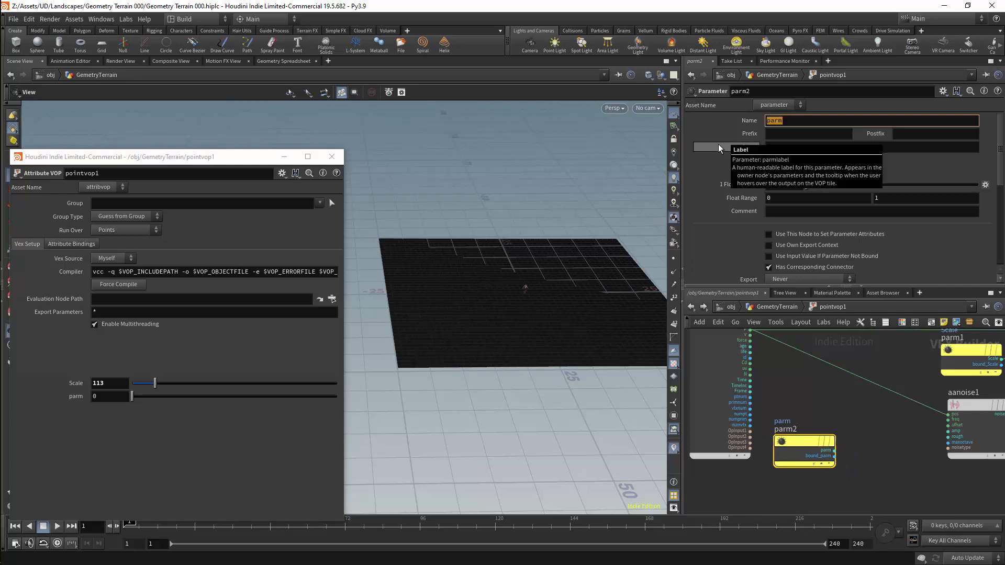
{"action": "type", "text": "Frequency"}
{"action": "key", "text": "Return"}
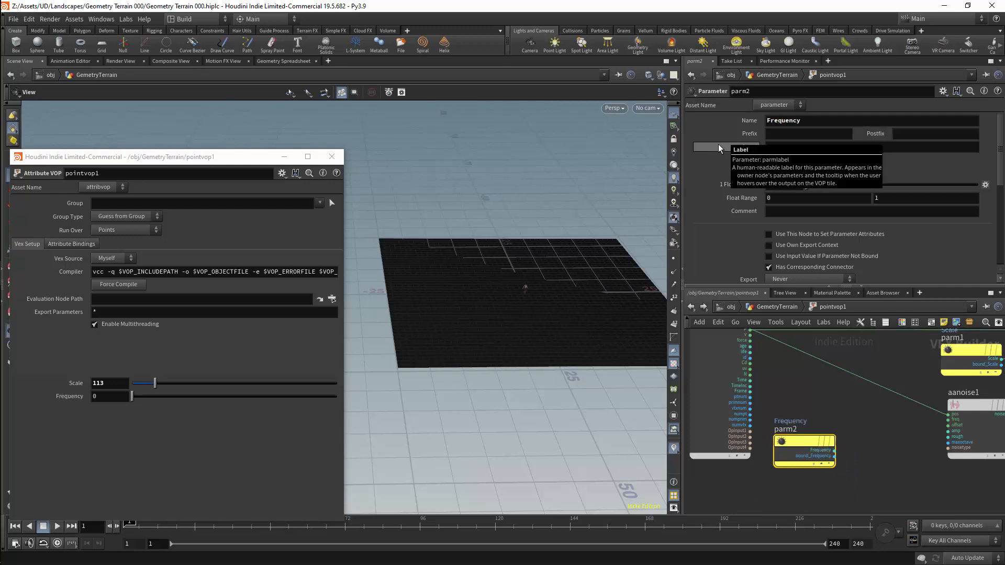
{"action": "left_click", "coordinate": [883, 199]}
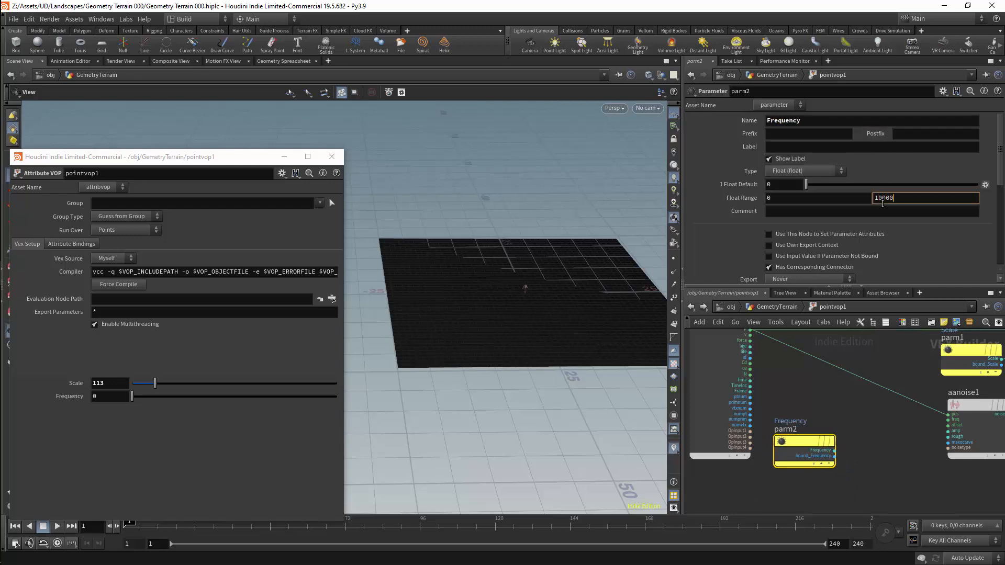
{"action": "key", "text": "Return"}
Step: Shift the Frequency parameter node down and place a Float to Vector node directly above it
{"action": "middle_click_drag", "start_coordinate": [886, 441], "coordinate": [864, 430]}
{"action": "left_click_drag", "start_coordinate": [783, 440], "coordinate": [784, 469]}
{"action": "key", "text": "Tab"}
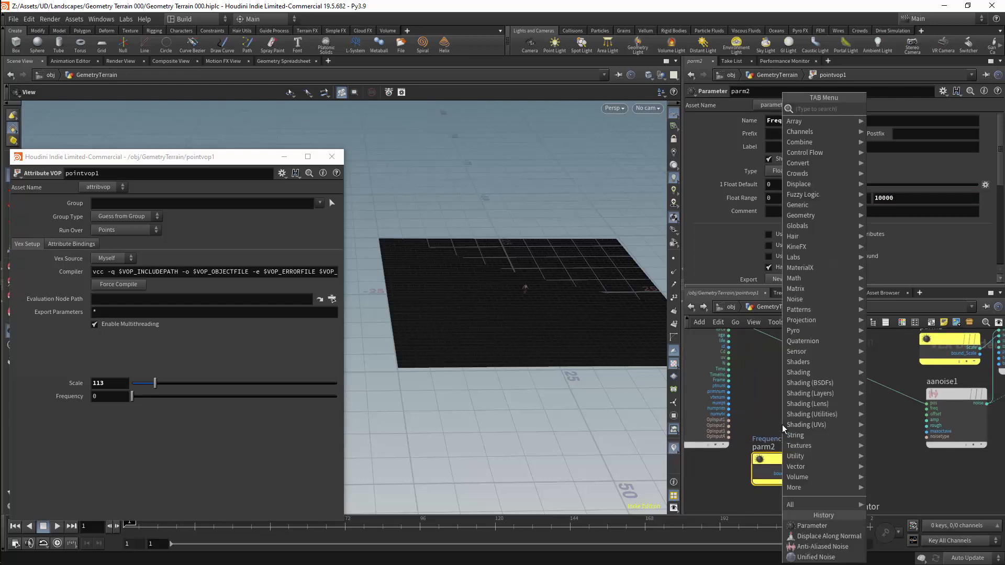
{"action": "type", "text": "float"}
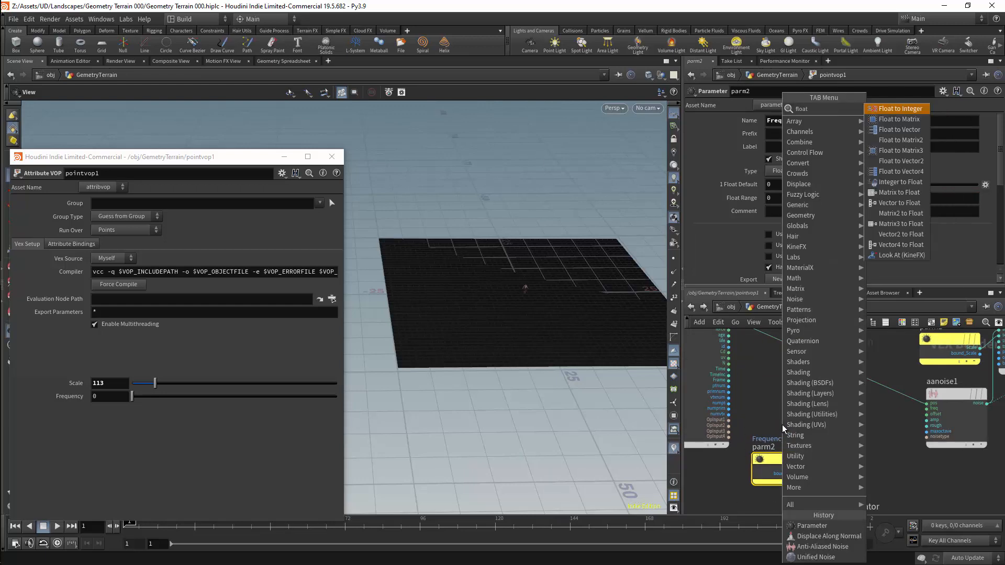
{"action": "left_click", "coordinate": [902, 135]}
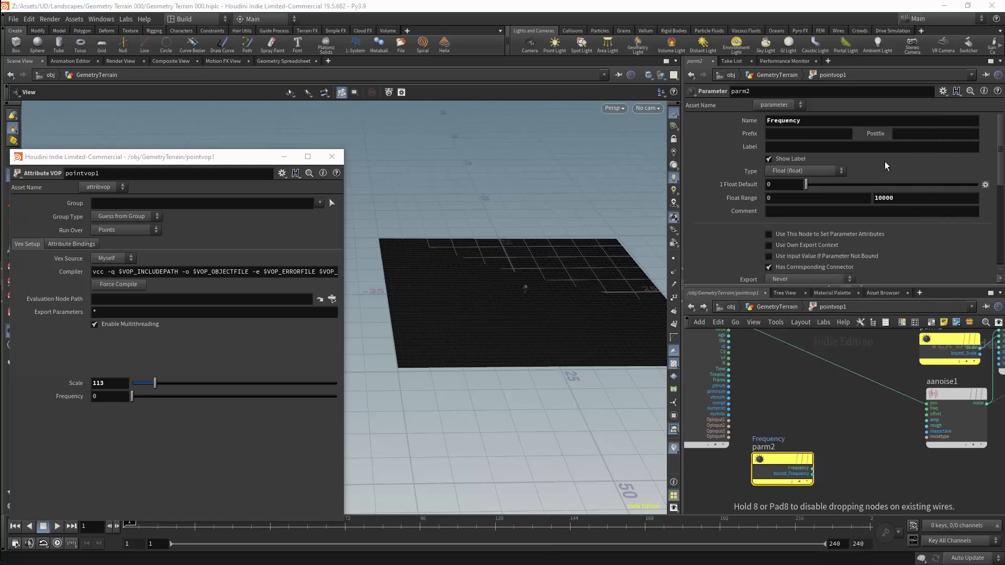
{"action": "left_click", "coordinate": [783, 411]}
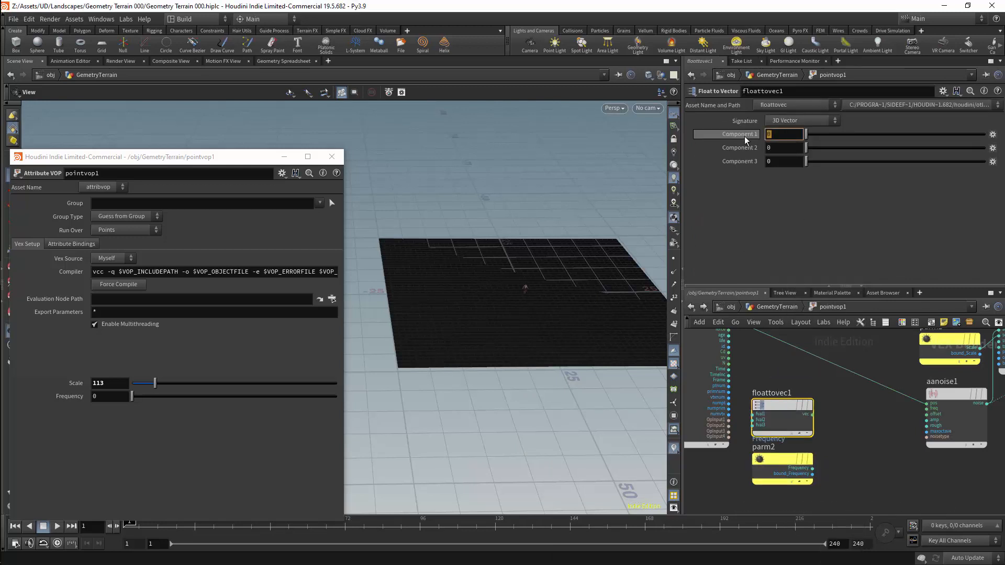
Step: Set all three components of the Float to Vector node to 0.0001
{"action": "type", "text": "0.0001"}
{"action": "key", "text": "Return"}
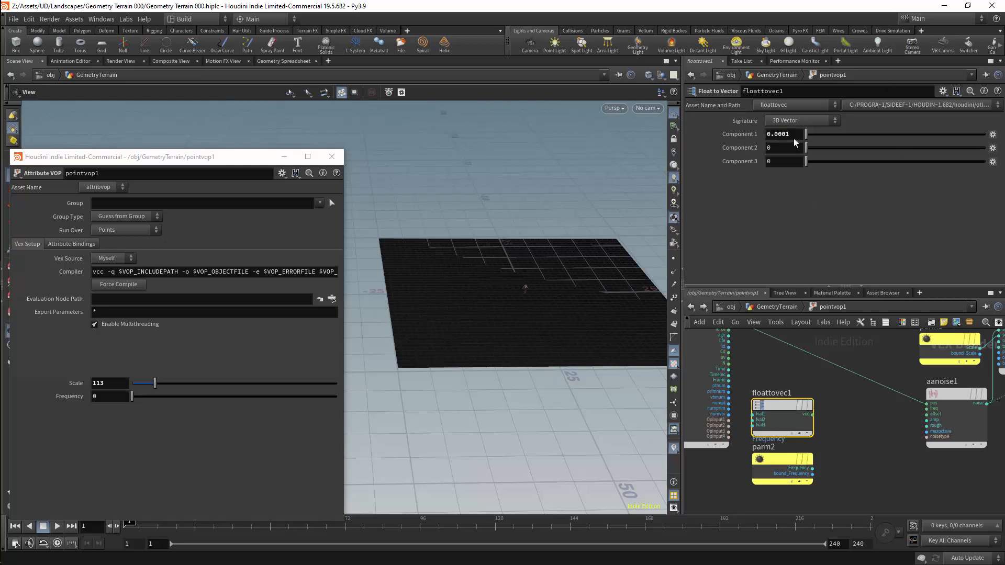
{"action": "left_click_drag", "start_coordinate": [793, 135], "coordinate": [752, 136]}
{"action": "key", "text": "ctrl+c"}
{"action": "key", "text": "Tab"}
{"action": "key", "text": "ctrl+v"}
{"action": "key", "text": "Tab"}
{"action": "key", "text": "ctrl+v"}
Step: Wire the Float to Vector node's vec output into the noise node's freq input
{"action": "left_click", "coordinate": [827, 416]}
{"action": "left_click", "coordinate": [812, 414]}
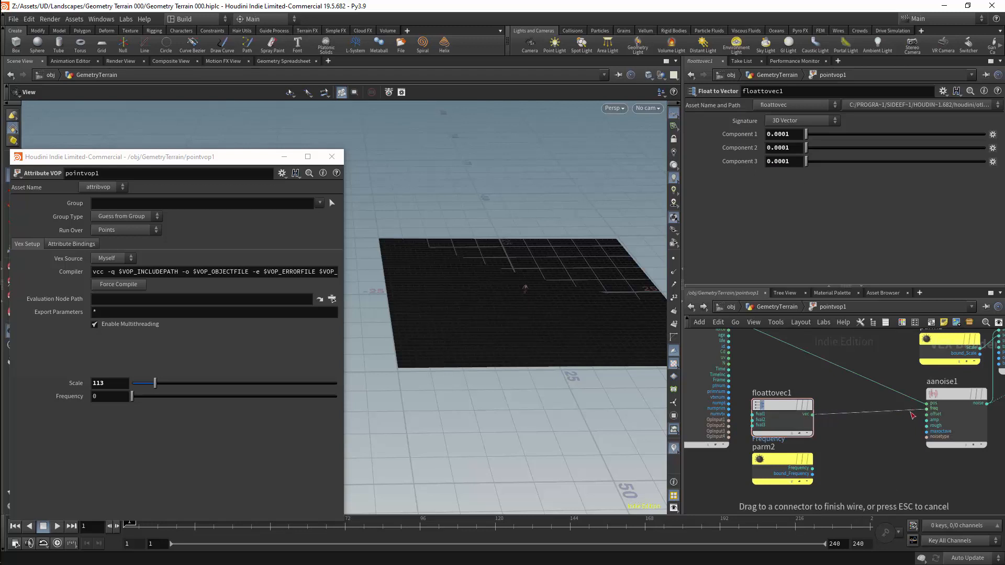
{"action": "left_click", "coordinate": [926, 408]}
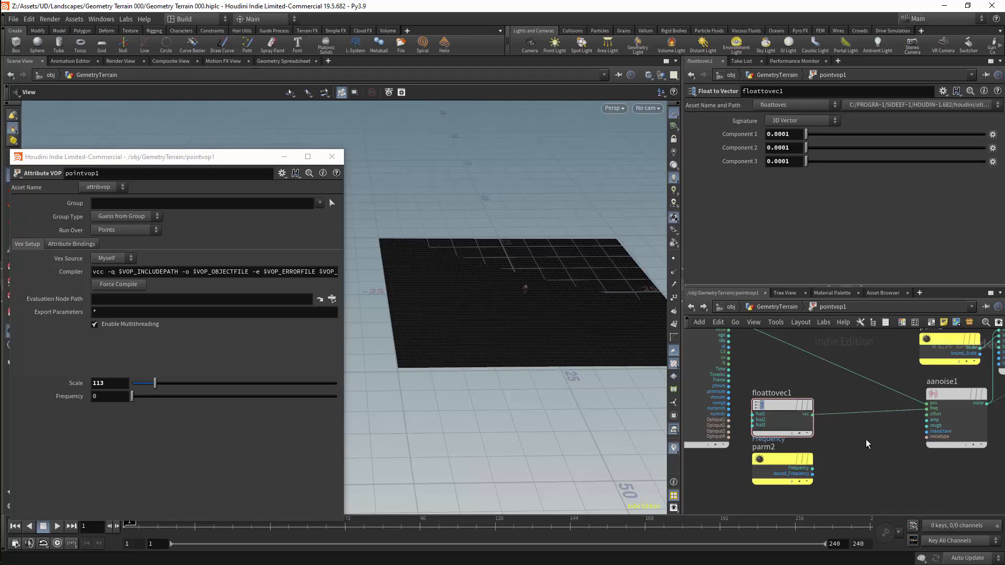
Step: Insert a Multiply node on the wire between the vector and the noise, and connect the Frequency parameter to its second input
{"action": "key", "text": "Tab"}
{"action": "type", "text": "mul"}
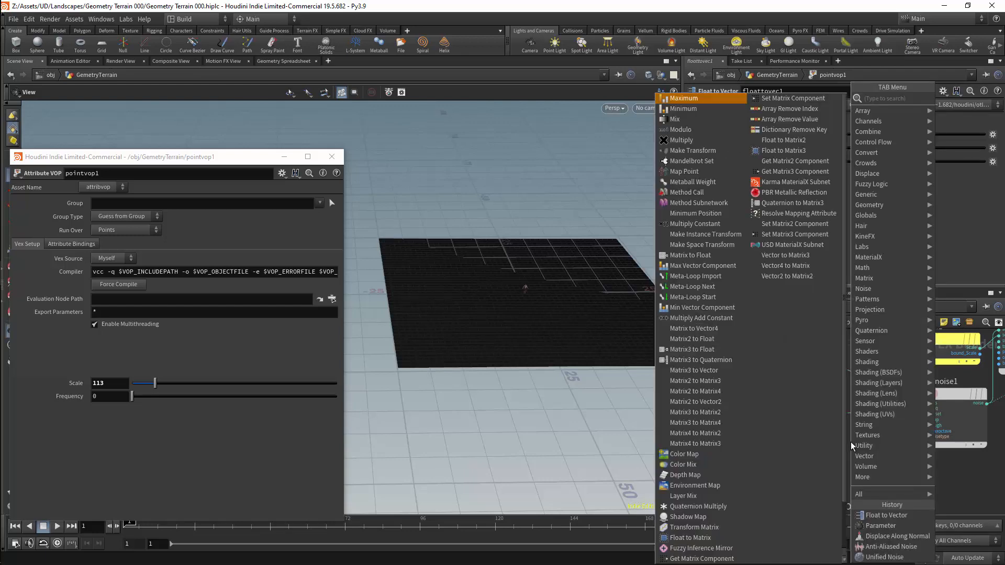
{"action": "key", "text": "Return"}
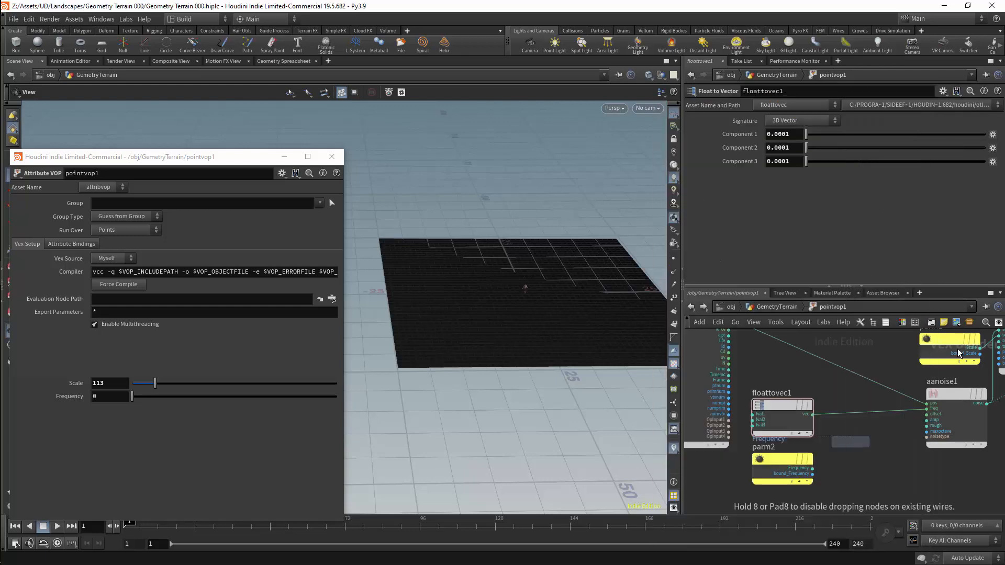
{"action": "left_click", "coordinate": [873, 421]}
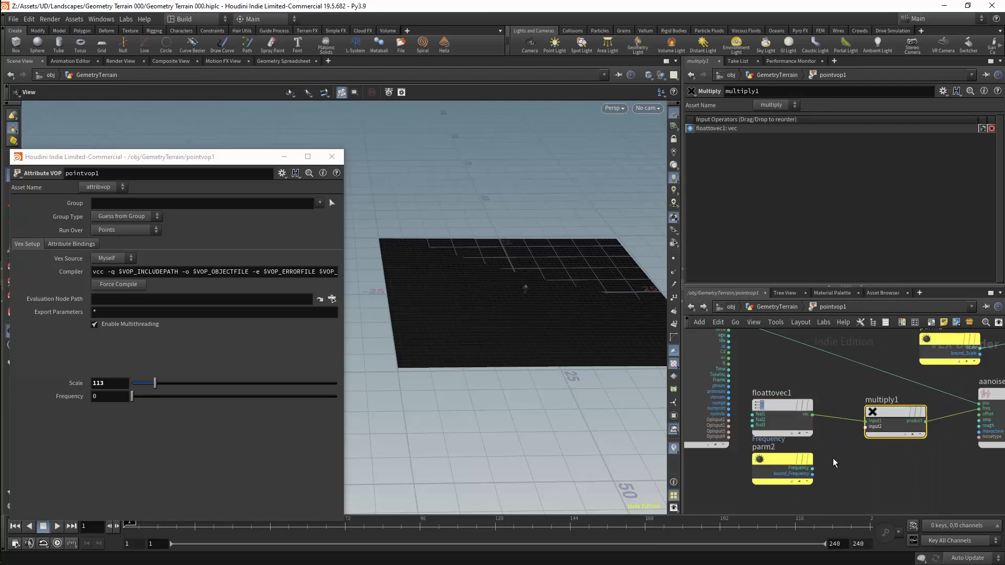
{"action": "left_click_drag", "start_coordinate": [812, 469], "coordinate": [863, 434]}
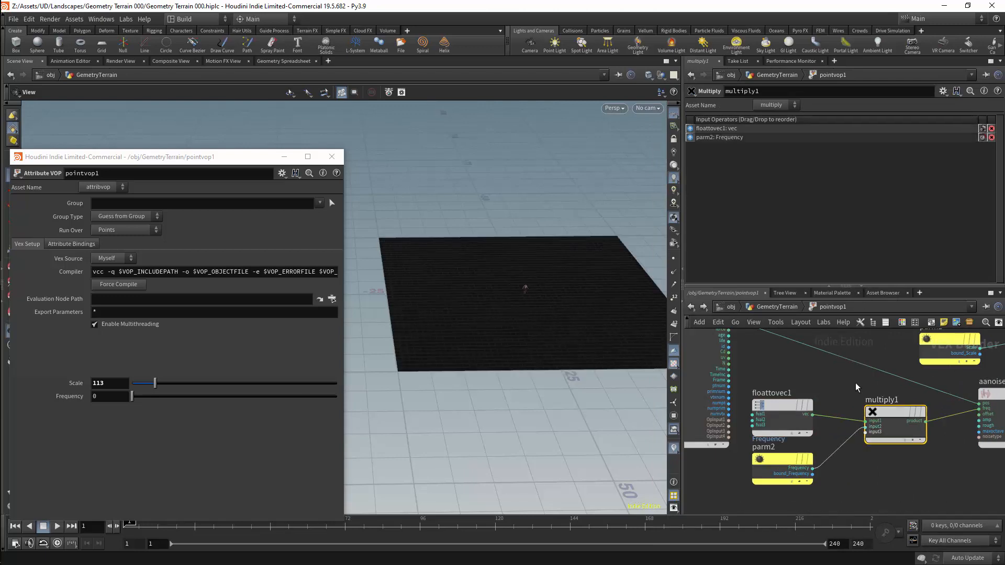
Step: Set the point VOP's Frequency to 26 and limit the Frequency parameter's float range to a maximum of 100
{"action": "mouse_move", "coordinate": [132, 396]}
{"action": "left_mouse_down"}
{"action": "mouse_move", "coordinate": [150, 397]}
{"action": "mouse_move", "coordinate": [132, 396]}
{"action": "left_mouse_up"}
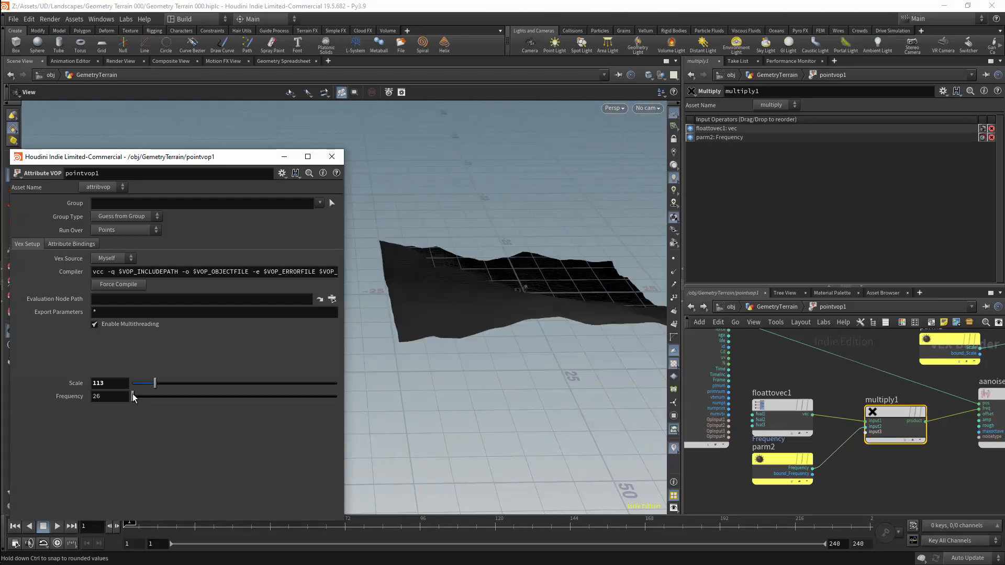
{"action": "scroll", "coordinate": [488, 249], "scroll_direction": "up", "scroll_amount": 10}
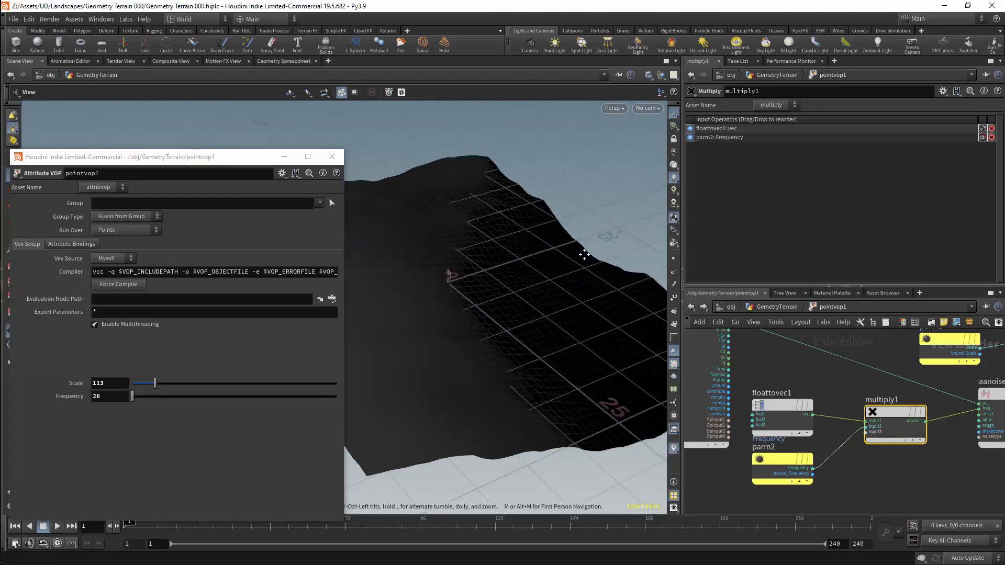
{"action": "left_click", "coordinate": [781, 461]}
{"action": "left_click_drag", "start_coordinate": [898, 198], "coordinate": [863, 198]}
{"action": "type", "text": "1000"}
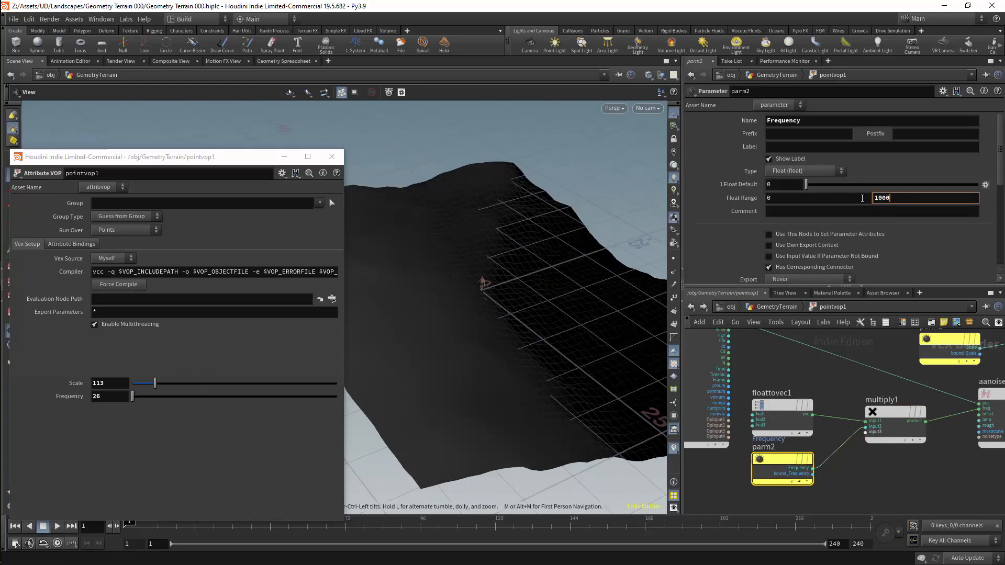
{"action": "key", "text": "Return"}
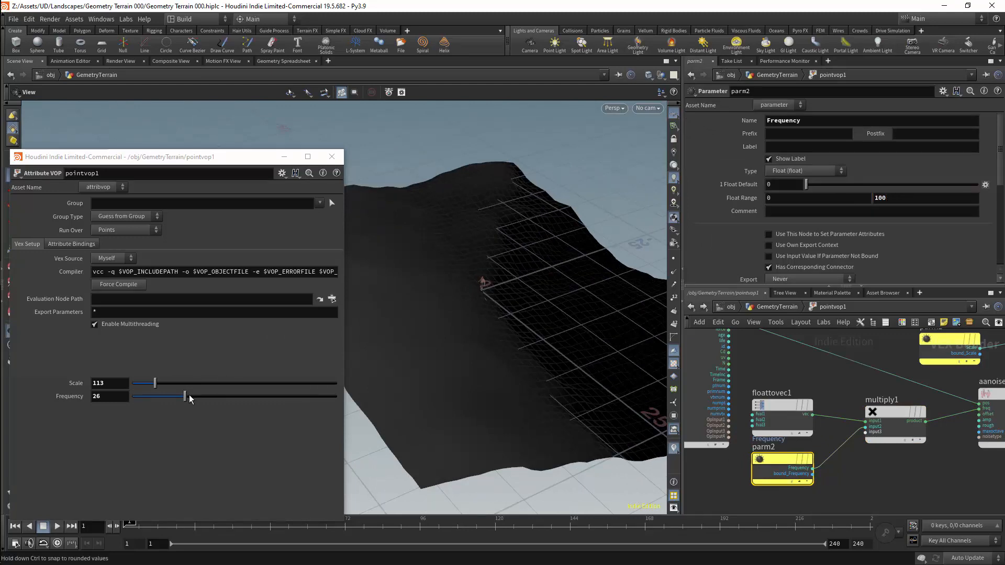
Step: Set the point VOP's Frequency to 26.2 and Scale to 15, judging the terrain against the reference figure, and save the scene
{"action": "left_click_drag", "start_coordinate": [185, 396], "coordinate": [236, 398]}
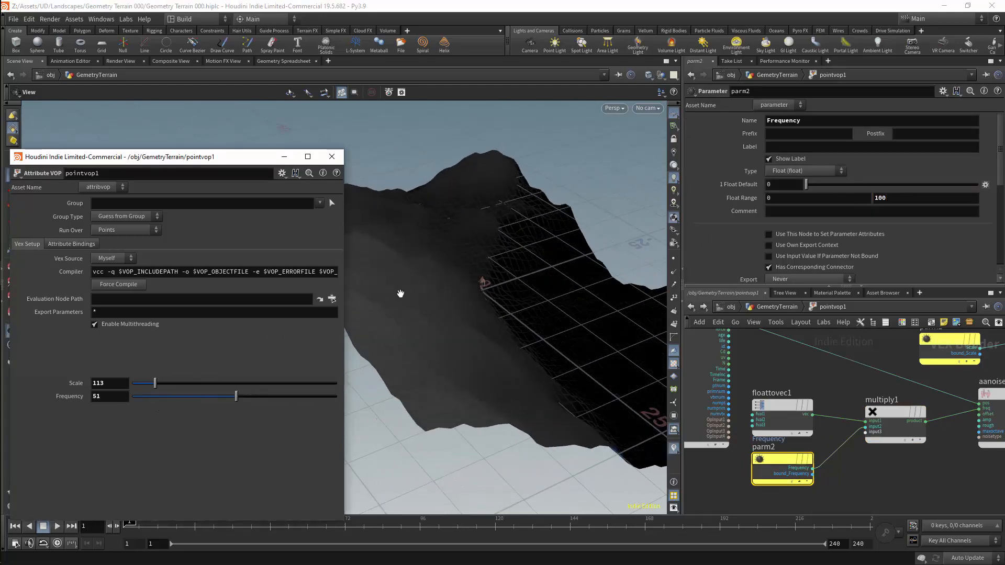
{"action": "left_click_drag", "start_coordinate": [550, 231], "coordinate": [498, 227]}
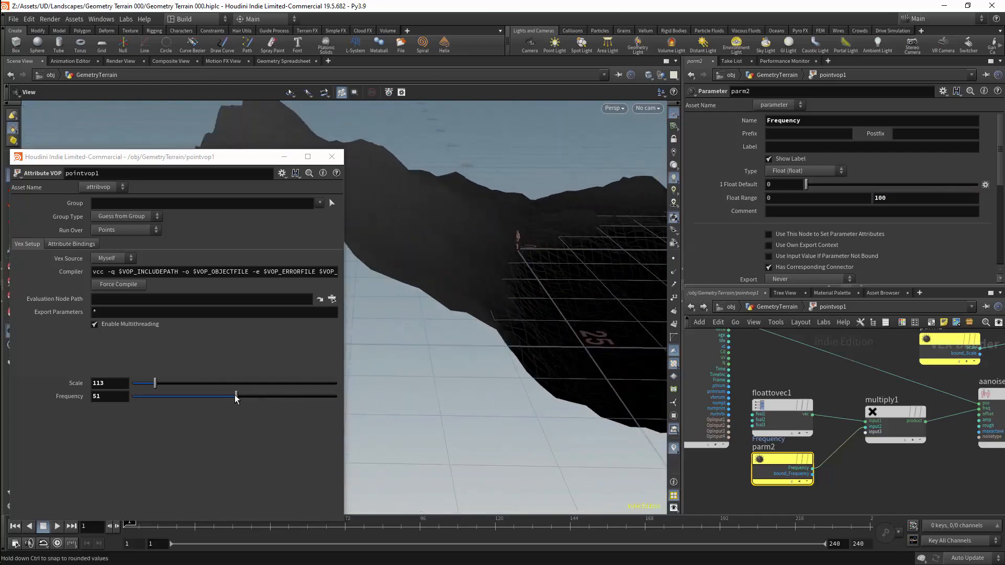
{"action": "left_click_drag", "start_coordinate": [236, 397], "coordinate": [135, 389]}
{"action": "scroll", "coordinate": [433, 233], "scroll_direction": "up", "scroll_amount": 5}
{"action": "left_click_drag", "start_coordinate": [433, 234], "coordinate": [365, 293]}
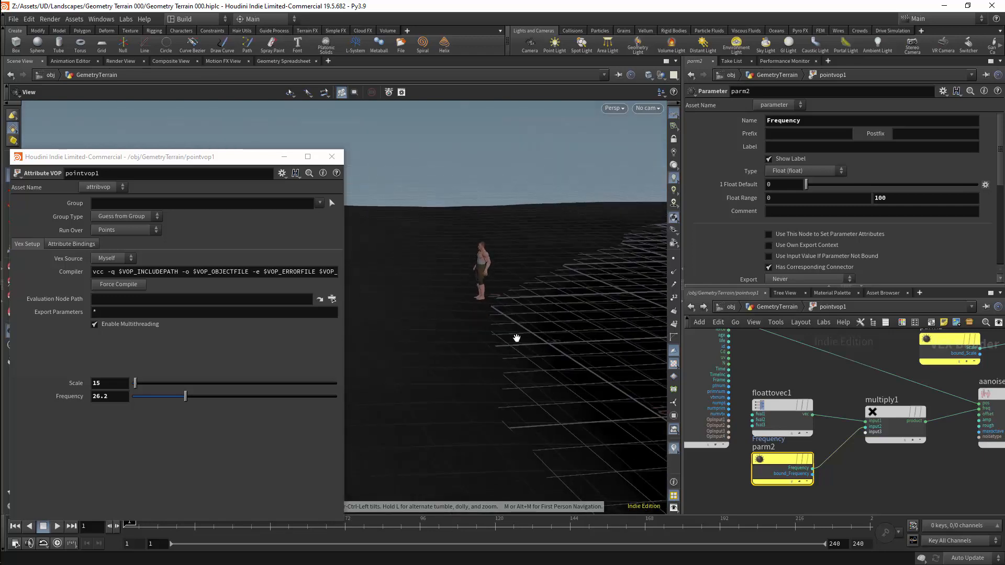
{"action": "left_click_drag", "start_coordinate": [587, 217], "coordinate": [556, 254]}
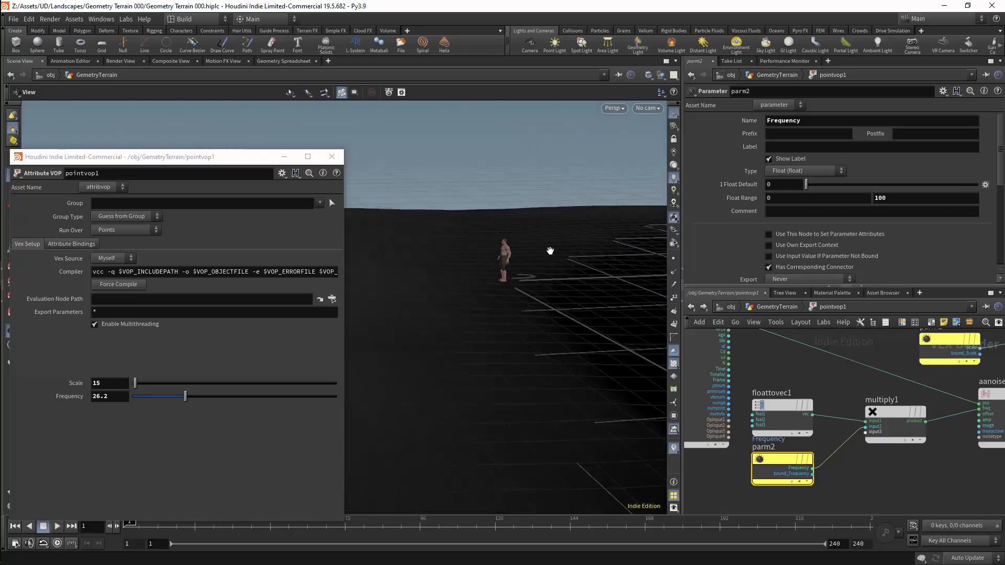
{"action": "key", "text": "ctrl+s"}
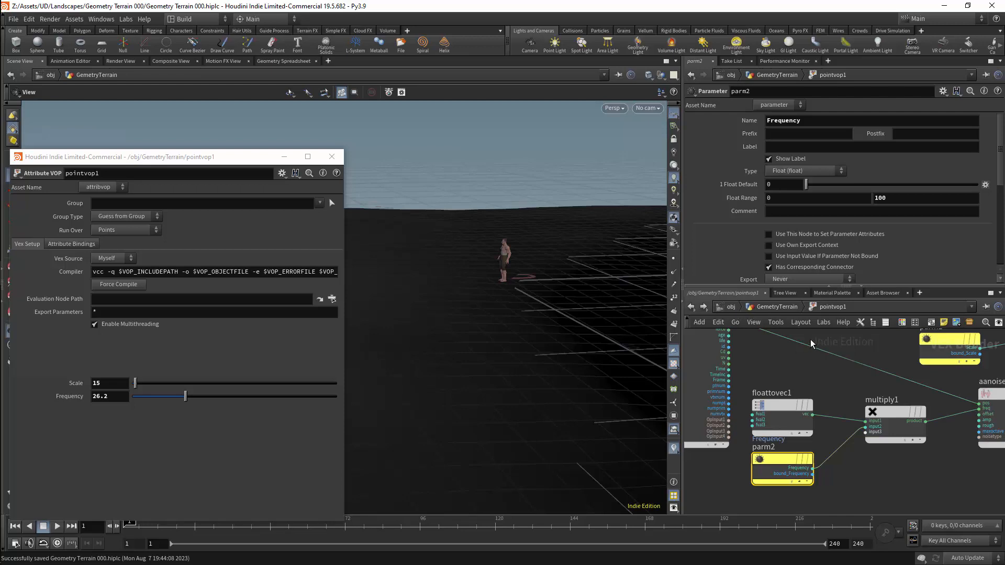
Step: Open the parameter settings in the GemetryTerrain asset's type properties and move the dialog clear of the node network
{"action": "left_click", "coordinate": [778, 308]}
{"action": "right_click", "coordinate": [780, 308]}
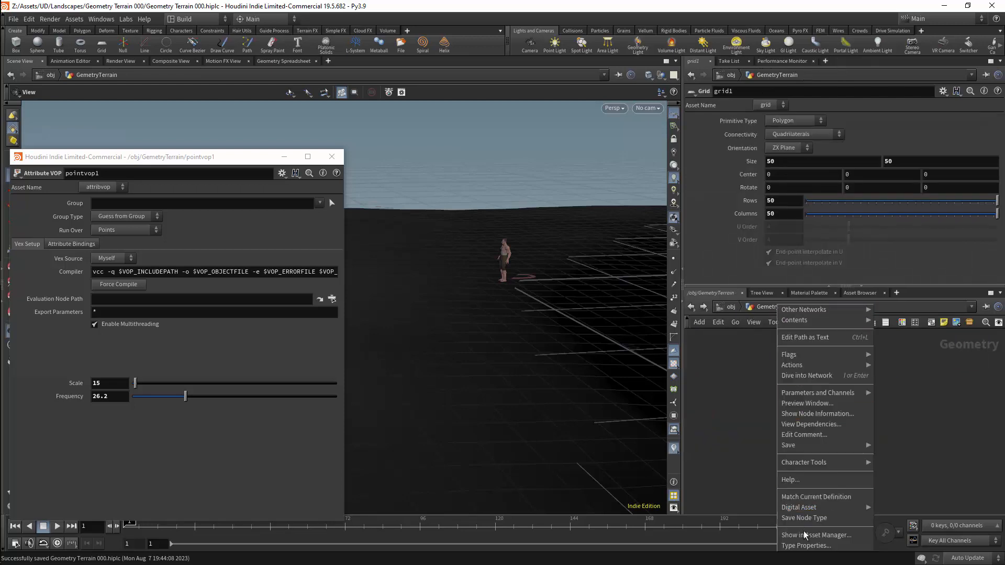
{"action": "left_click", "coordinate": [806, 539]}
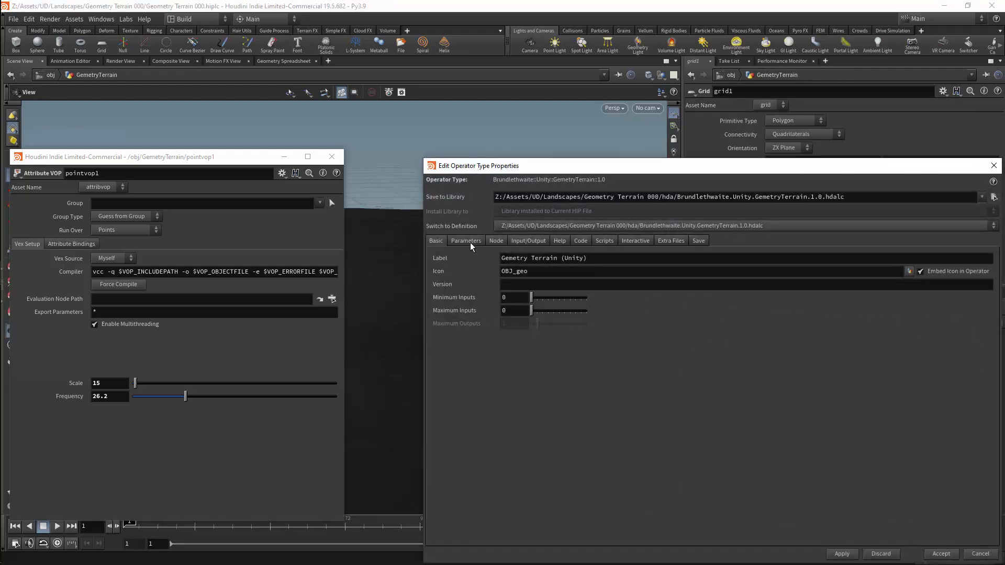
{"action": "left_click", "coordinate": [466, 240]}
{"action": "left_click_drag", "start_coordinate": [736, 168], "coordinate": [372, 95]}
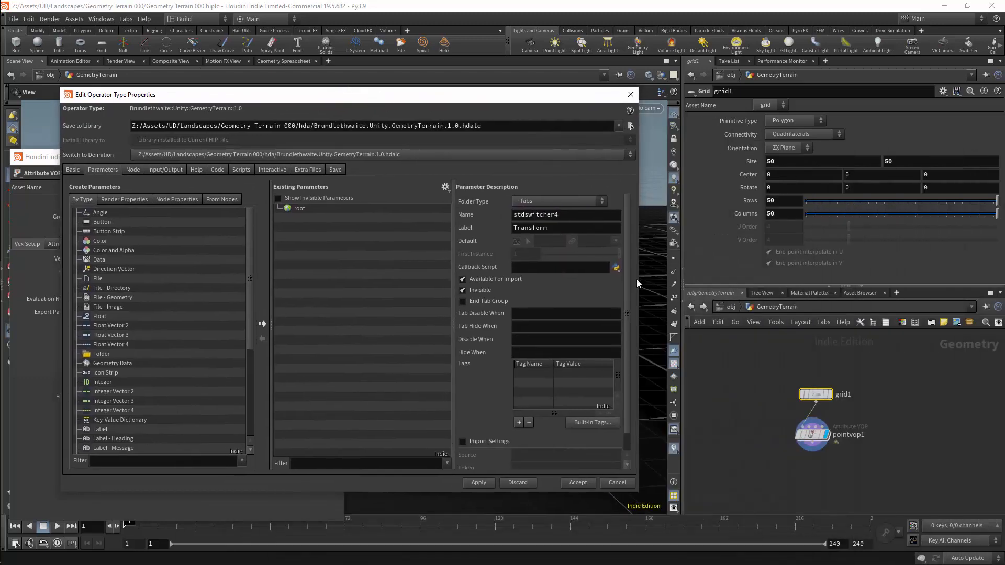
Step: Add an Output node below pointvop1 and connect it to the point VOP's output
{"action": "left_click", "coordinate": [763, 402]}
{"action": "key", "text": "Tab"}
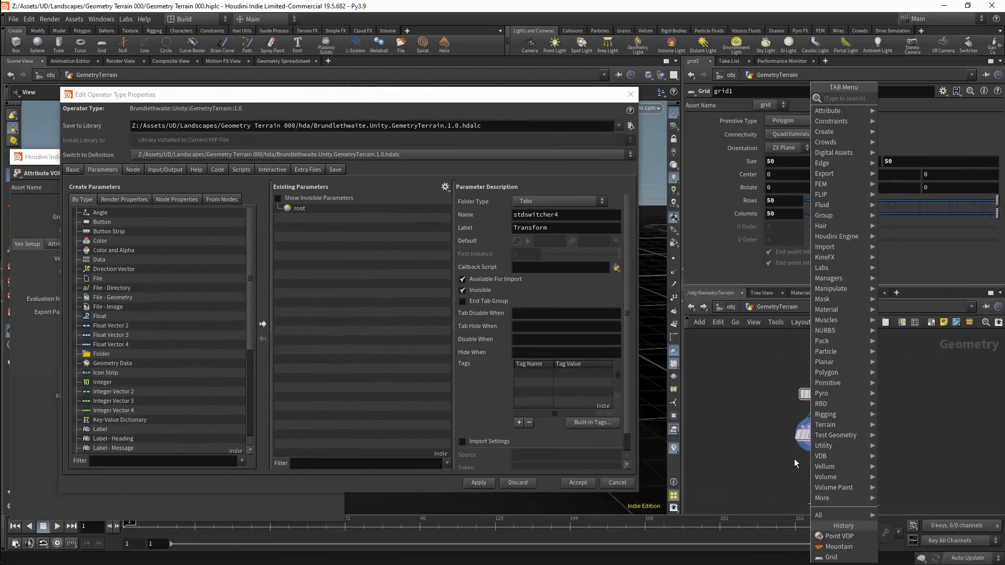
{"action": "type", "text": "out"}
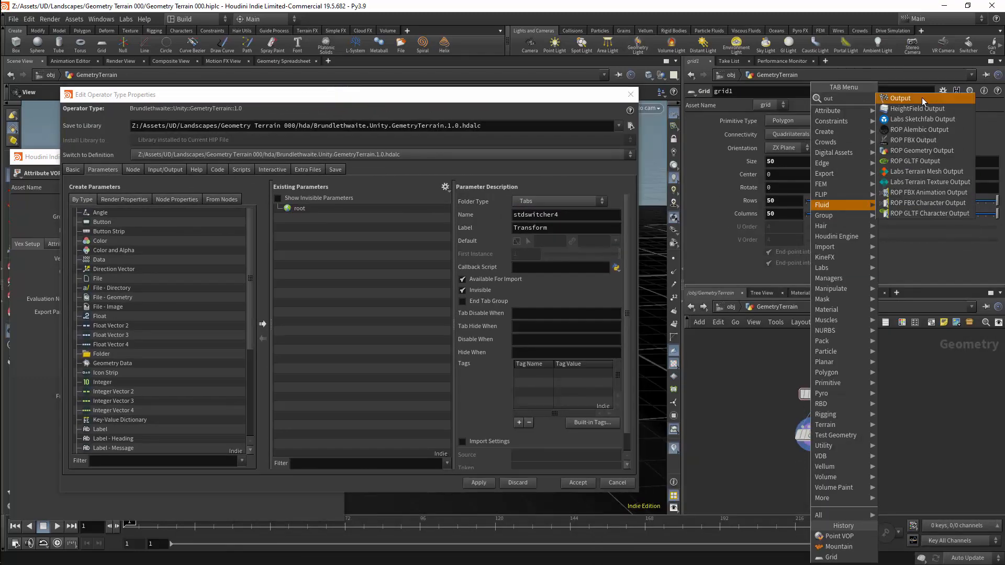
{"action": "left_click", "coordinate": [923, 99]}
{"action": "left_click", "coordinate": [820, 486]}
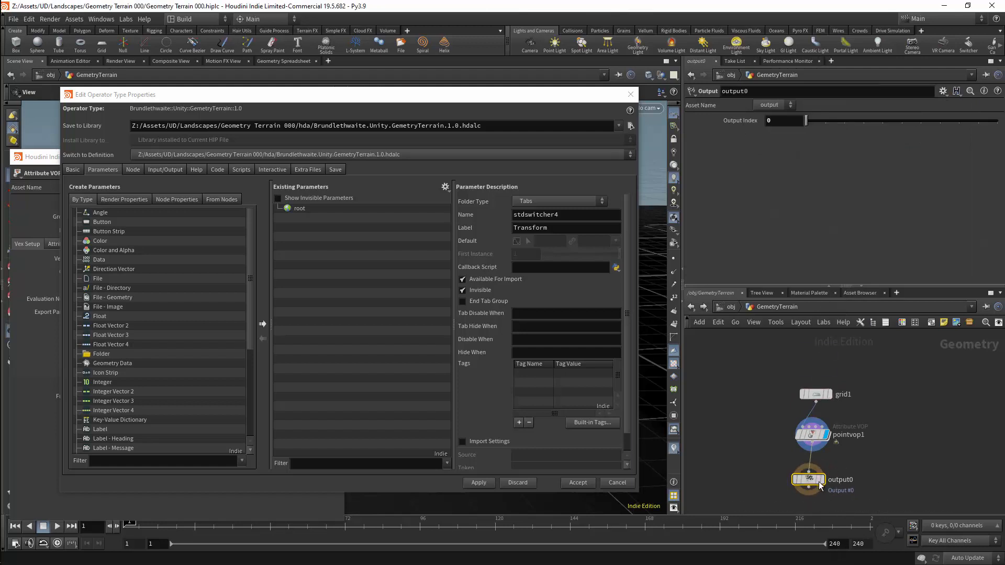
Step: Switch the display flag to grid1, check the asset's result at object level, and return inside GemetryTerrain
{"action": "mouse_move", "coordinate": [832, 440]}
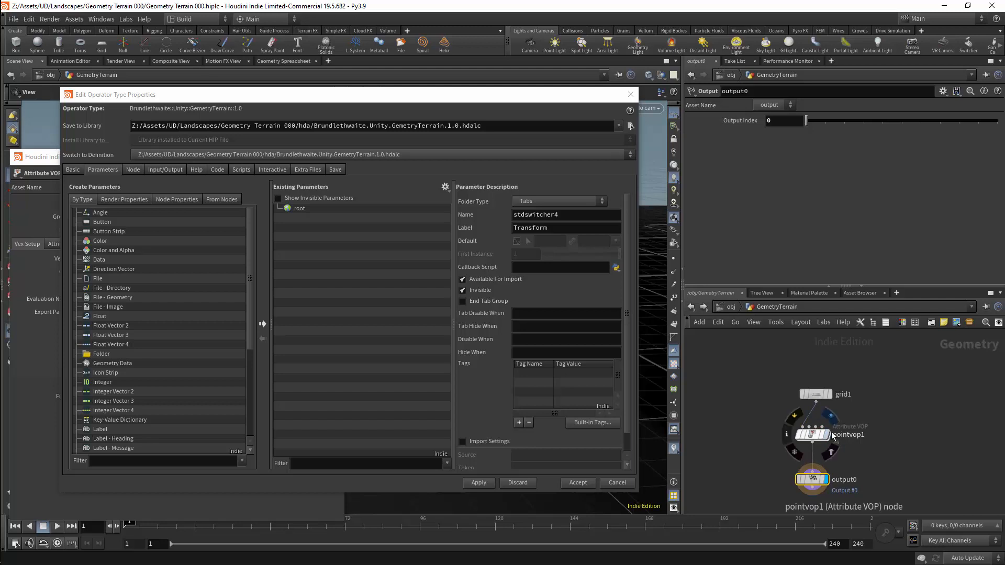
{"action": "mouse_move", "coordinate": [832, 399]}
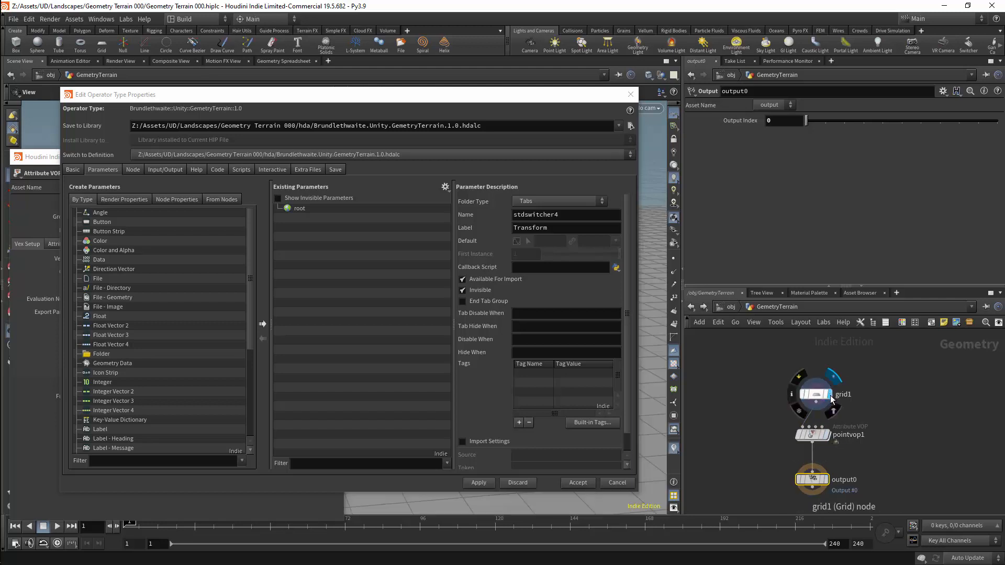
{"action": "left_click", "coordinate": [731, 307]}
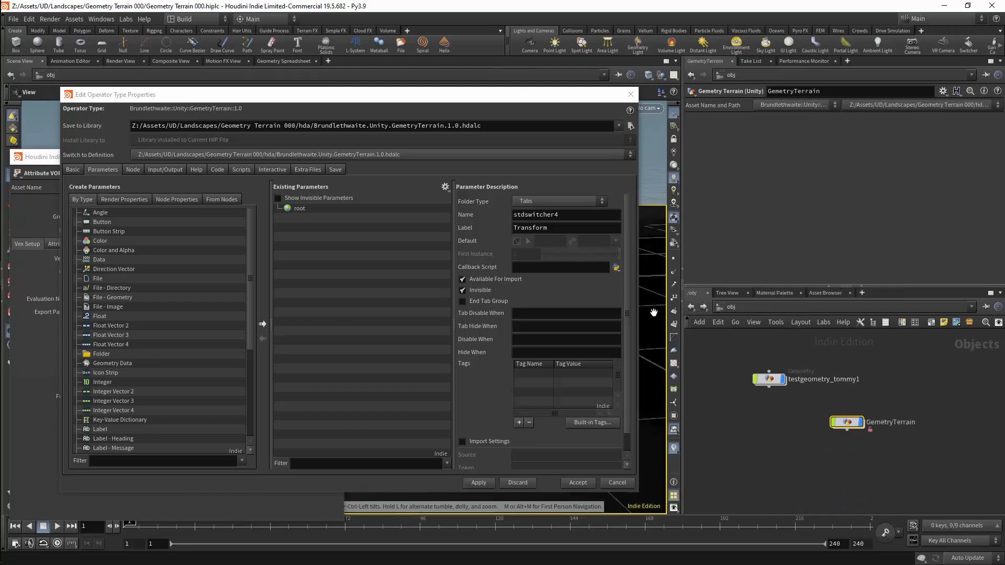
{"action": "double_click", "coordinate": [844, 421]}
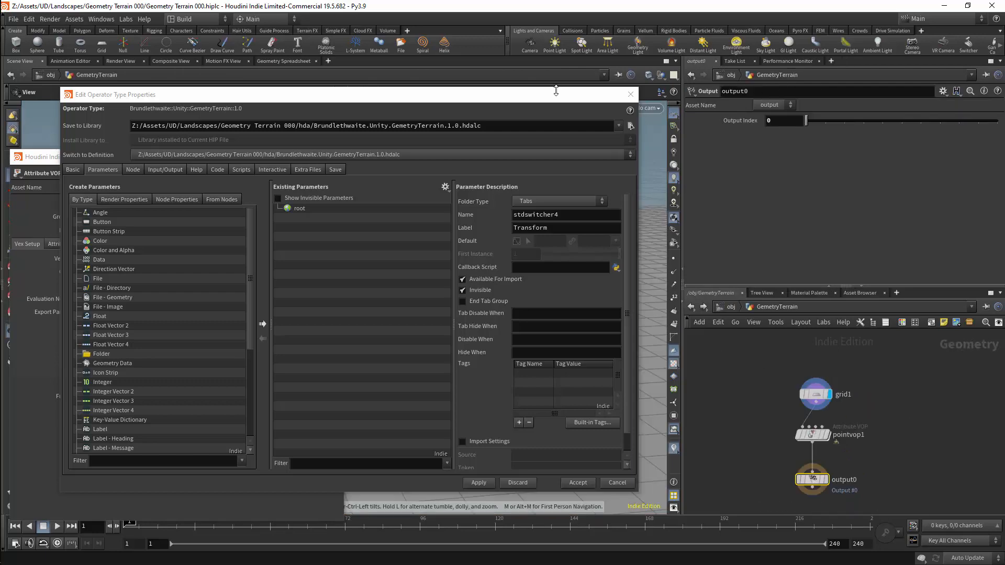
{"action": "mouse_move", "coordinate": [556, 91]}
{"action": "left_mouse_down"}
{"action": "mouse_move", "coordinate": [602, 206]}
{"action": "mouse_move", "coordinate": [572, 87]}
{"action": "left_mouse_up"}
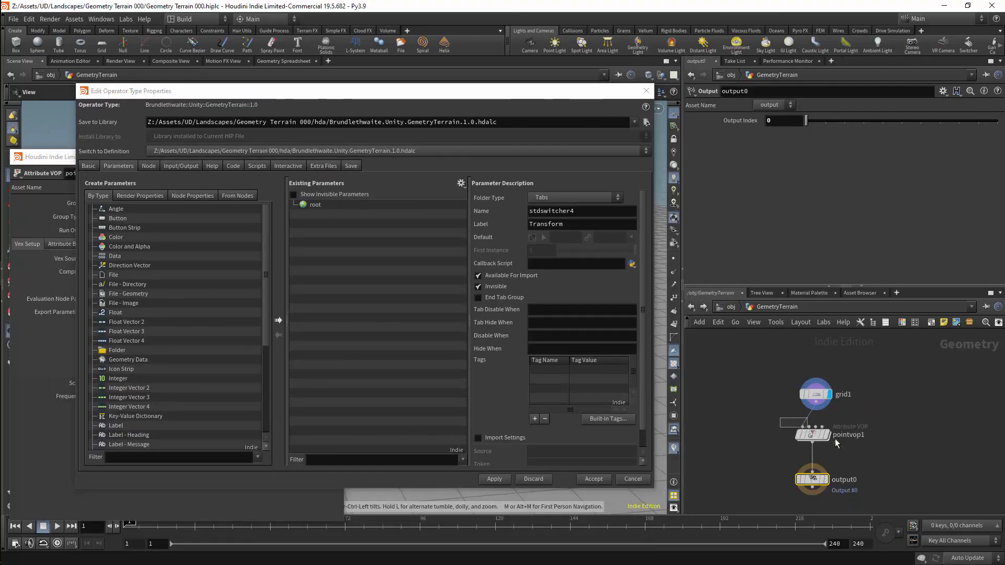
{"action": "left_click", "coordinate": [811, 434]}
{"action": "double_click", "coordinate": [812, 433]}
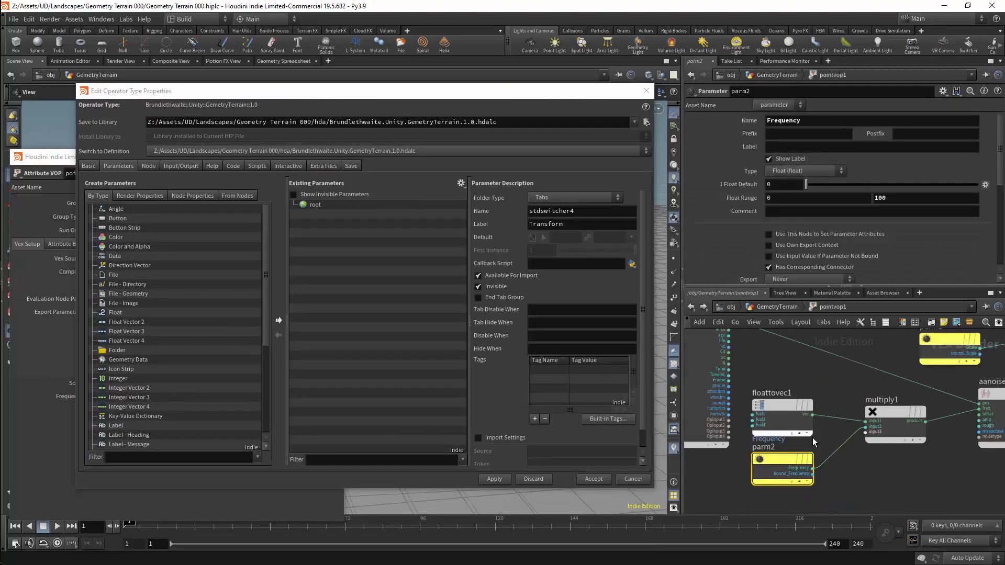
{"action": "left_click", "coordinate": [787, 312]}
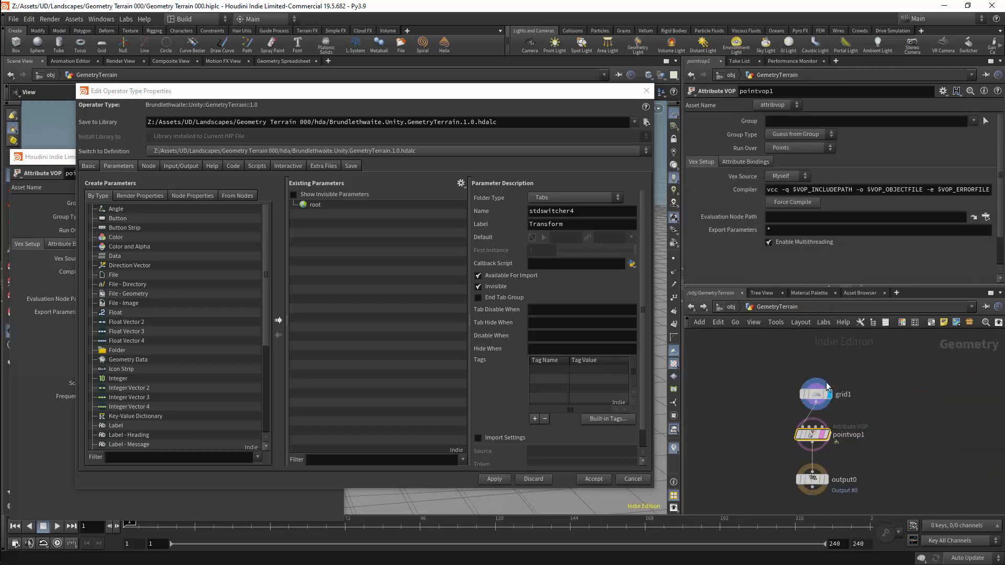
Step: Expose the Size, Rows and Columns parameters of grid1 on the digital asset's interface
{"action": "left_click", "coordinate": [810, 394]}
{"action": "left_click_drag", "start_coordinate": [749, 161], "coordinate": [343, 208]}
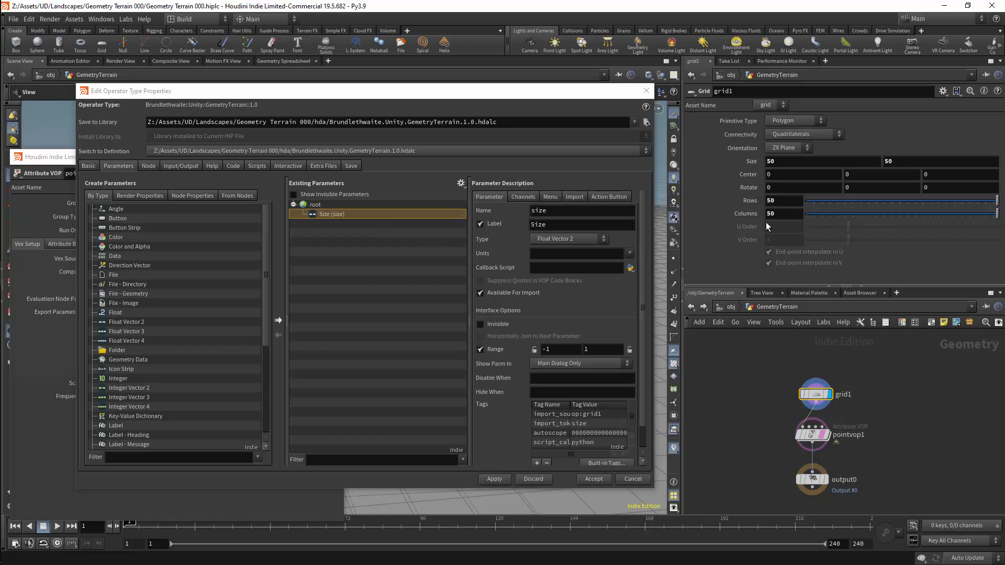
{"action": "left_click_drag", "start_coordinate": [750, 201], "coordinate": [370, 223]}
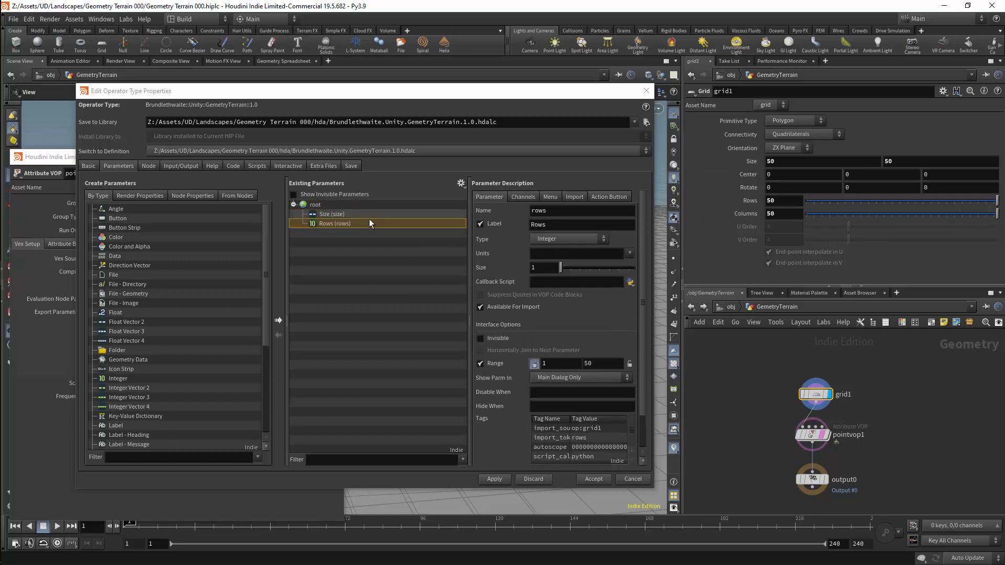
{"action": "left_click_drag", "start_coordinate": [750, 214], "coordinate": [341, 231]}
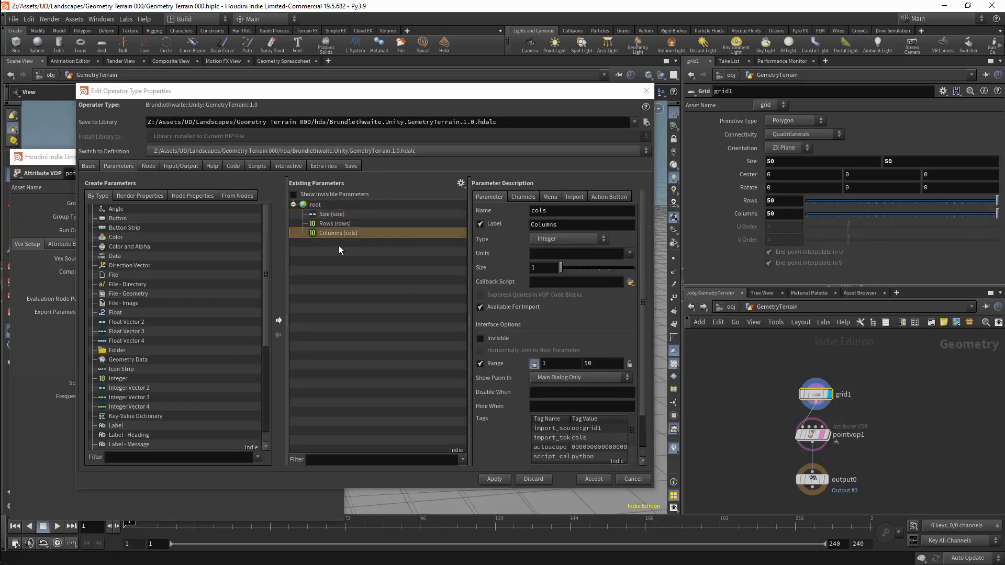
Step: Expose pointvop1's Scale and Frequency below Columns on the asset's interface, and close the floating pointvop1 parameter window
{"action": "left_click", "coordinate": [187, 498]}
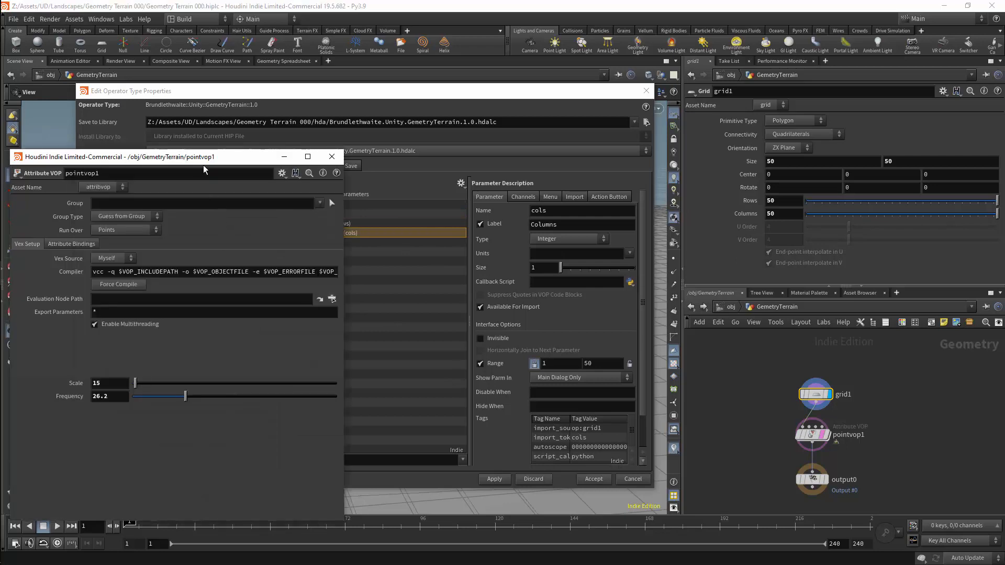
{"action": "left_click_drag", "start_coordinate": [203, 160], "coordinate": [659, 141]}
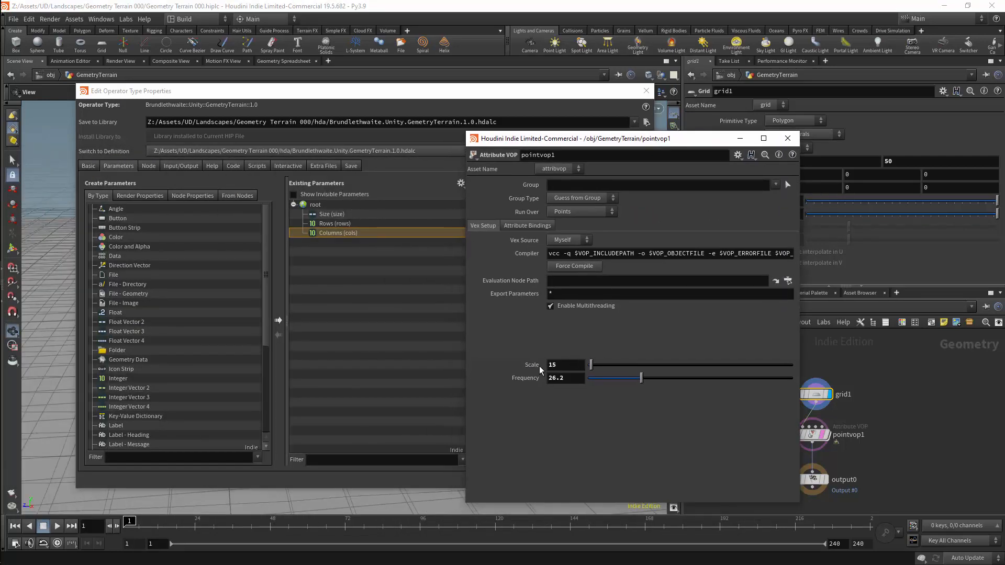
{"action": "left_click_drag", "start_coordinate": [537, 367], "coordinate": [333, 224]}
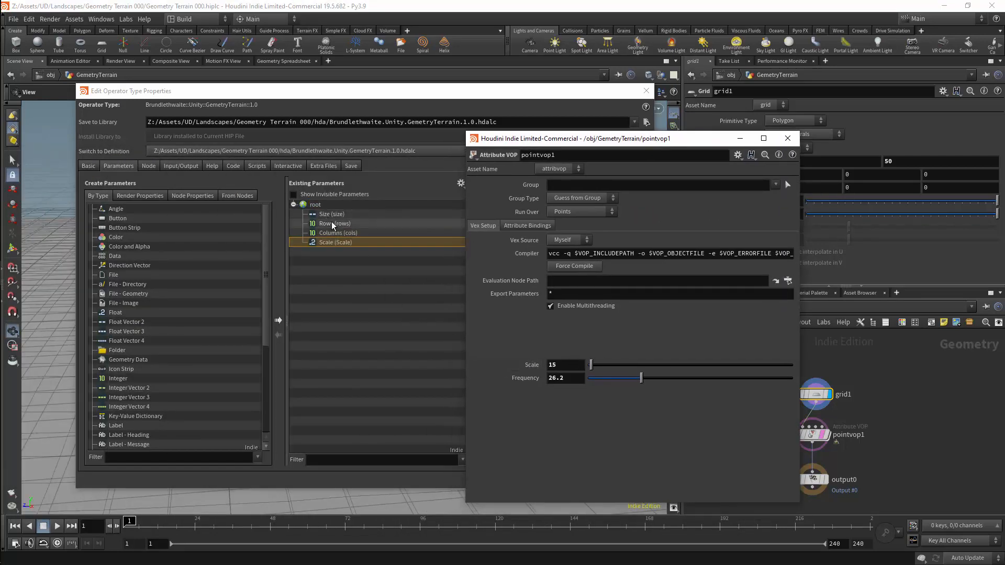
{"action": "left_click_drag", "start_coordinate": [525, 379], "coordinate": [319, 246]}
{"action": "left_click", "coordinate": [788, 139]}
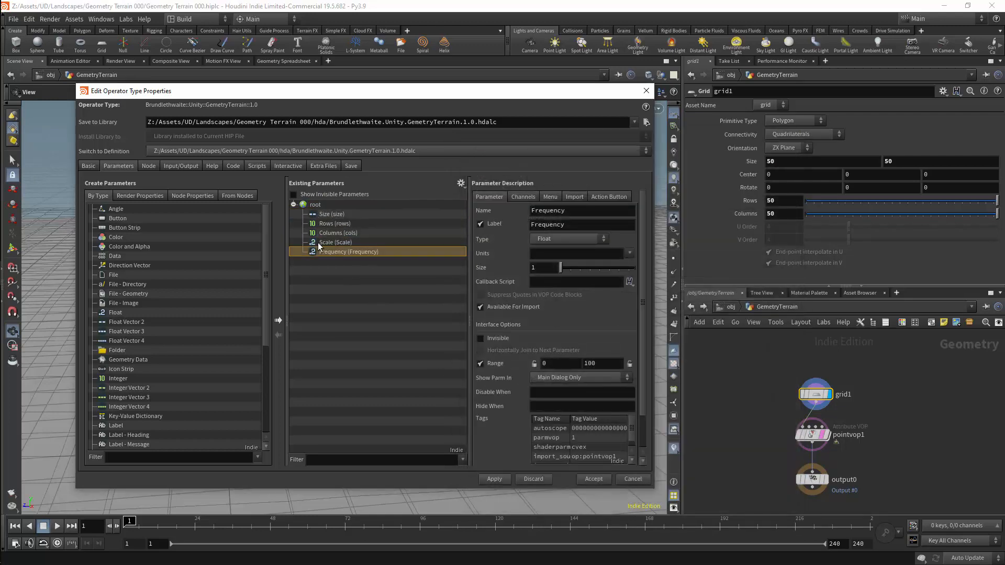
Step: Add one folder above the Size parameter and another folder between Columns and Scale
{"action": "left_click", "coordinate": [119, 351]}
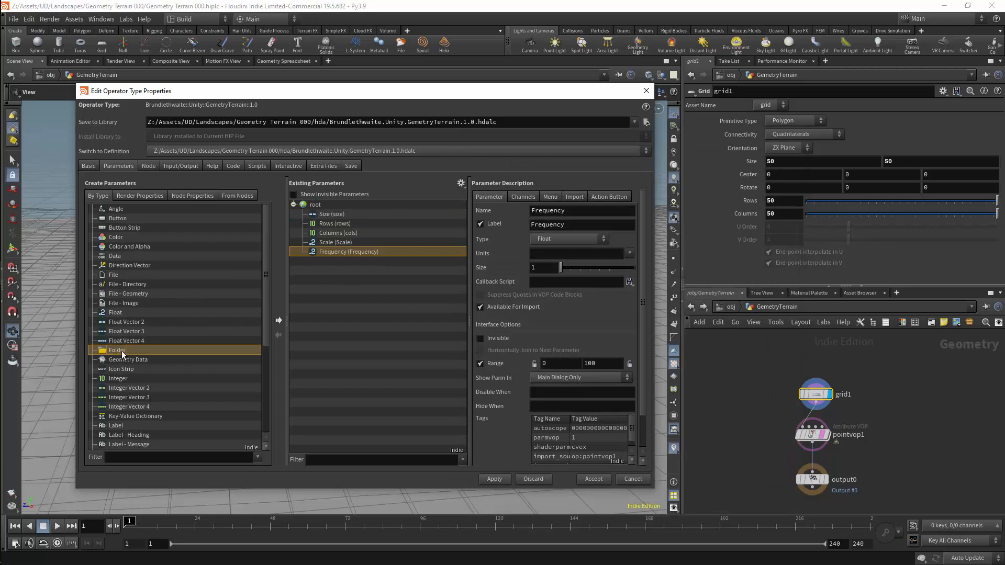
{"action": "left_click_drag", "start_coordinate": [123, 354], "coordinate": [319, 210]}
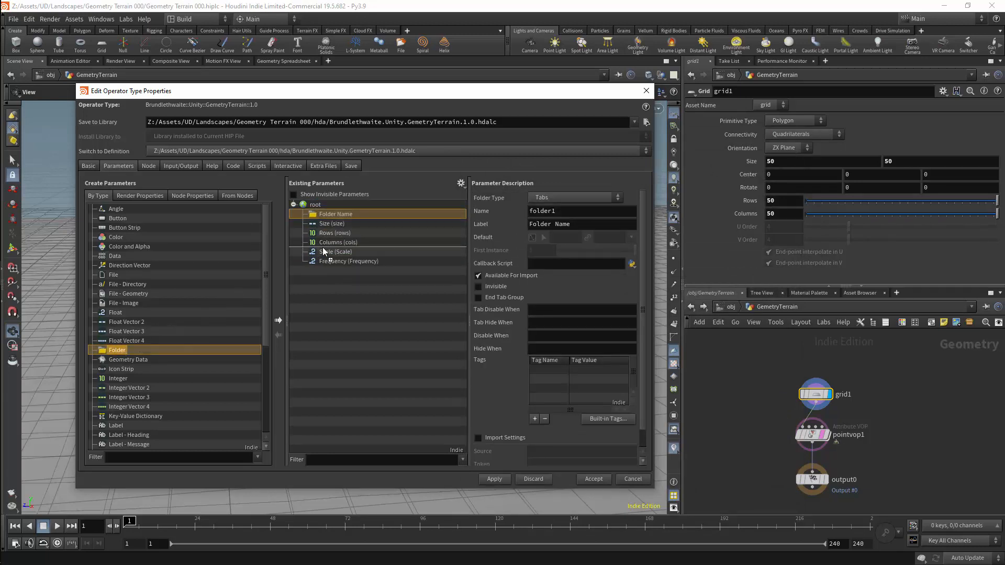
{"action": "left_click_drag", "start_coordinate": [323, 251], "coordinate": [324, 250]}
Step: Set the first folder's name and label to Grid and its folder type to Simple
{"action": "left_click", "coordinate": [335, 214]}
{"action": "left_click", "coordinate": [566, 211]}
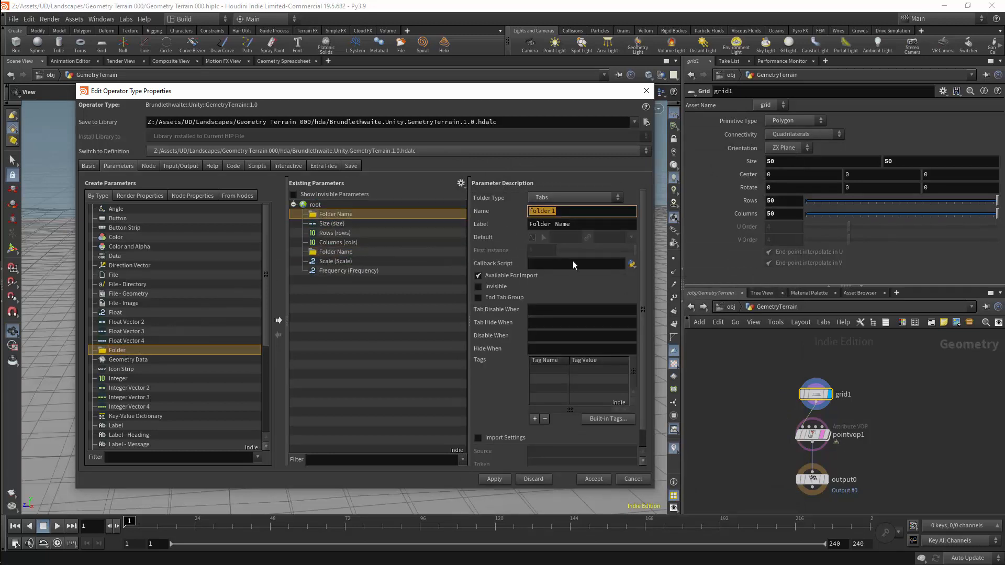
{"action": "type", "text": "Grid"}
{"action": "key", "text": "Return"}
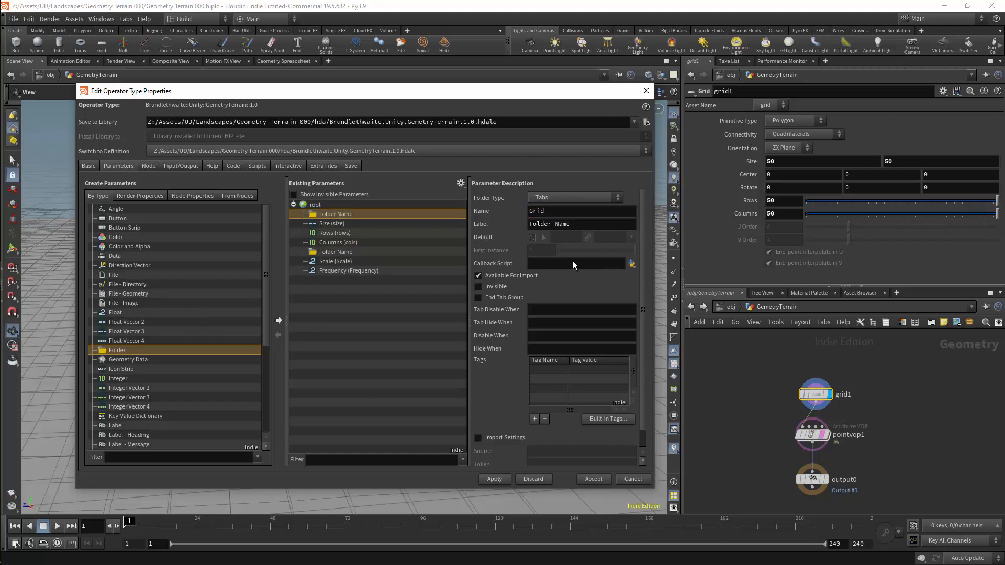
{"action": "left_click", "coordinate": [574, 197]}
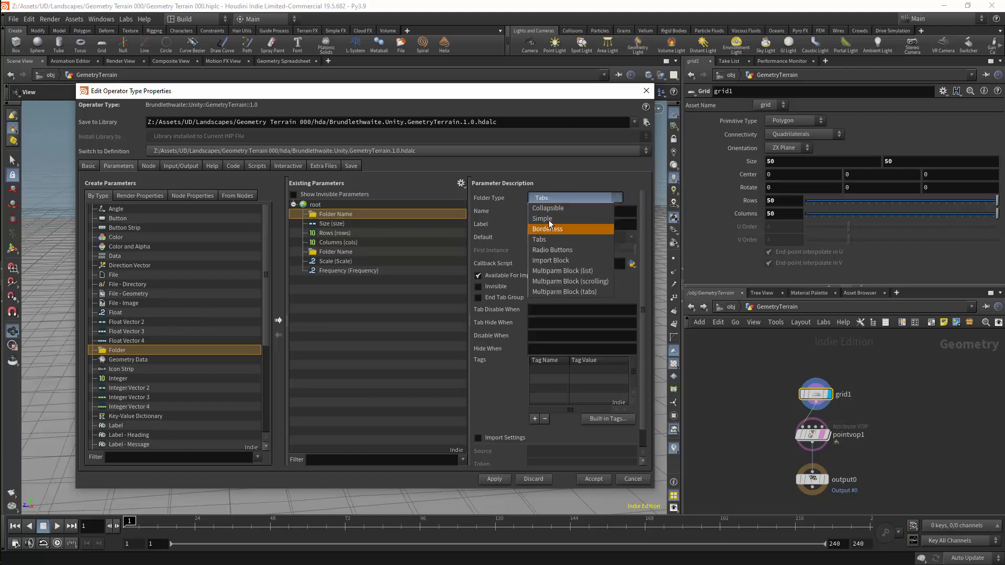
{"action": "left_click", "coordinate": [549, 219]}
{"action": "double_click", "coordinate": [566, 210]}
{"action": "left_click_drag", "start_coordinate": [537, 211], "coordinate": [536, 224]}
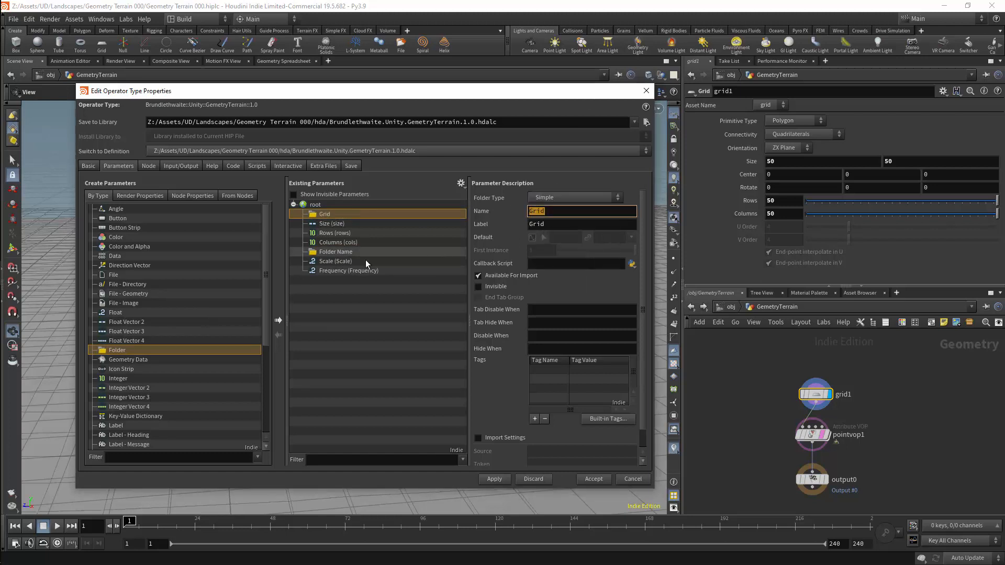
Step: Set the name of the second folder, between Columns and Scale, to Noise
{"action": "left_click", "coordinate": [340, 252]}
{"action": "double_click", "coordinate": [542, 211]}
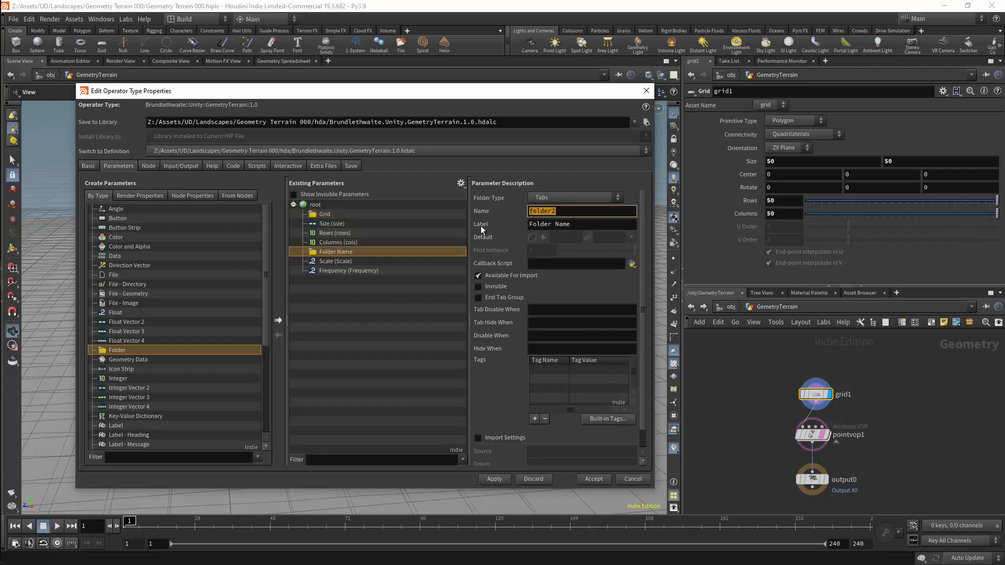
{"action": "type", "text": "Noise"}
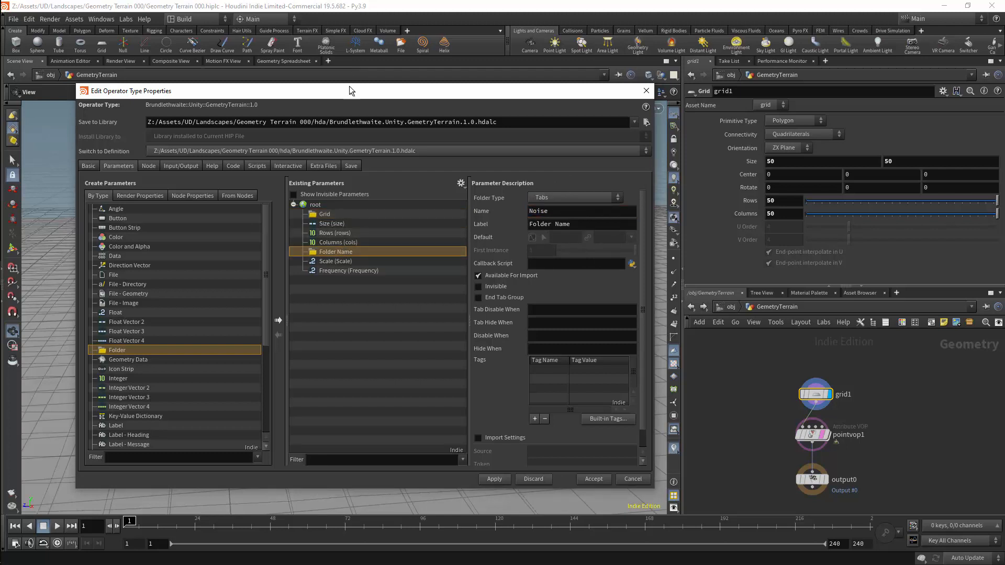
Step: Move Size, Rows and Columns into the Grid folder, and Scale and Frequency into the second folder
{"action": "left_click", "coordinate": [328, 224]}
{"action": "left_click", "coordinate": [336, 242], "text": "shift"}
{"action": "left_click_drag", "start_coordinate": [333, 225], "coordinate": [325, 214]}
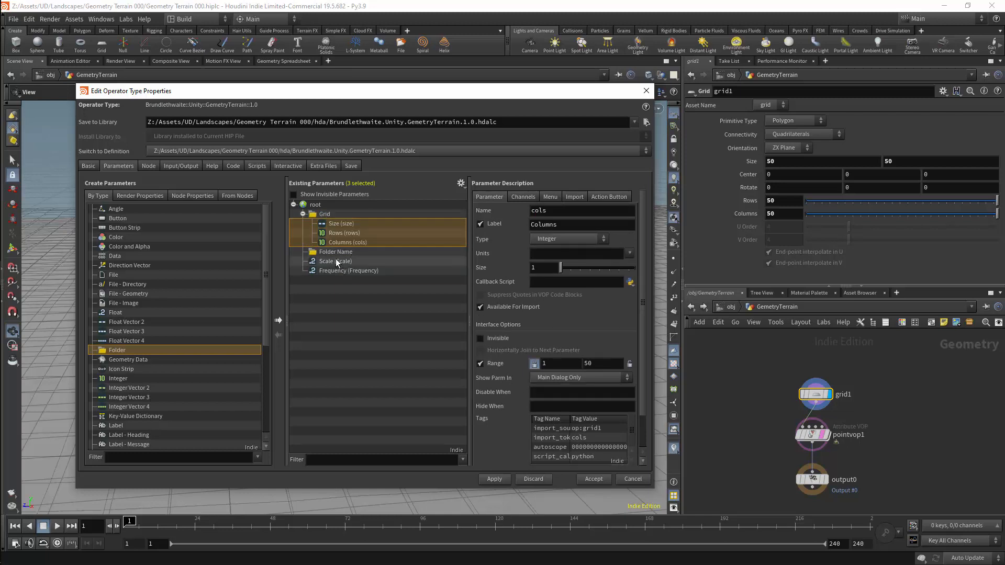
{"action": "left_click", "coordinate": [338, 261]}
{"action": "left_click", "coordinate": [340, 271], "text": "shift"}
{"action": "left_click_drag", "start_coordinate": [339, 262], "coordinate": [339, 253]}
Step: Set the default value of Scale to 50 and of Frequency to 10, and check the Size and Columns defaults
{"action": "left_click", "coordinate": [345, 262]}
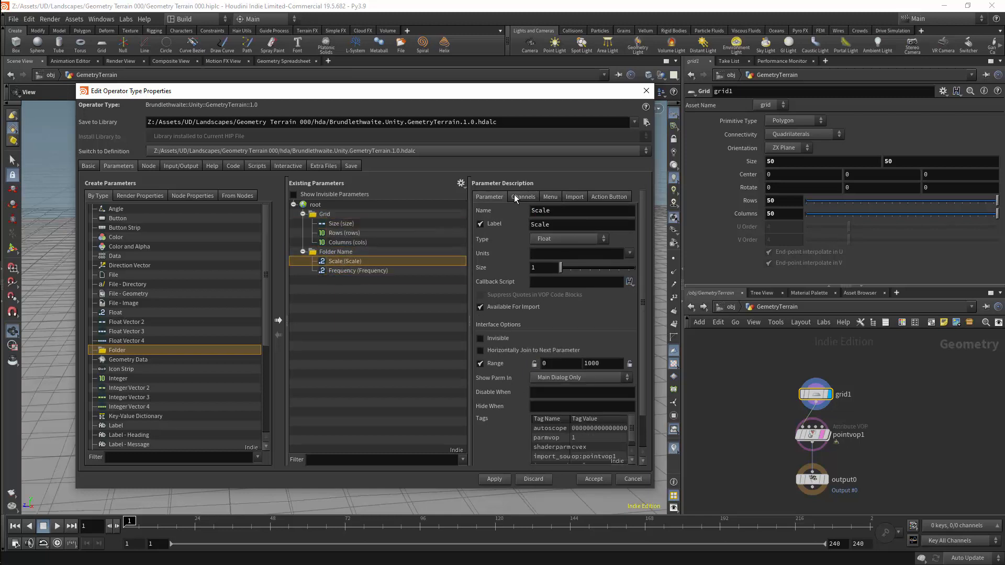
{"action": "scroll", "coordinate": [541, 234], "scroll_direction": "down", "scroll_amount": 3}
{"action": "double_click", "coordinate": [549, 248]}
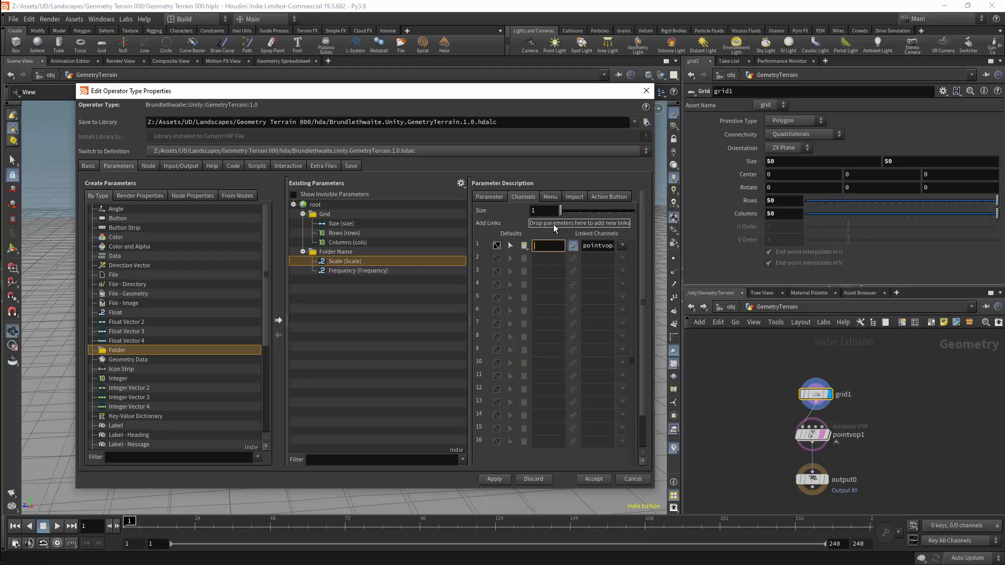
{"action": "type", "text": "50"}
{"action": "key", "text": "Return"}
{"action": "left_click", "coordinate": [366, 271]}
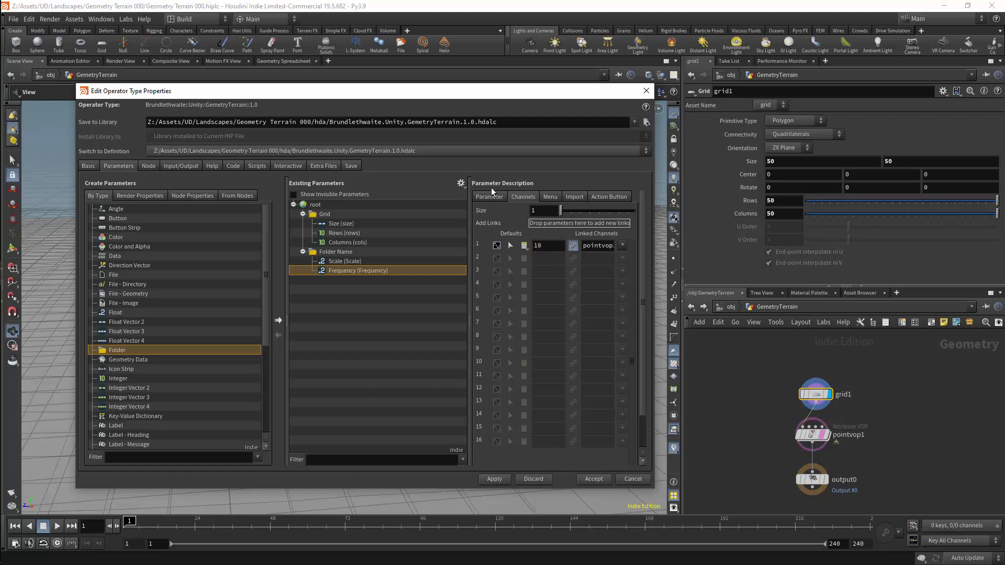
{"action": "left_click", "coordinate": [341, 224]}
{"action": "left_click", "coordinate": [354, 241]}
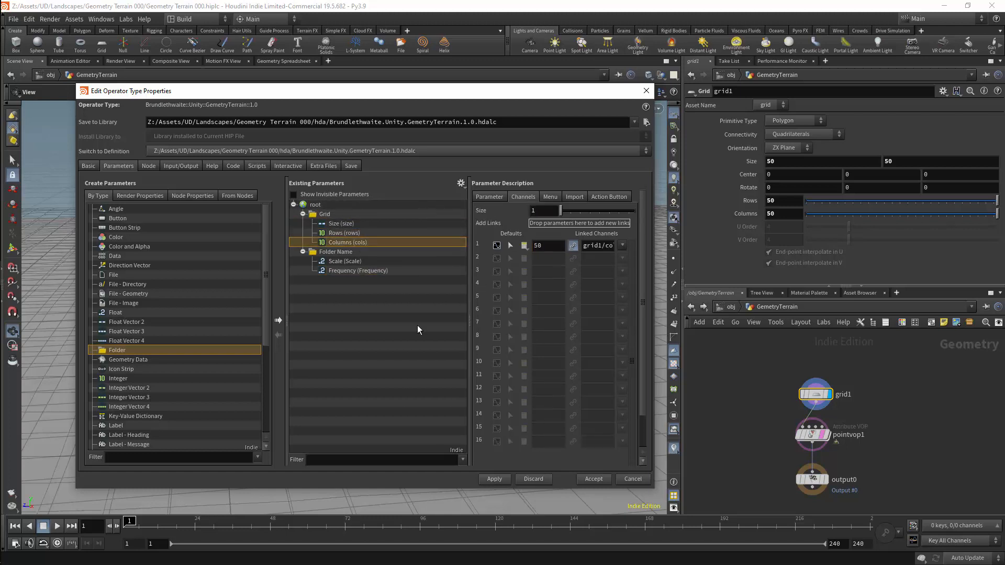
Step: Reopen the asset's type properties, set its icon to SOP_heightfield and apply the change
{"action": "right_click", "coordinate": [776, 310]}
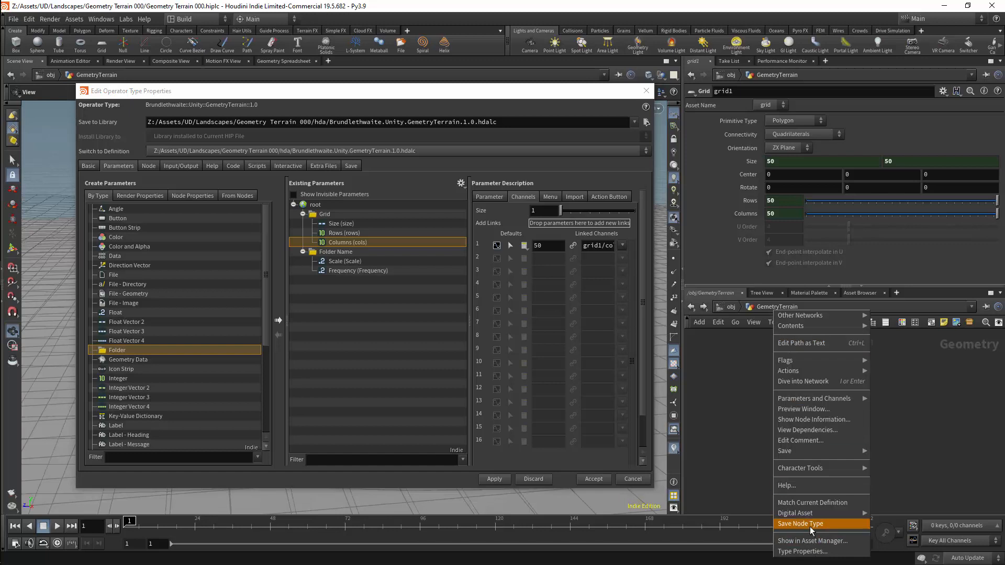
{"action": "left_click", "coordinate": [802, 552]}
{"action": "left_click", "coordinate": [100, 166]}
{"action": "left_click", "coordinate": [231, 185]}
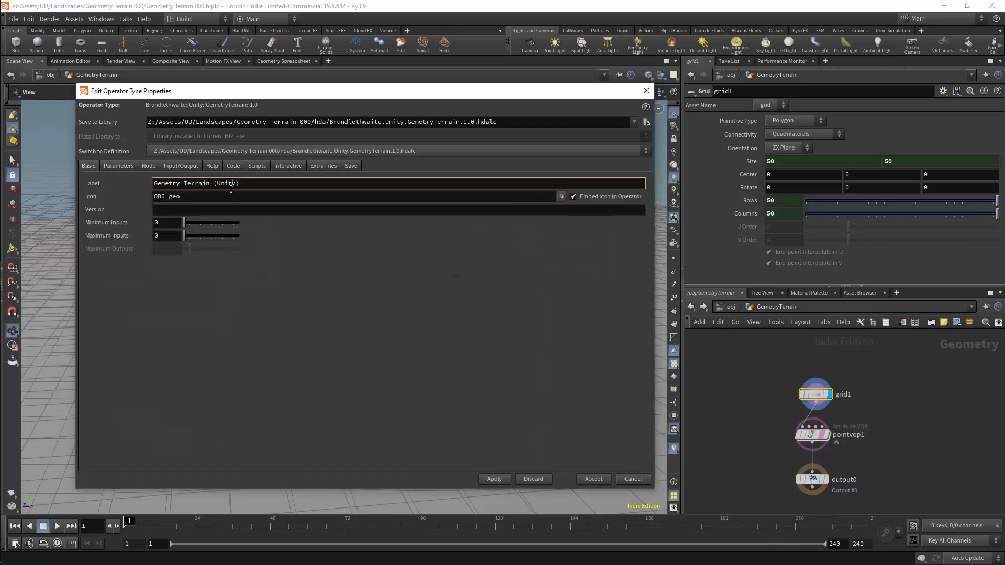
{"action": "double_click", "coordinate": [170, 198]}
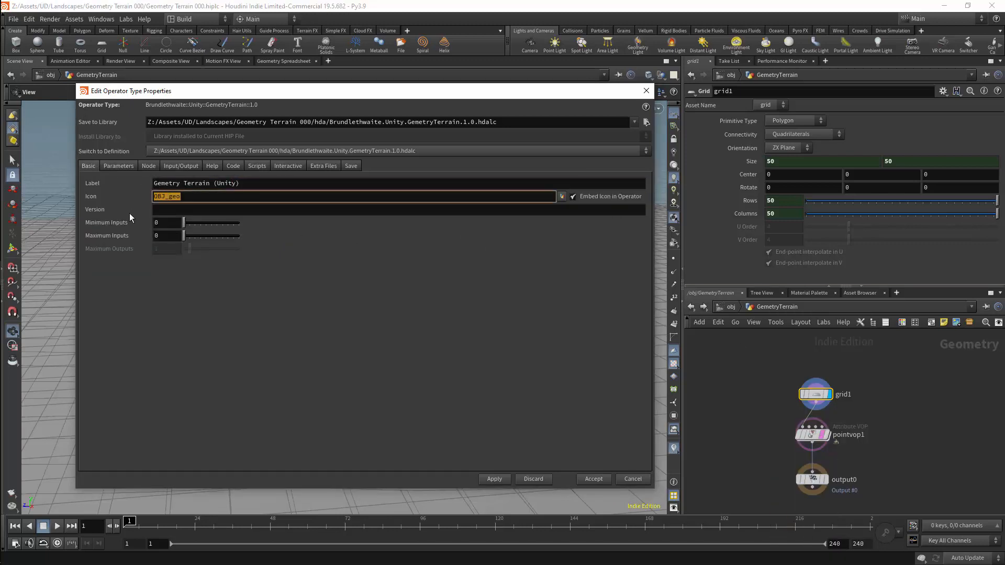
{"action": "type", "text": "SOP_heightfield"}
{"action": "key", "text": "Return"}
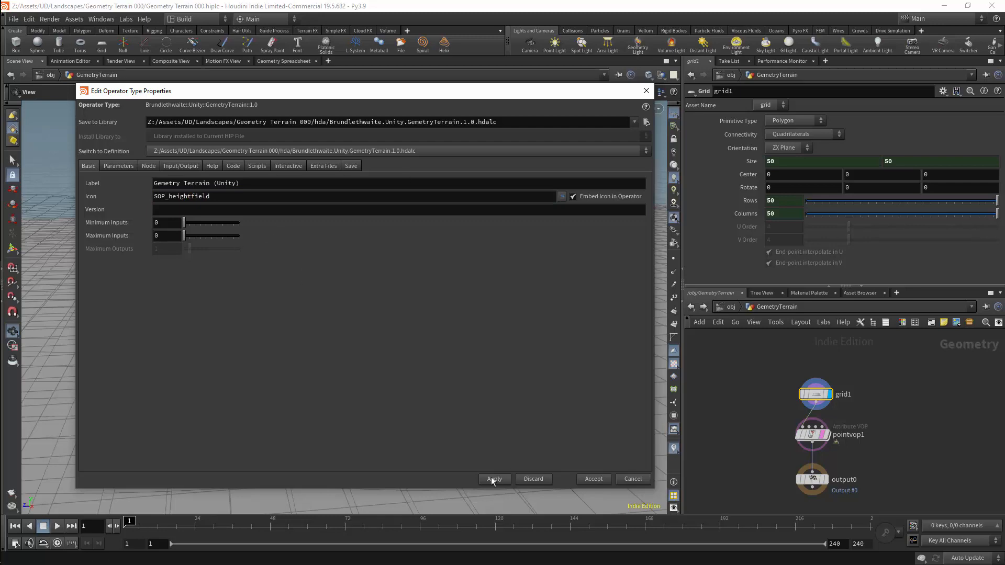
Step: Close the type properties and show the GemetryTerrain asset in the Asset Manager
{"action": "left_click", "coordinate": [646, 91]}
{"action": "right_click", "coordinate": [768, 307]}
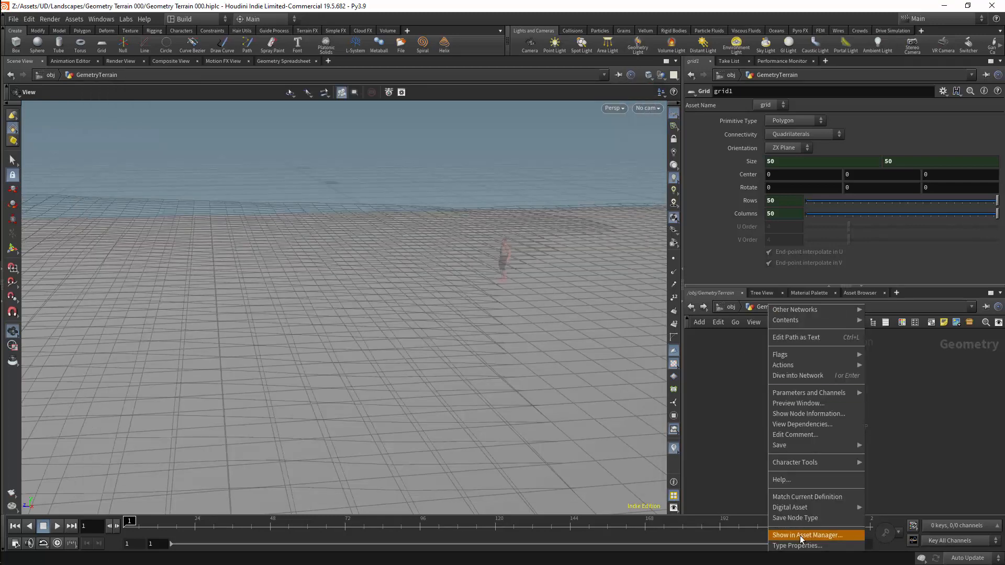
{"action": "left_click", "coordinate": [801, 536]}
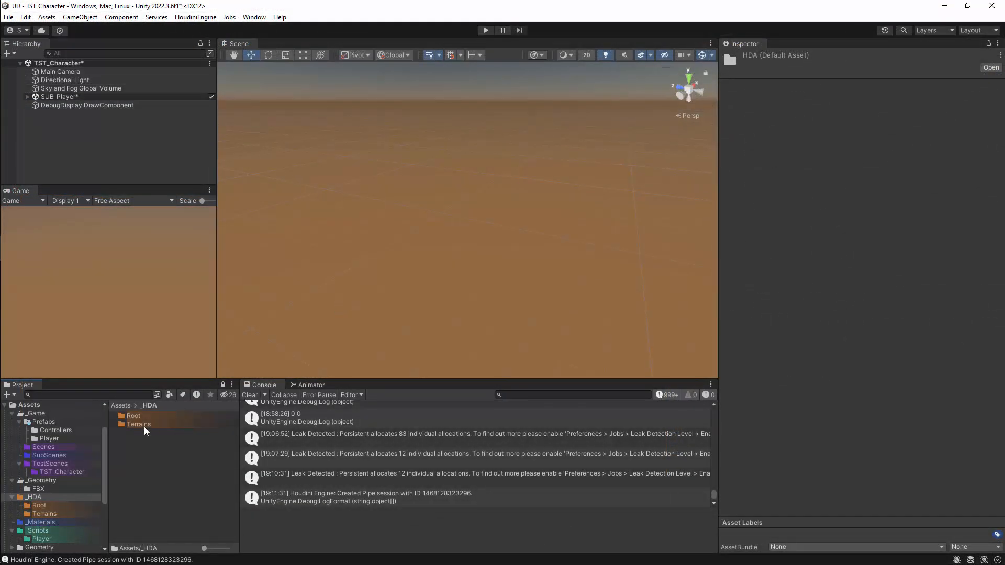
Step: Switch to Unity and place the GemetryTerrain digital asset from the _HDA/Terrains folder in the scene
{"action": "left_click", "coordinate": [146, 430]}
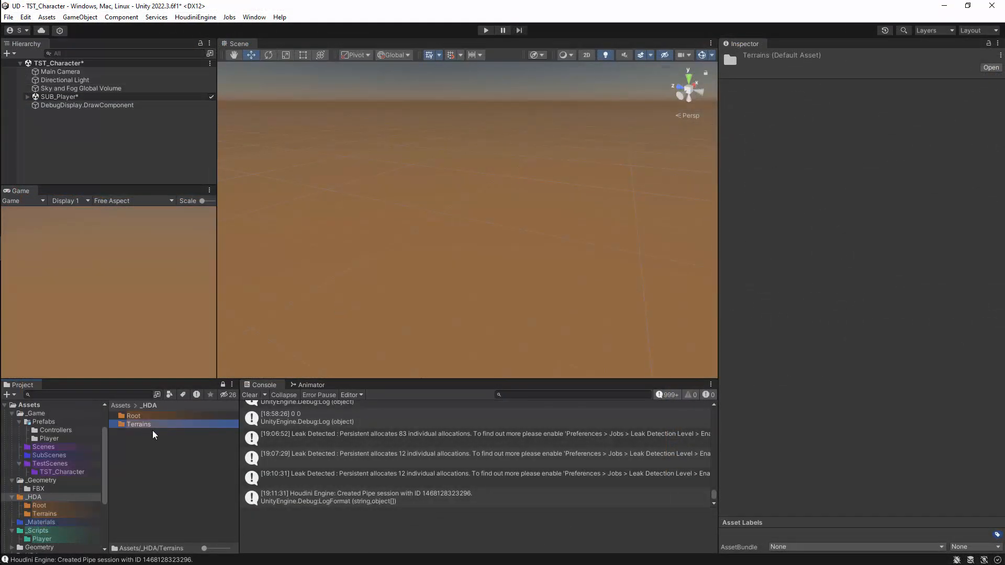
{"action": "double_click", "coordinate": [149, 430]}
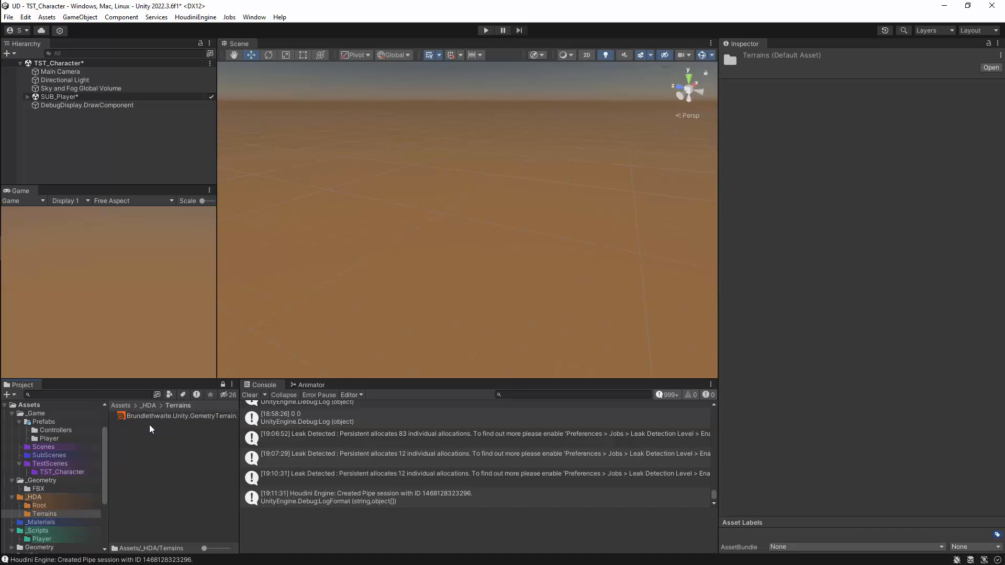
{"action": "left_click_drag", "start_coordinate": [157, 416], "coordinate": [495, 233]}
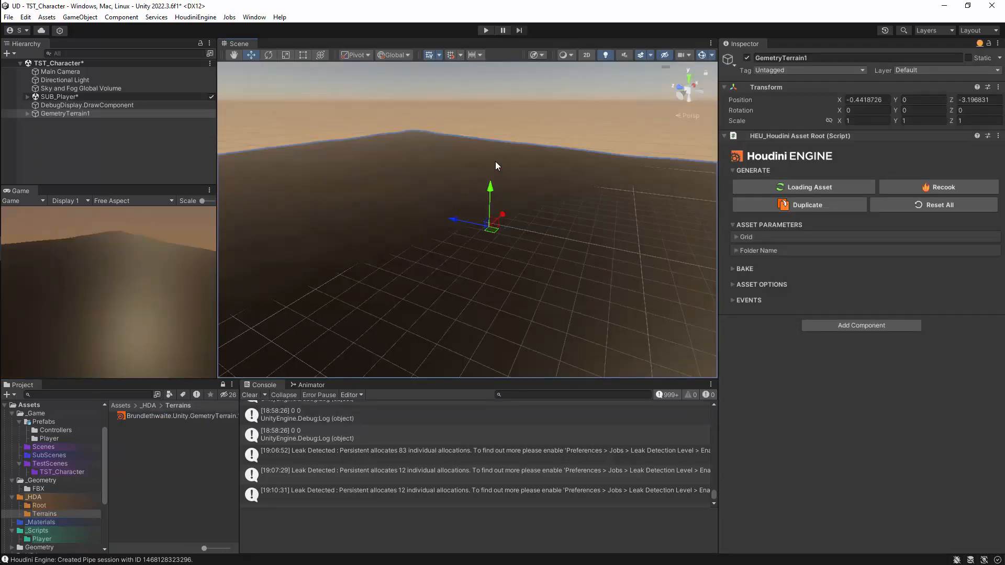
{"action": "left_click_drag", "start_coordinate": [372, 251], "coordinate": [449, 172], "text": "alt"}
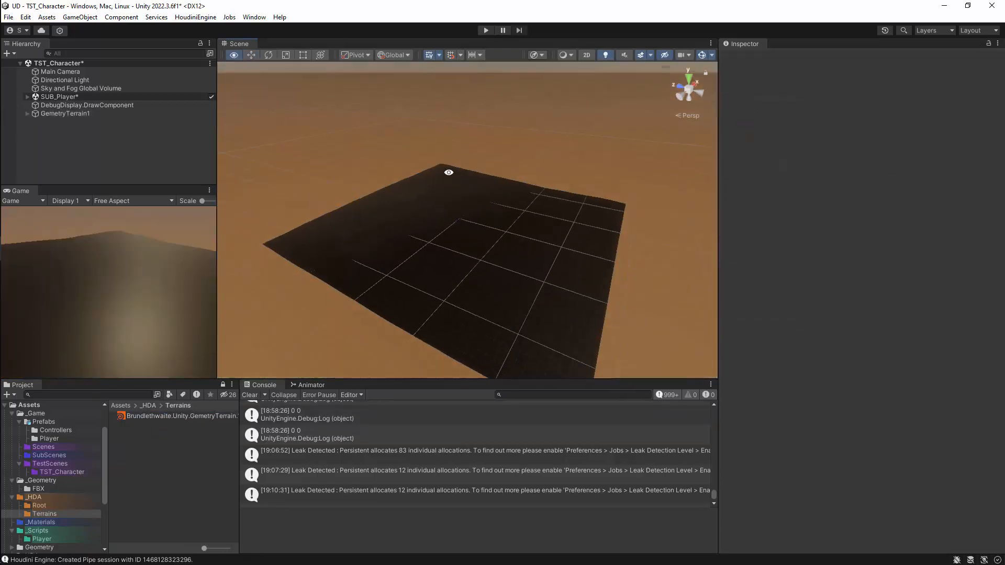
Step: Run the scene to view the player character on the terrain, and stop play mode
{"action": "left_click", "coordinate": [486, 29]}
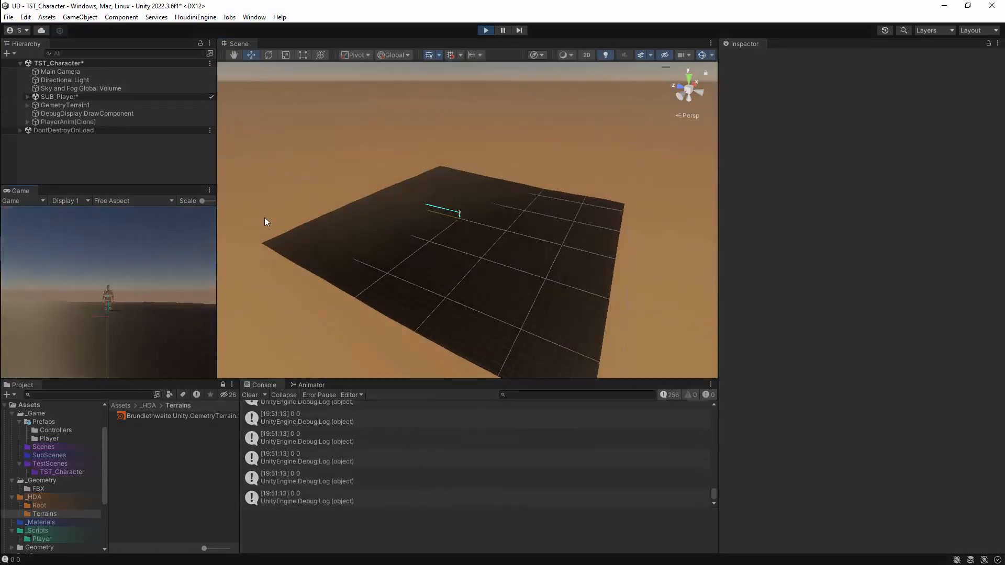
{"action": "scroll", "coordinate": [469, 184], "scroll_direction": "up", "scroll_amount": 5}
{"action": "left_click", "coordinate": [486, 30]}
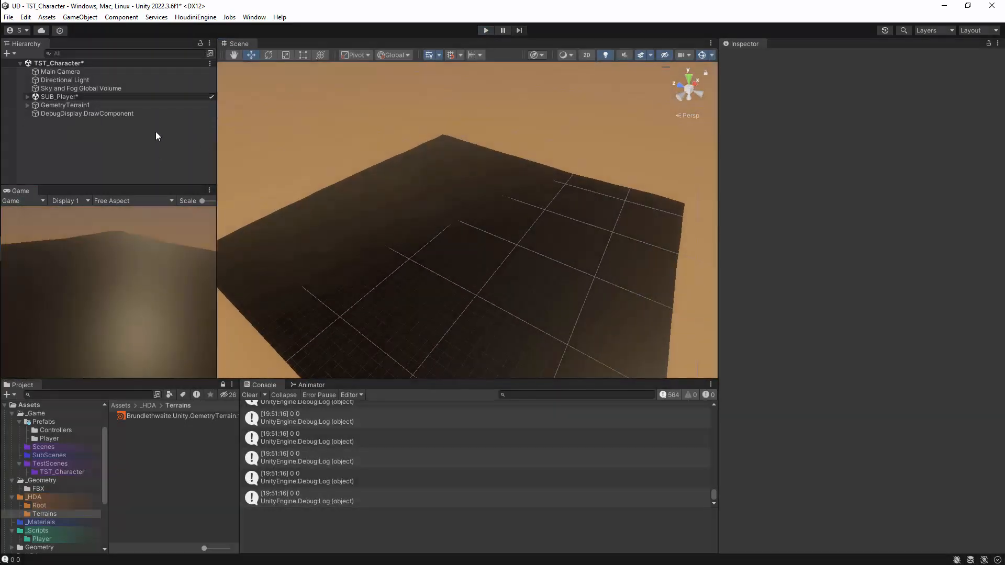
Step: Show the GemetryTerrain1 object's asset parameters and raise Scale to about 176.5 and Frequency to about 96.8
{"action": "left_click", "coordinate": [108, 113]}
{"action": "left_click", "coordinate": [111, 105]}
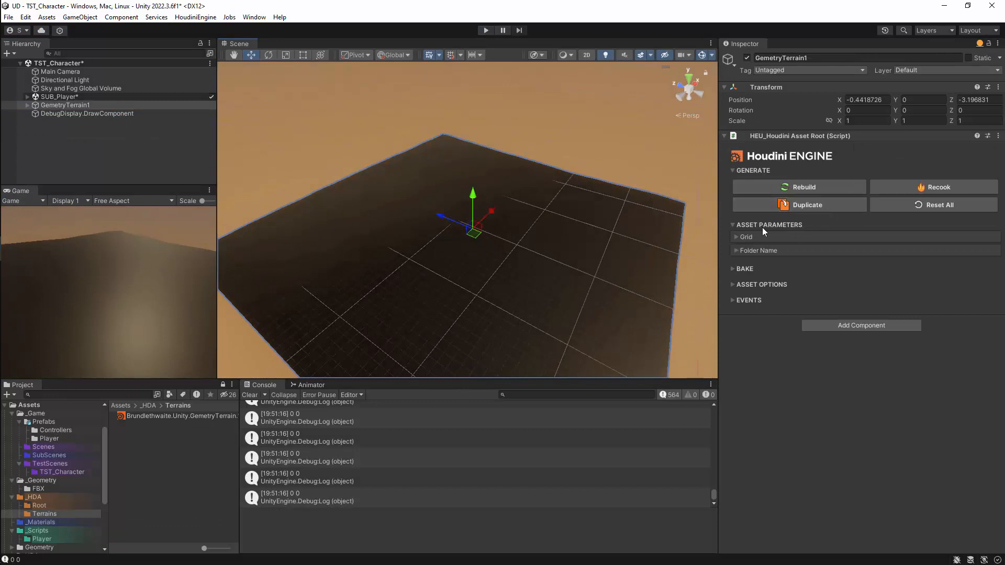
{"action": "left_click", "coordinate": [736, 238]}
{"action": "left_click", "coordinate": [797, 286]}
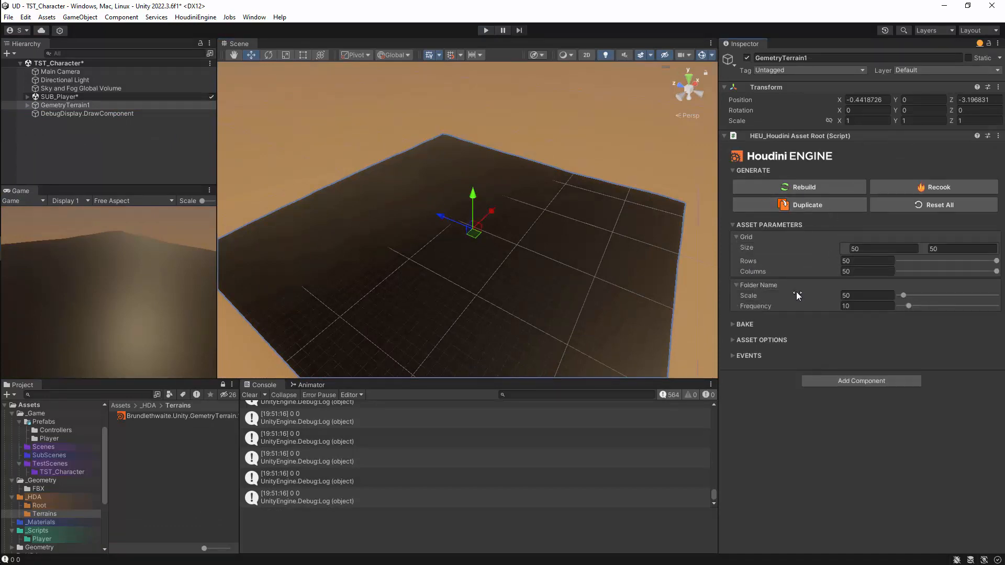
{"action": "left_click_drag", "start_coordinate": [903, 294], "coordinate": [994, 307]}
Step: Try a Frequency of 1596.791 on the terrain and reduce it to a low value again
{"action": "left_click", "coordinate": [843, 306]}
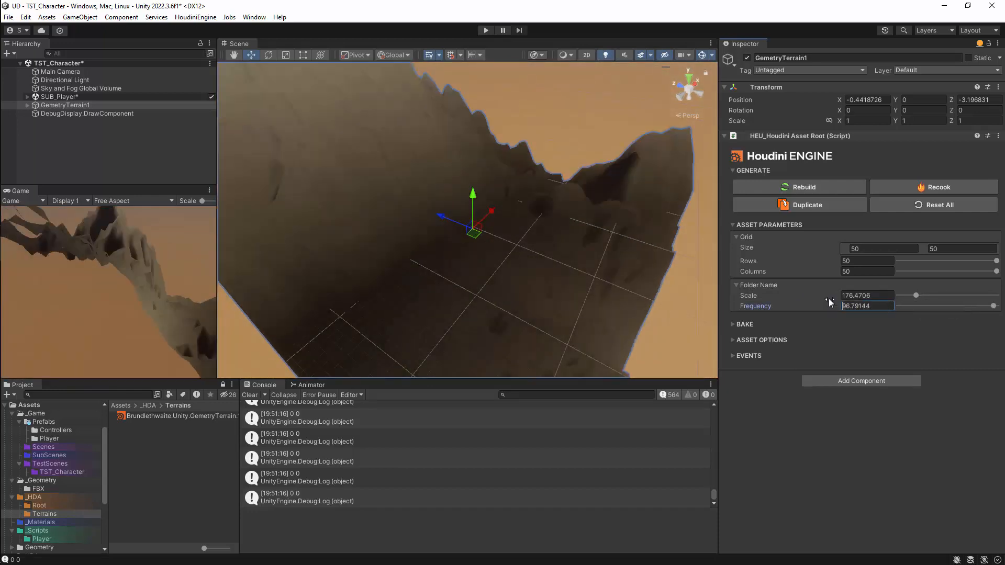
{"action": "type", "text": "19"}
{"action": "key", "text": "Return"}
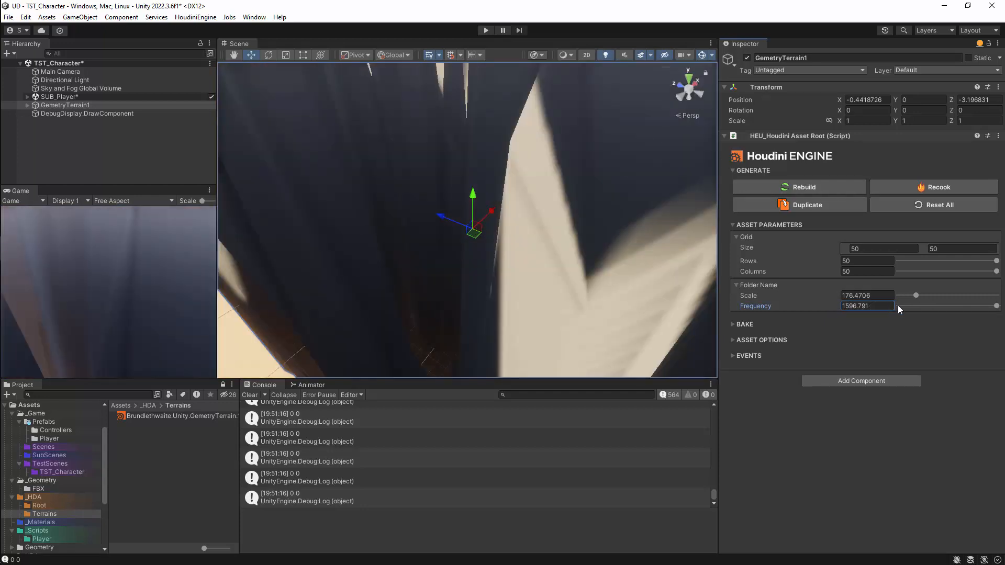
{"action": "left_click", "coordinate": [906, 306]}
{"action": "mouse_move", "coordinate": [907, 306]}
{"action": "left_mouse_down"}
{"action": "mouse_move", "coordinate": [896, 304]}
{"action": "mouse_move", "coordinate": [918, 303]}
{"action": "left_mouse_up"}
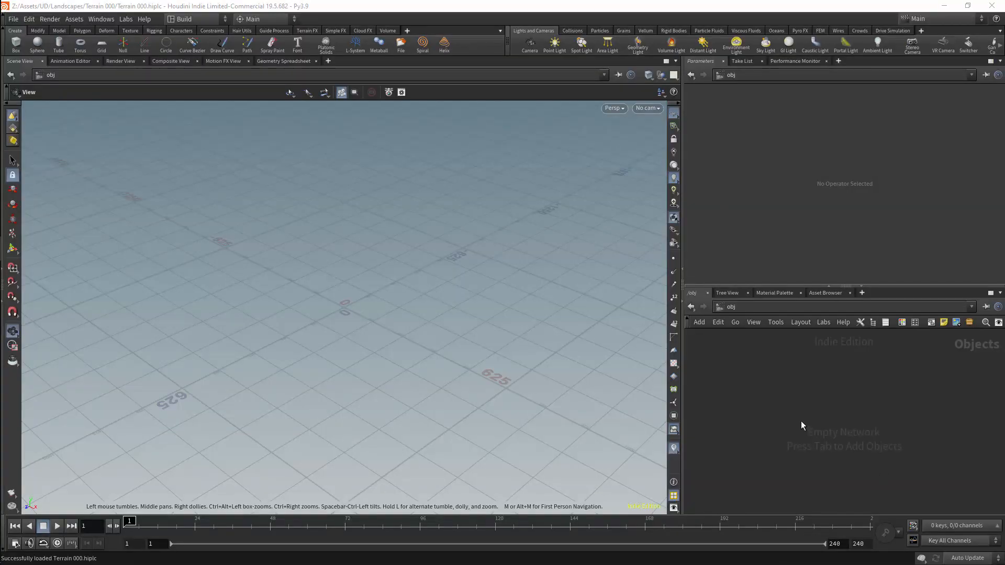
Step: Switch to Houdini with the Terrain 000 scene and add a Geometry object to the empty network
{"action": "key", "text": "Tab"}
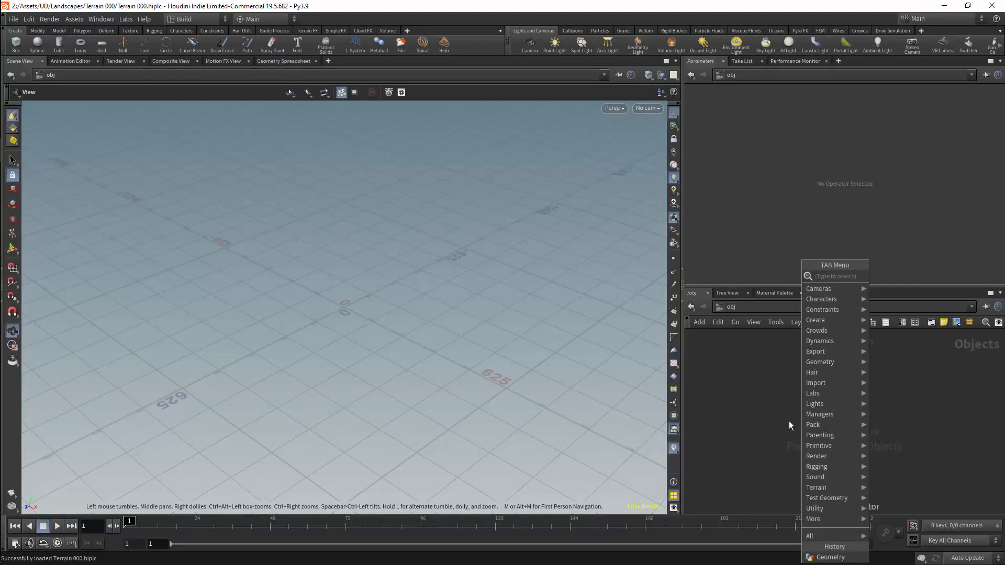
{"action": "type", "text": "geo"}
{"action": "key", "text": "Return"}
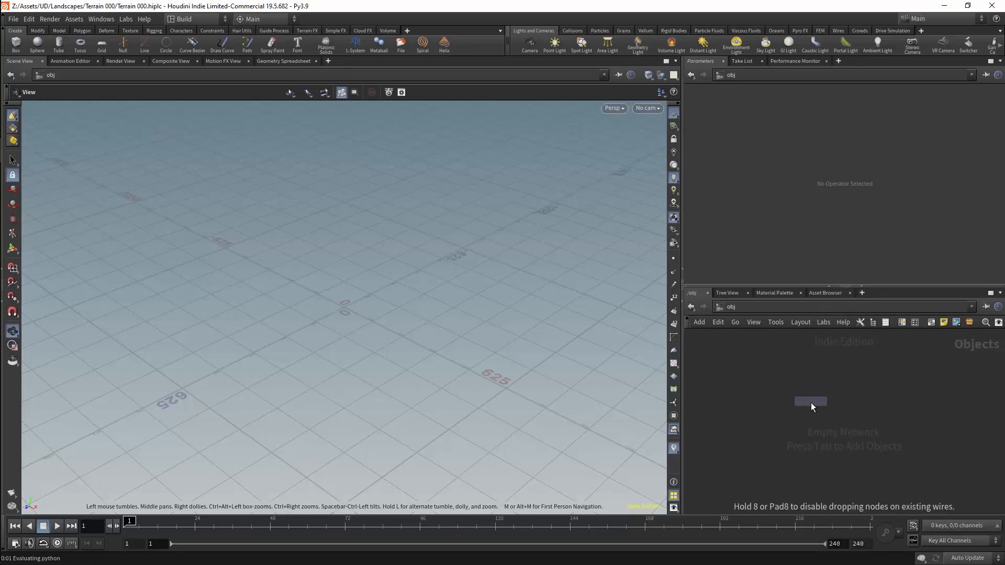
{"action": "left_click", "coordinate": [812, 403]}
Step: Rename the geometry object as Terrain
{"action": "left_click", "coordinate": [843, 402]}
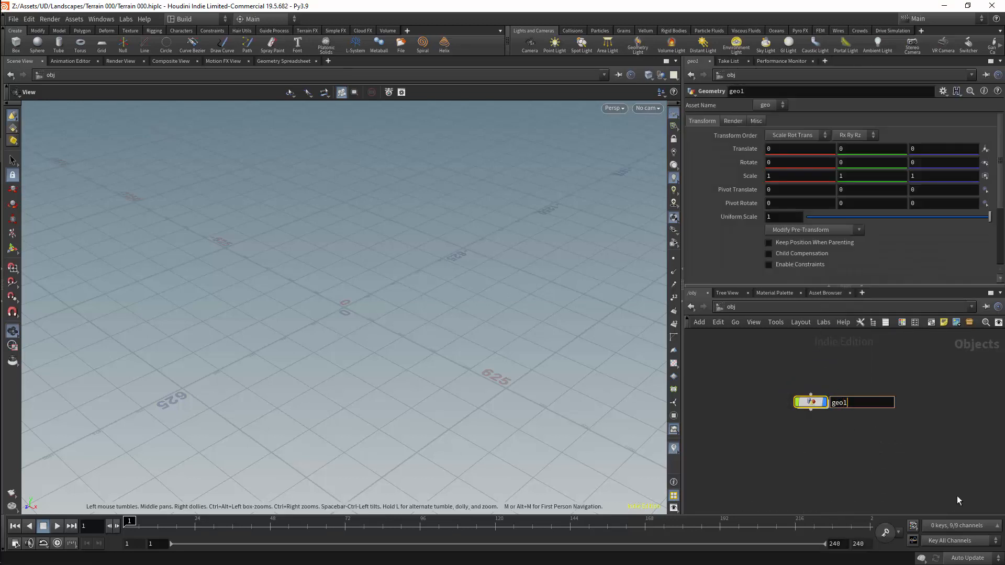
{"action": "key", "text": "BackSpace"}
{"action": "key", "text": "BackSpace"}
{"action": "key", "text": "BackSpace"}
{"action": "key", "text": "BackSpace"}
{"action": "type", "text": "Terrain"}
{"action": "key", "text": "Return"}
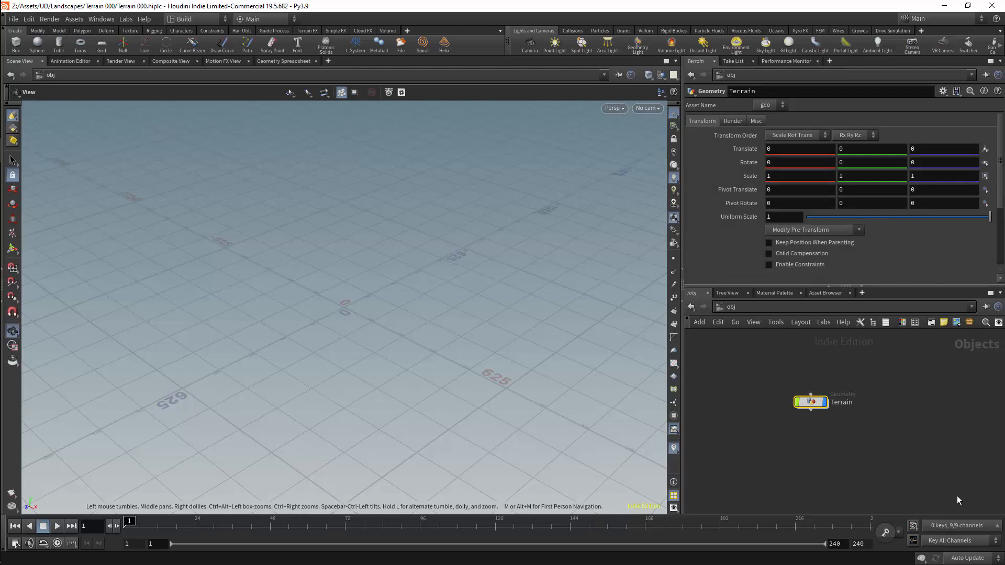
Step: Create a digital asset from the Terrain node with type name Terrain, branch Unity and version 1.0
{"action": "right_click", "coordinate": [813, 402]}
{"action": "mouse_move", "coordinate": [852, 500]}
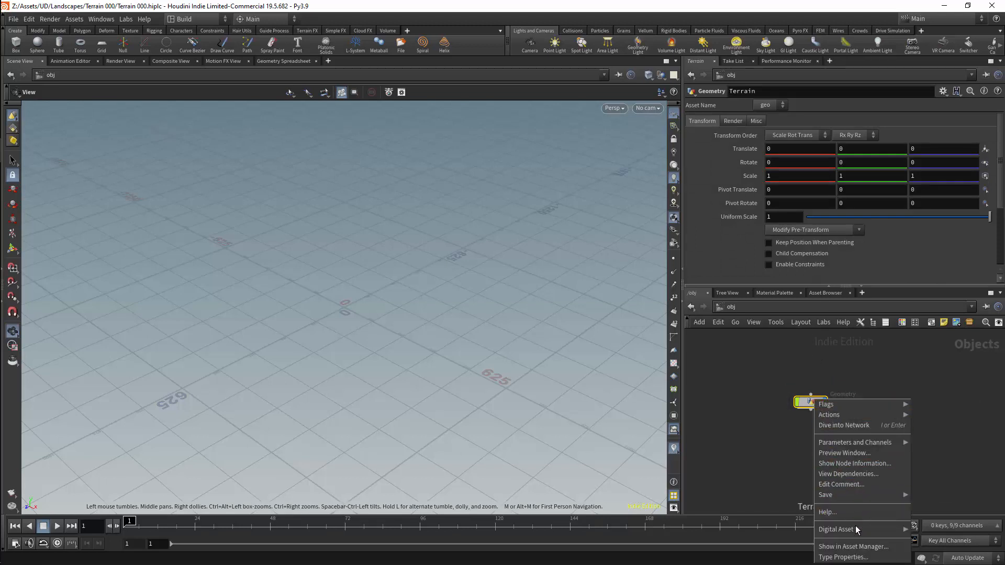
{"action": "mouse_move", "coordinate": [860, 530]}
{"action": "left_click", "coordinate": [917, 531]}
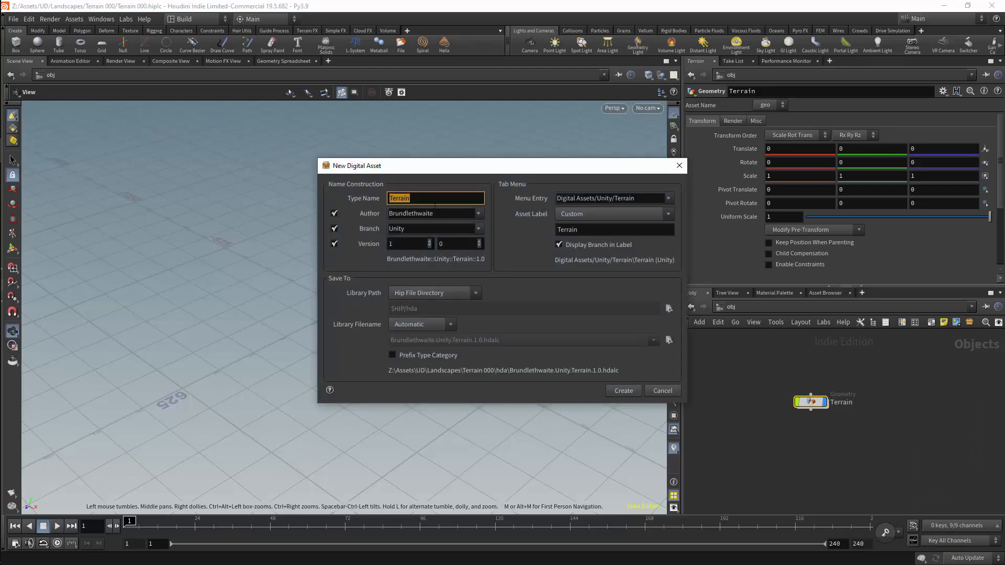
{"action": "left_click", "coordinate": [631, 393]}
{"action": "left_click", "coordinate": [783, 441]}
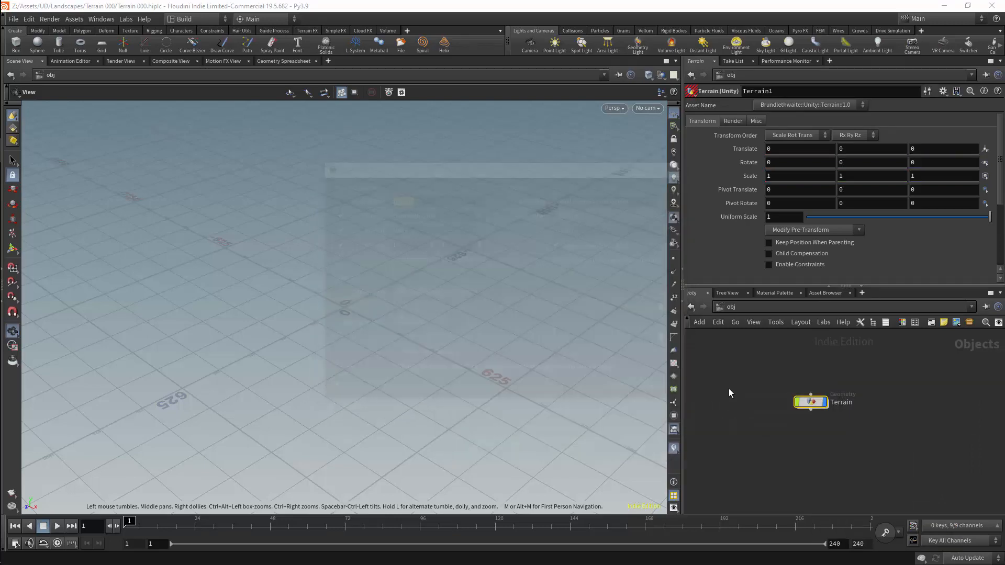
Step: Remove the Transform, Render and Misc folders from the Terrain asset's parameters and accept the type properties
{"action": "left_click", "coordinate": [467, 241]}
{"action": "left_click", "coordinate": [650, 289]}
{"action": "left_click", "coordinate": [650, 298]}
{"action": "left_click", "coordinate": [651, 308]}
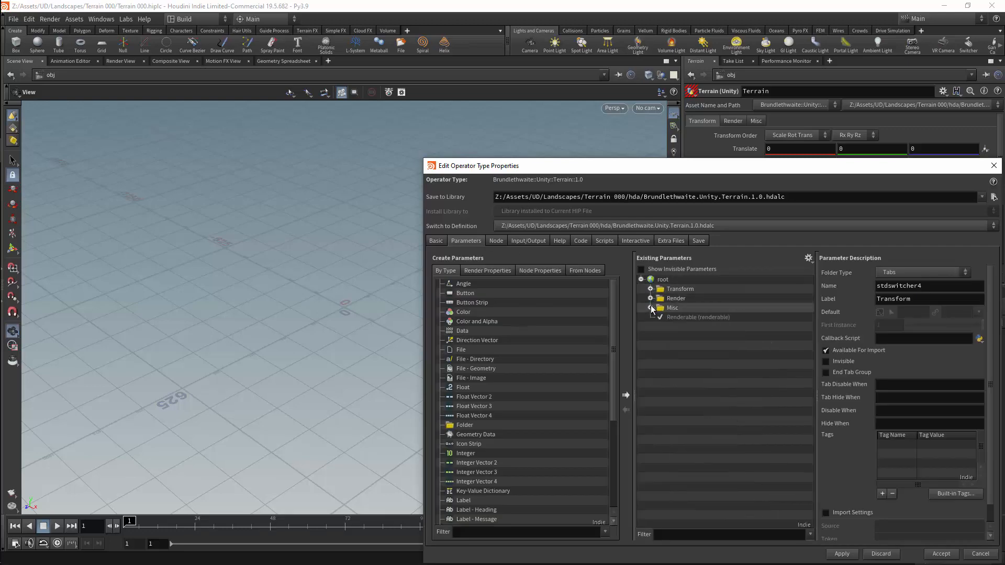
{"action": "left_click_drag", "start_coordinate": [729, 289], "coordinate": [690, 338]}
{"action": "key", "text": "Delete"}
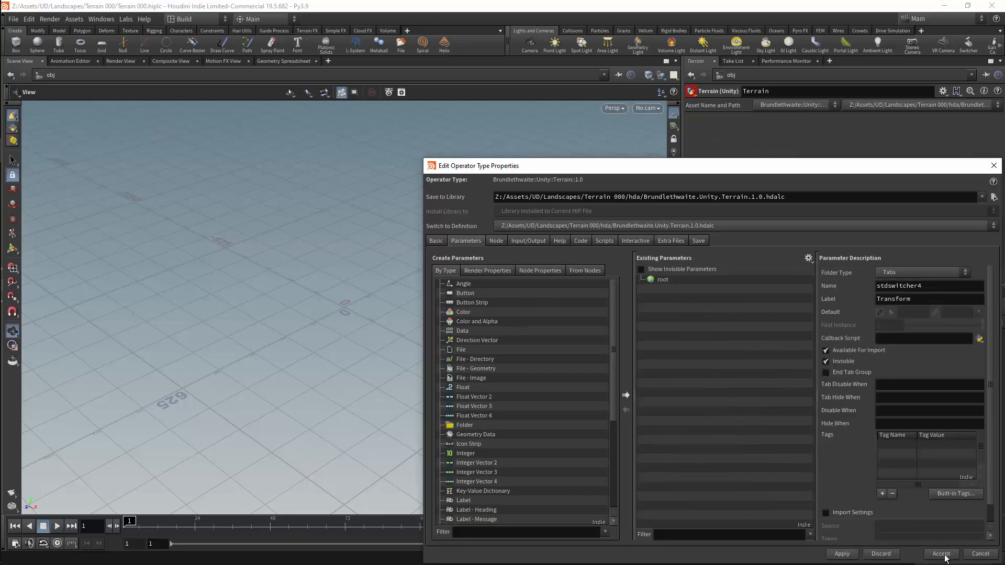
{"action": "left_click", "coordinate": [941, 554]}
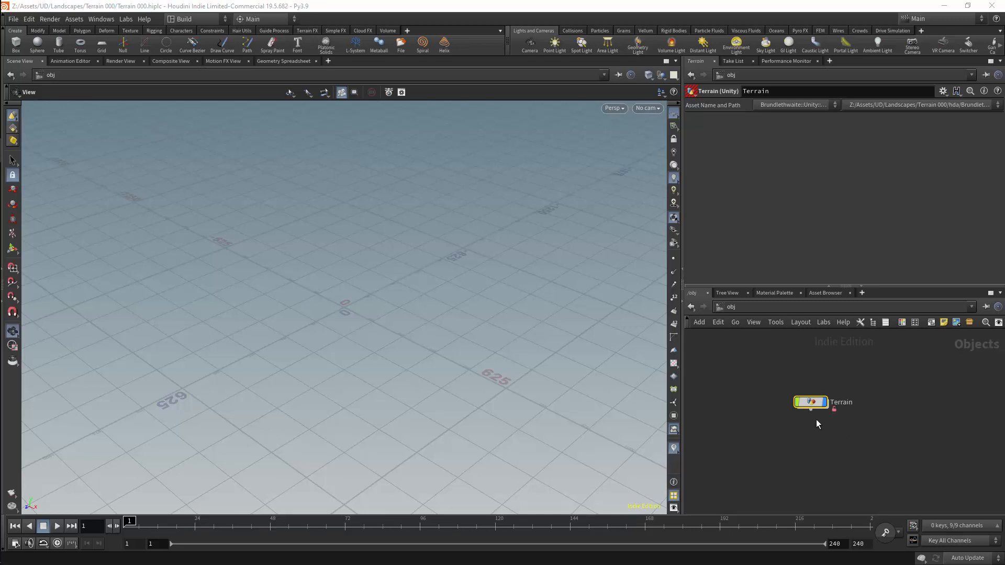
Step: Set the Terrain asset's icon to SOP_heightfield in its type properties and accept the change
{"action": "right_click", "coordinate": [813, 403]}
{"action": "left_click", "coordinate": [851, 558]}
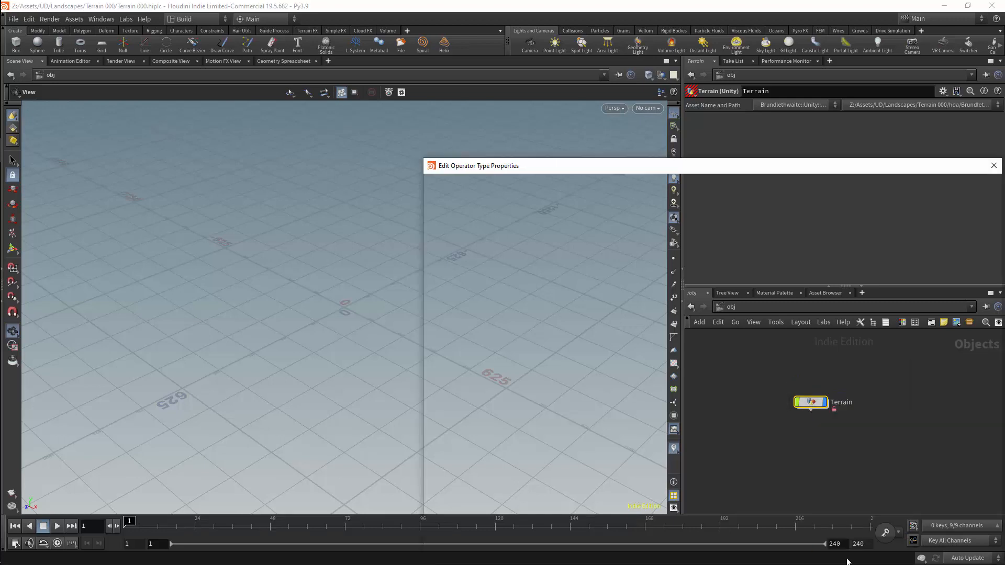
{"action": "left_click_drag", "start_coordinate": [534, 272], "coordinate": [463, 289]}
{"action": "type", "text": "SOP"}
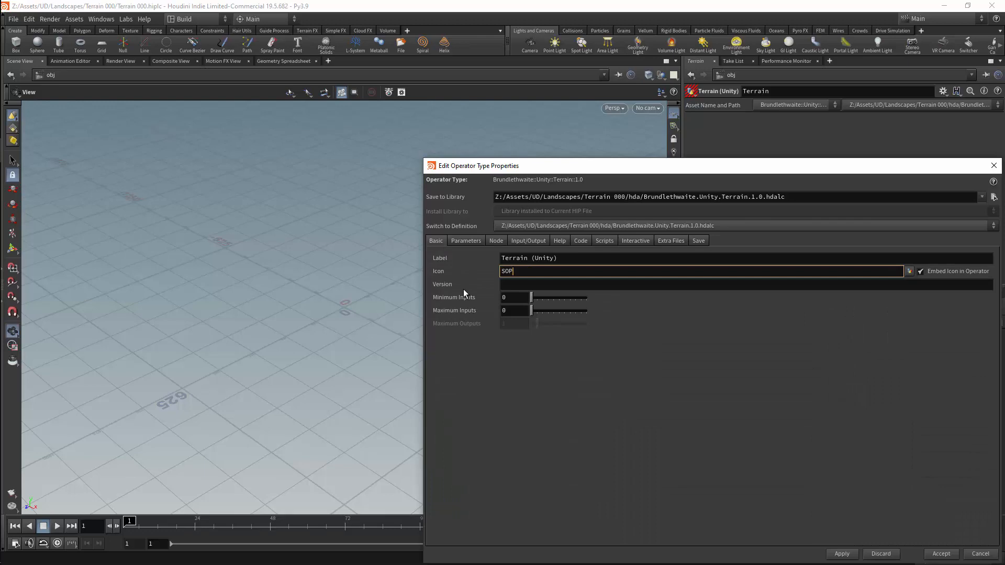
{"action": "type", "text": "_heightfield"}
{"action": "key", "text": "Return"}
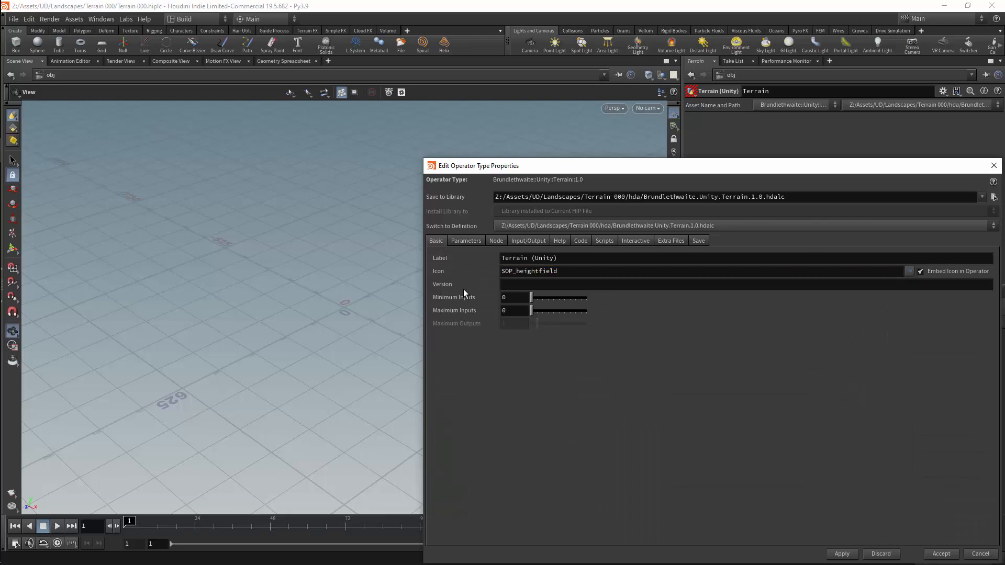
{"action": "left_click", "coordinate": [941, 554]}
Step: Go inside the Terrain asset and add a HeightField node to its empty network
{"action": "double_click", "coordinate": [812, 402]}
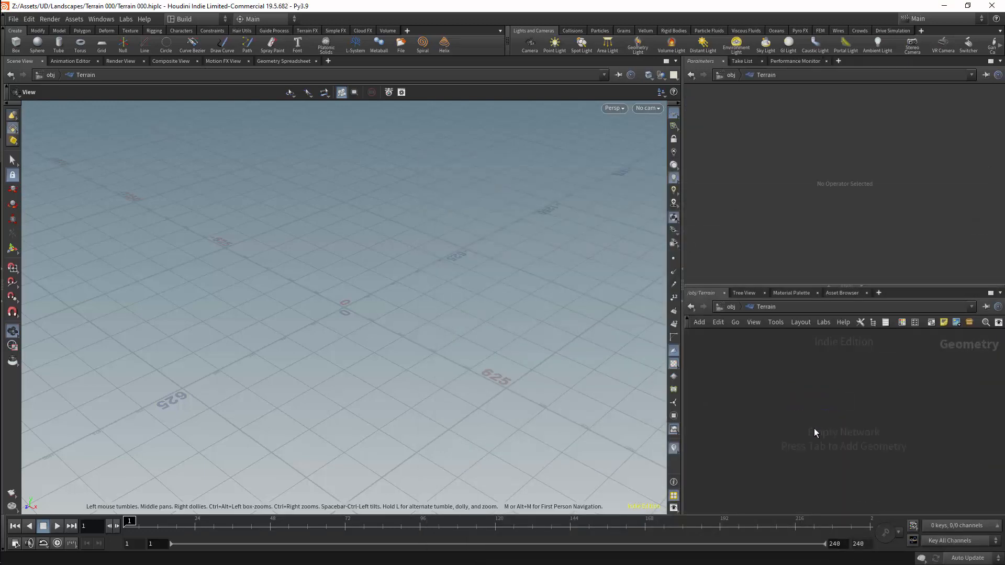
{"action": "key", "text": "Tab"}
{"action": "mouse_move", "coordinate": [812, 424]}
{"action": "type", "text": "hei"}
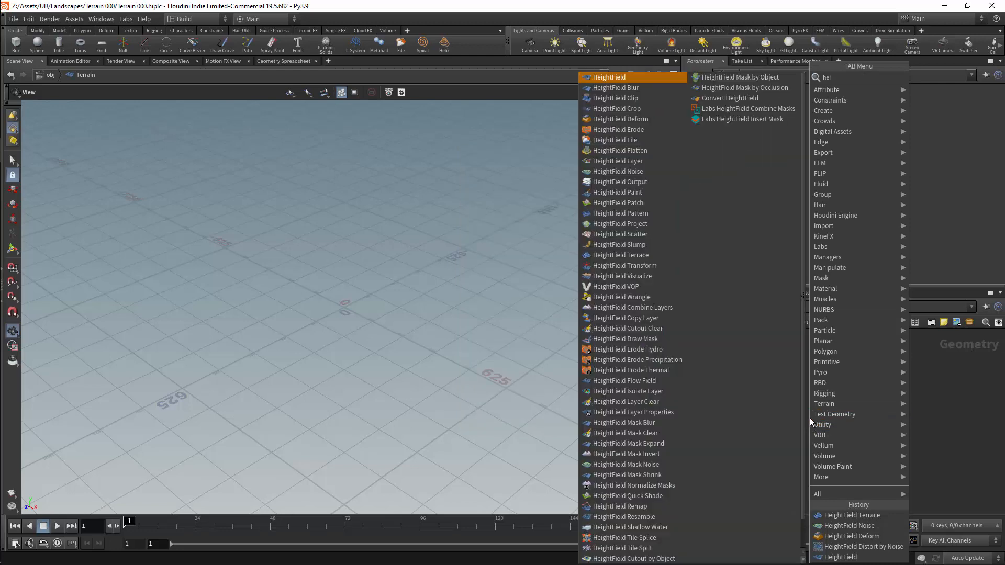
{"action": "left_click", "coordinate": [639, 78]}
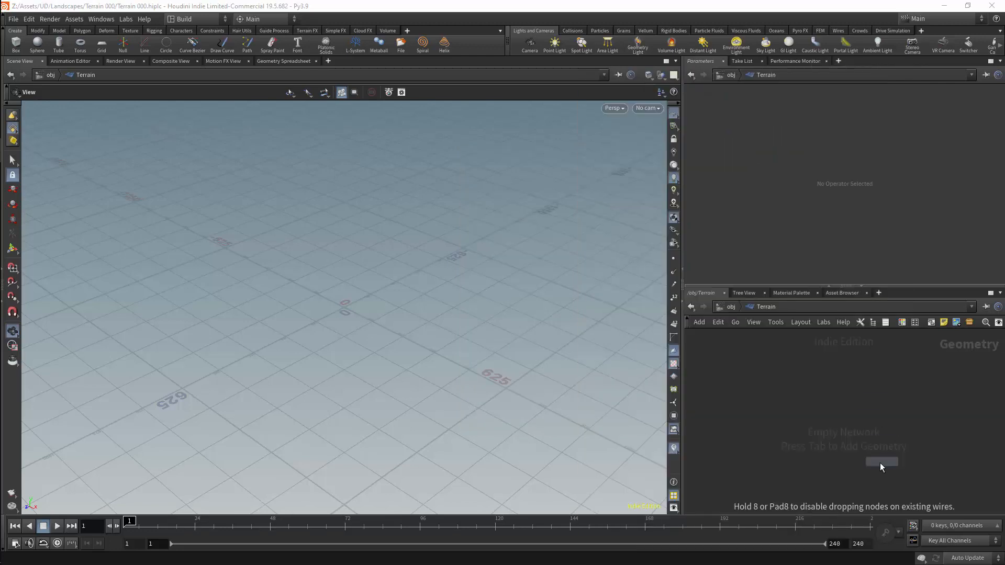
{"action": "left_click", "coordinate": [844, 432]}
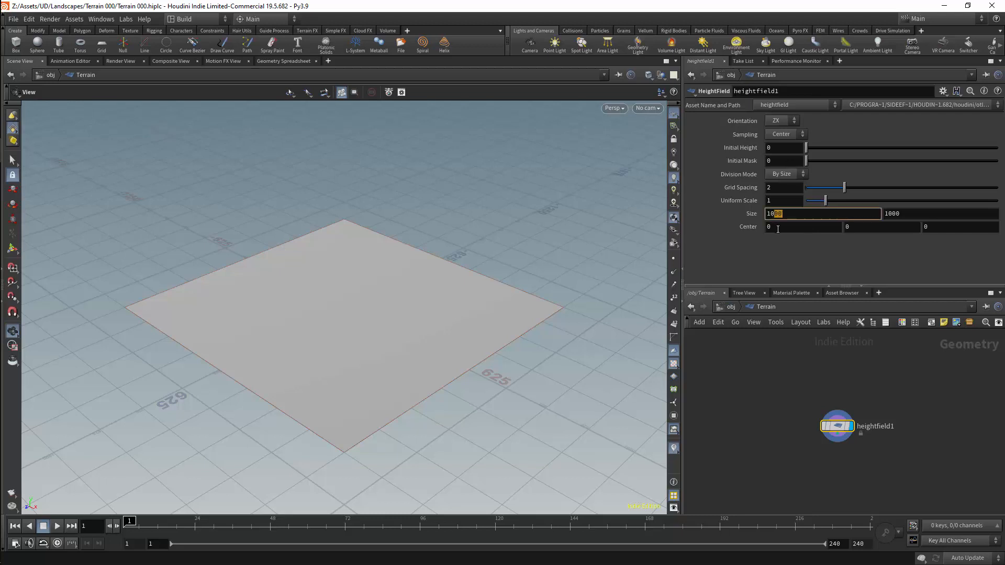
Step: Set the heightfield's size to 1024 by 1024 and its grid spacing to 1
{"action": "left_click_drag", "start_coordinate": [901, 215], "coordinate": [891, 219]}
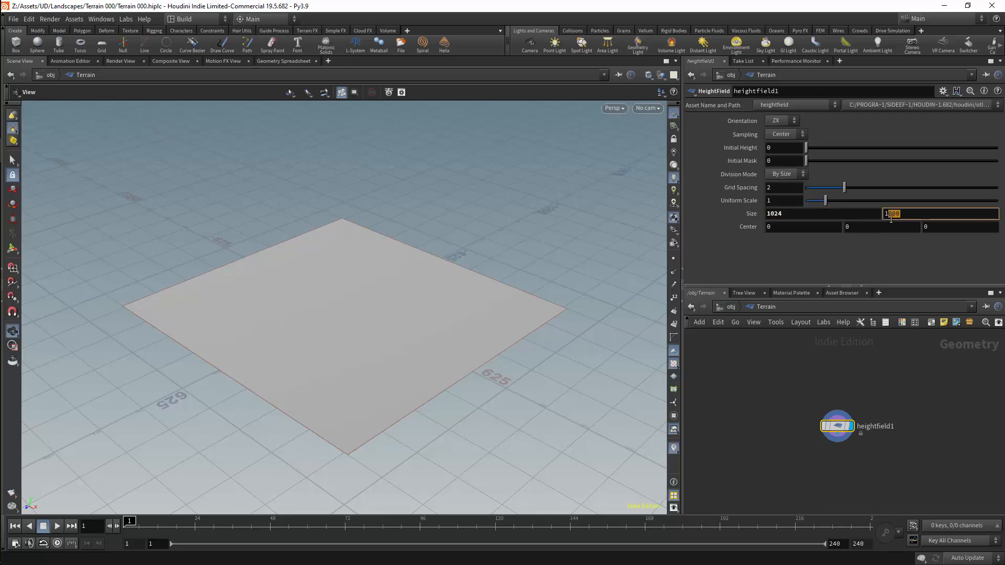
{"action": "type", "text": "024"}
{"action": "left_click", "coordinate": [786, 215]}
{"action": "key", "text": "BackSpace"}
{"action": "type", "text": "5"}
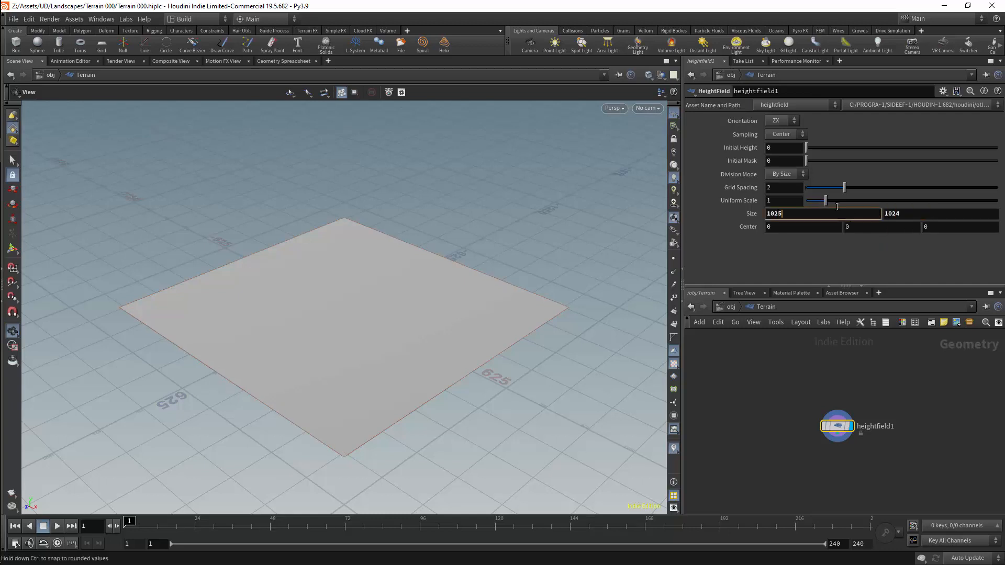
{"action": "key", "text": "BackSpace"}
{"action": "double_click", "coordinate": [770, 188]}
{"action": "type", "text": "1"}
{"action": "key", "text": "Return"}
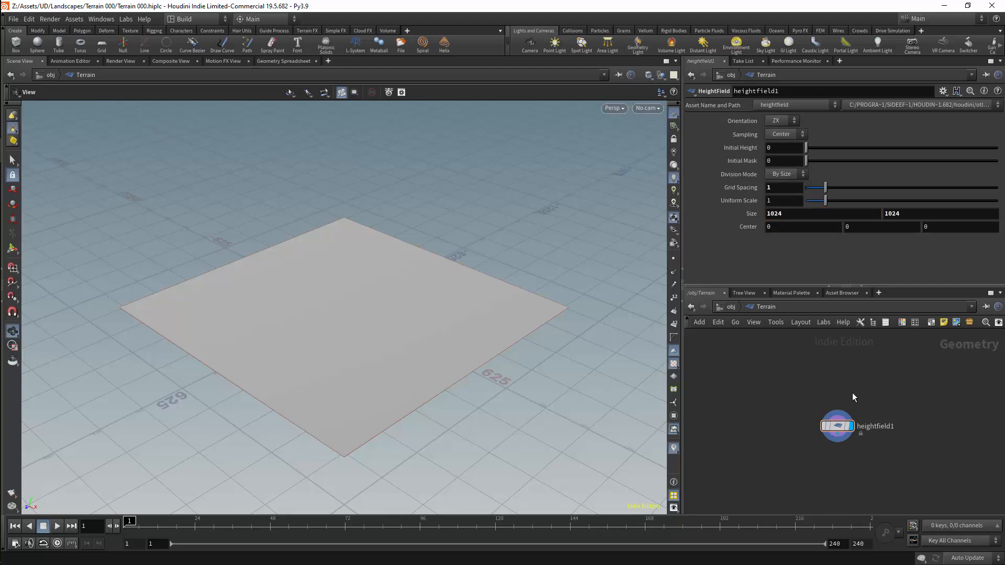
Step: Add a HeightField Noise node below the heightfield node and connect it
{"action": "key", "text": "Tab"}
{"action": "mouse_move", "coordinate": [854, 373]}
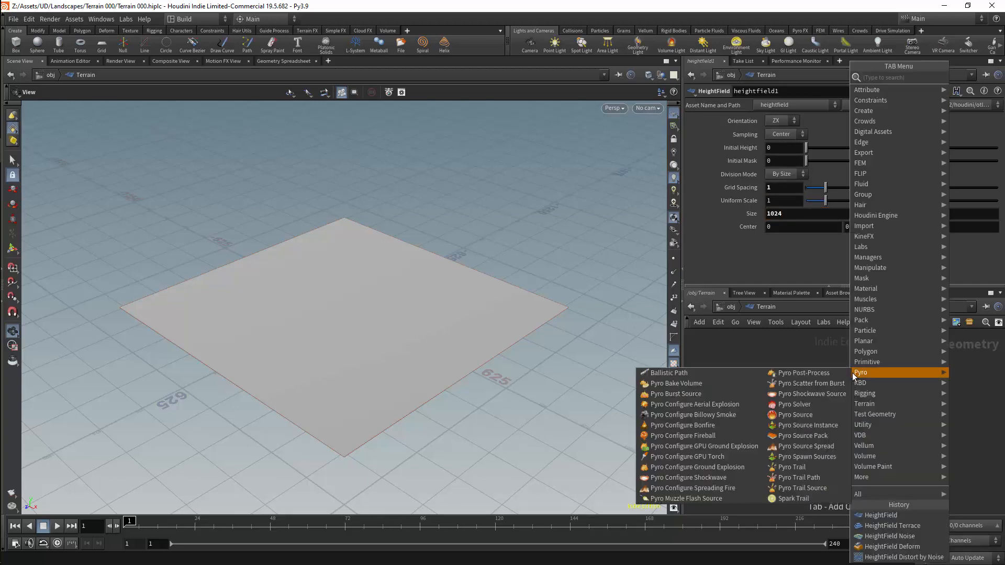
{"action": "type", "text": "noi"}
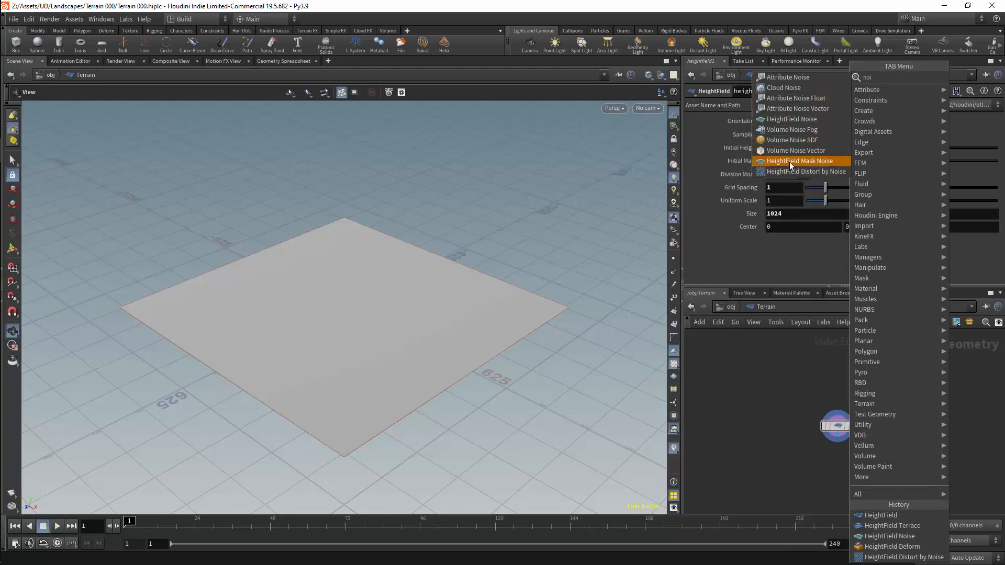
{"action": "left_click", "coordinate": [793, 120]}
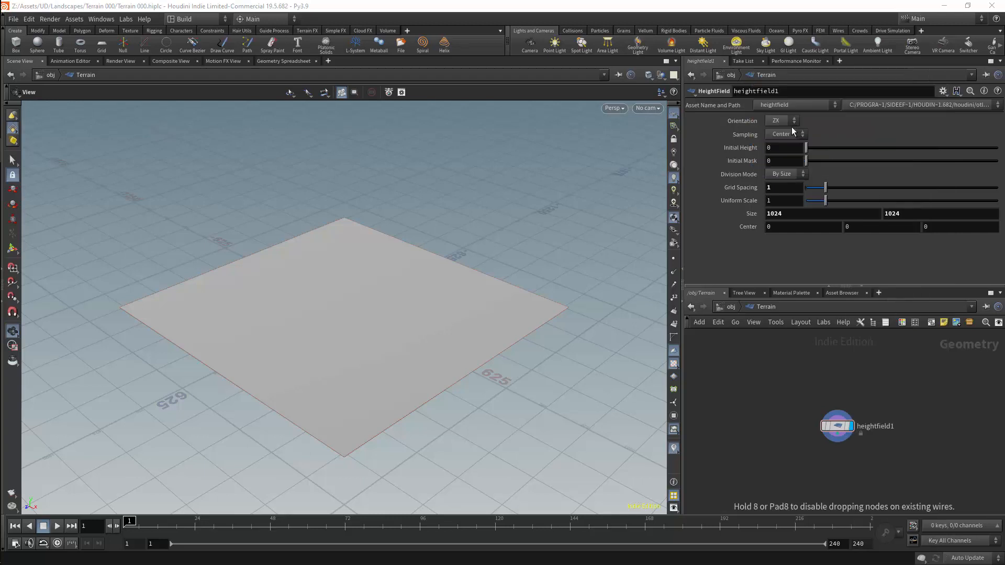
{"action": "left_click", "coordinate": [849, 459]}
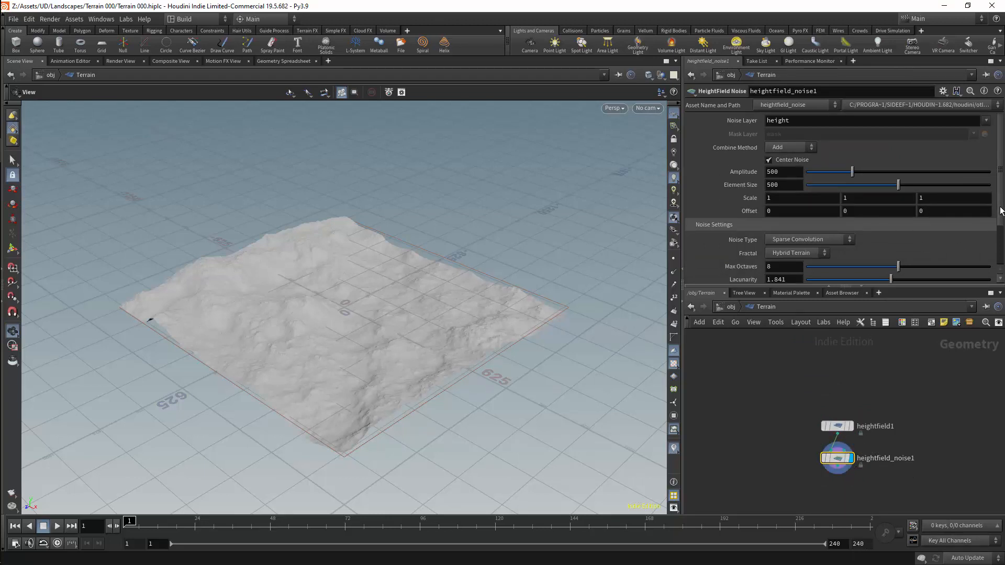
Step: Promote the noise node's Amplitude and Element Size to the Terrain asset's parameters and accept the type properties
{"action": "left_click_drag", "start_coordinate": [1002, 211], "coordinate": [1002, 257]}
{"action": "right_click", "coordinate": [761, 308]}
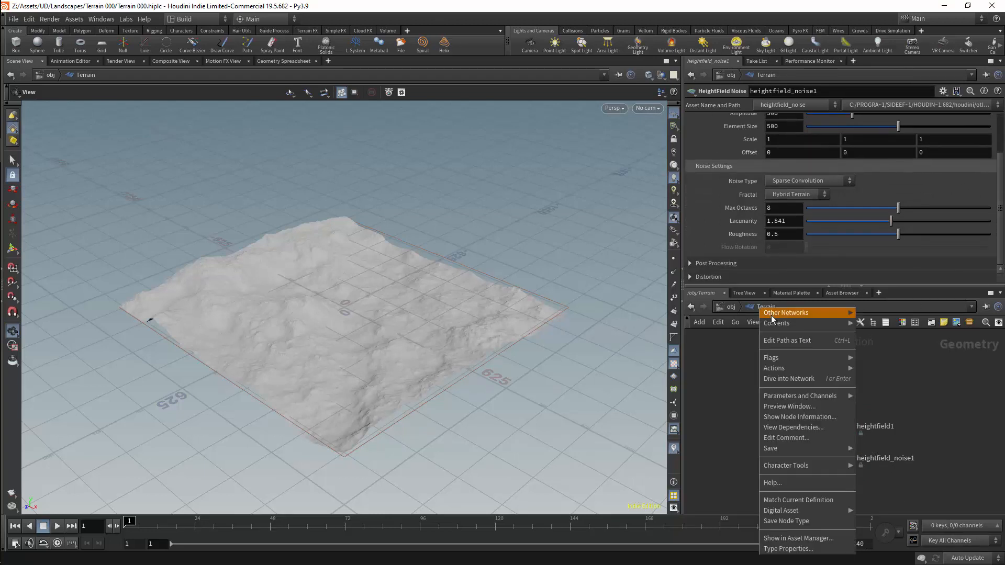
{"action": "left_click", "coordinate": [794, 545]}
{"action": "left_click_drag", "start_coordinate": [846, 171], "coordinate": [530, 103]}
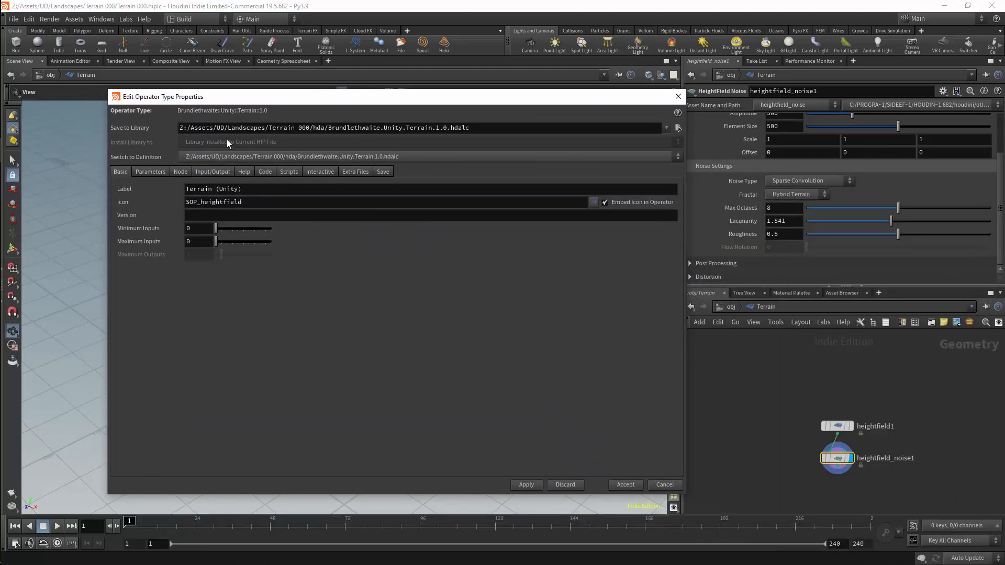
{"action": "left_click", "coordinate": [152, 172]}
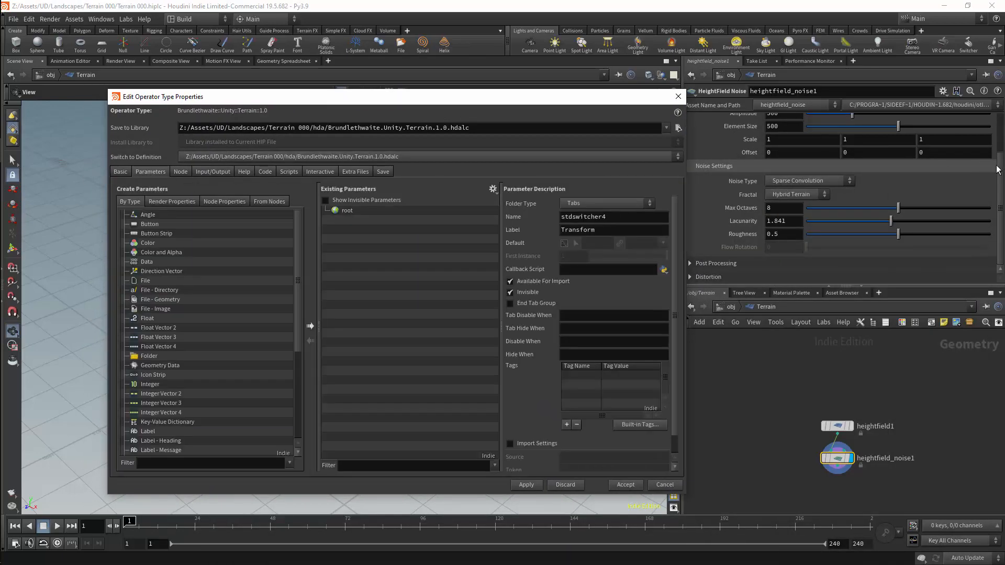
{"action": "scroll", "coordinate": [998, 169], "scroll_direction": "up", "scroll_amount": 3}
{"action": "left_click_drag", "start_coordinate": [736, 171], "coordinate": [469, 244]}
{"action": "left_click", "coordinate": [526, 486]}
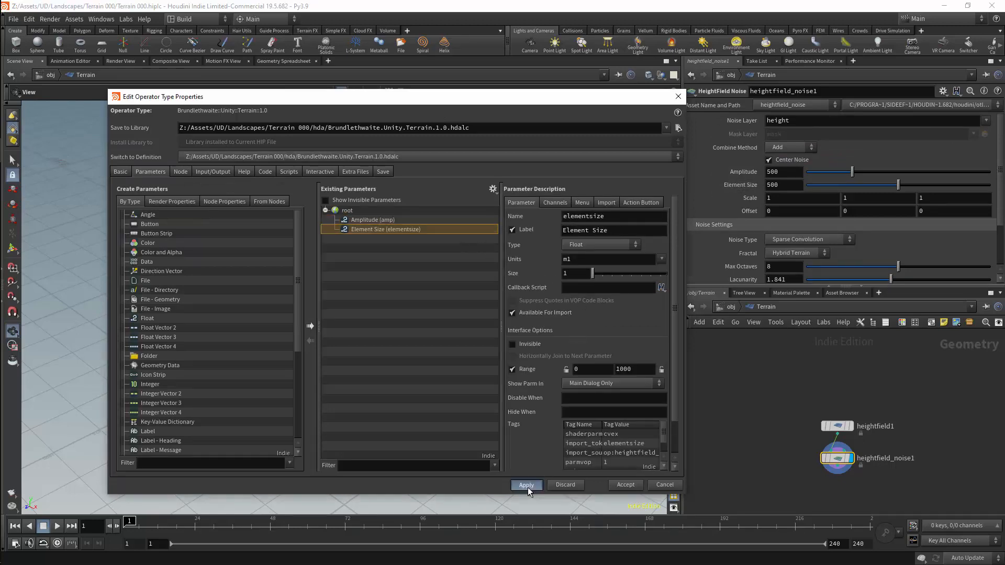
{"action": "left_click", "coordinate": [627, 488]}
Step: Save the Terrain node type and return to the object level
{"action": "right_click", "coordinate": [767, 309]}
{"action": "left_click", "coordinate": [784, 498]}
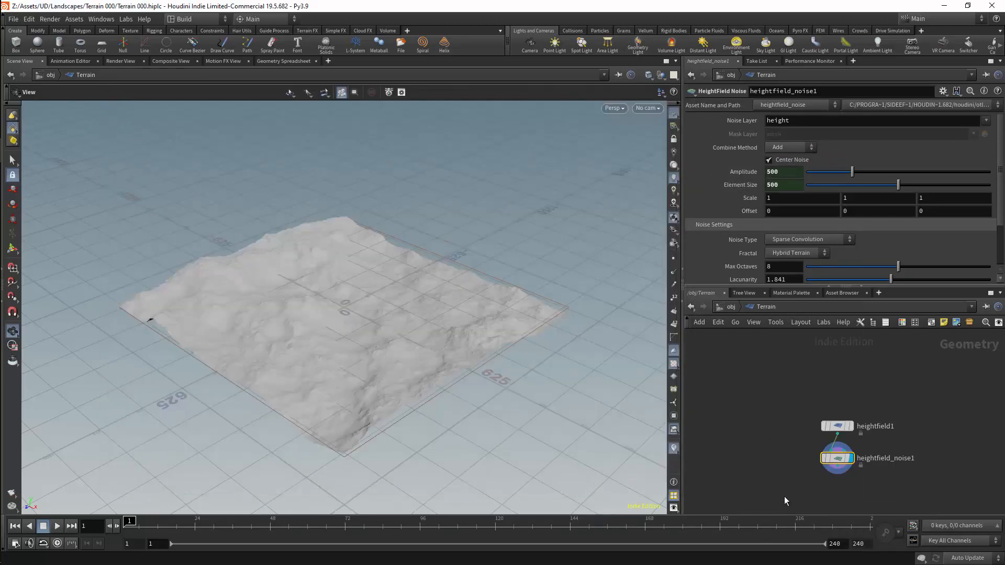
{"action": "right_click", "coordinate": [761, 308]}
{"action": "left_click", "coordinate": [780, 520]}
{"action": "left_click", "coordinate": [720, 308]}
{"action": "right_click", "coordinate": [812, 403]}
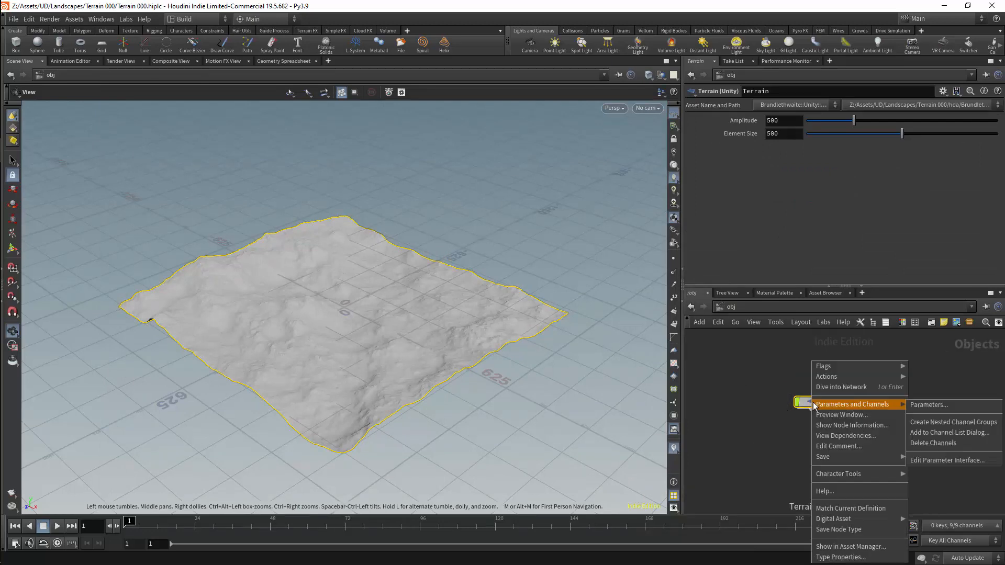
{"action": "left_click", "coordinate": [768, 370]}
{"action": "key", "text": "n"}
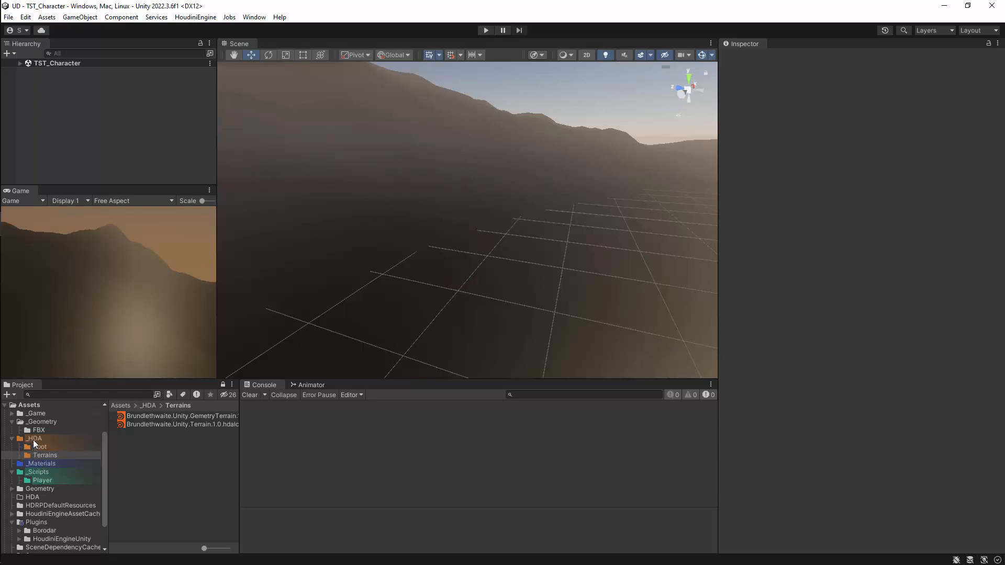
Step: Switch to the Unity project and browse the _Game folder to the TST_Character folder under TestScenes
{"action": "left_click", "coordinate": [35, 472]}
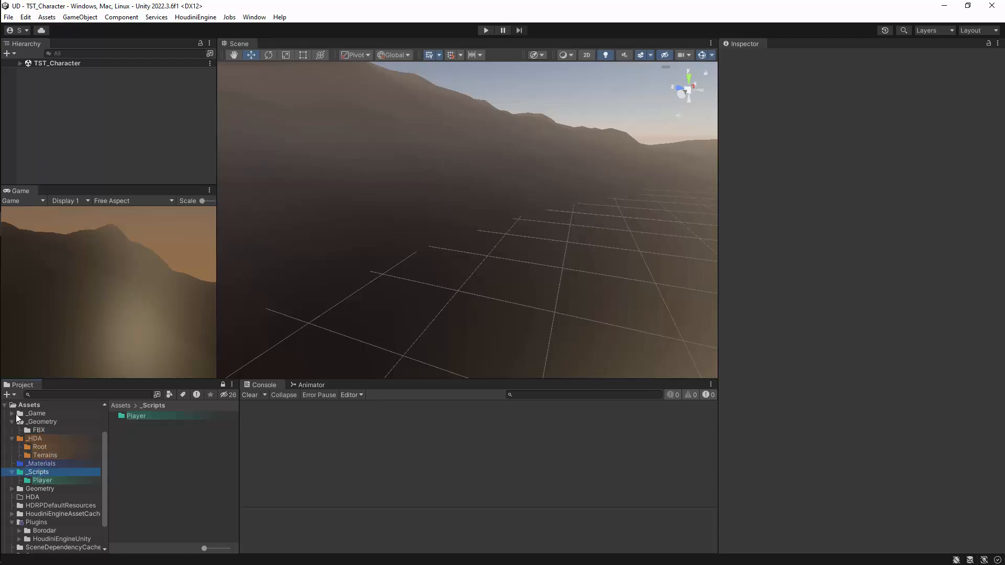
{"action": "left_click", "coordinate": [12, 414]}
{"action": "left_click", "coordinate": [60, 472]}
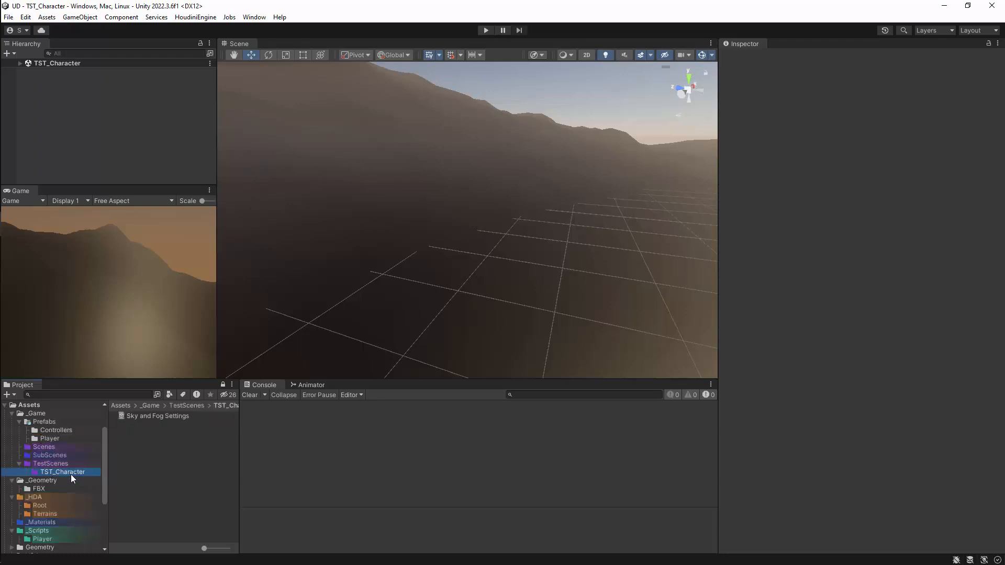
{"action": "key", "text": "ctrl+c"}
{"action": "key", "text": "ctrl+v"}
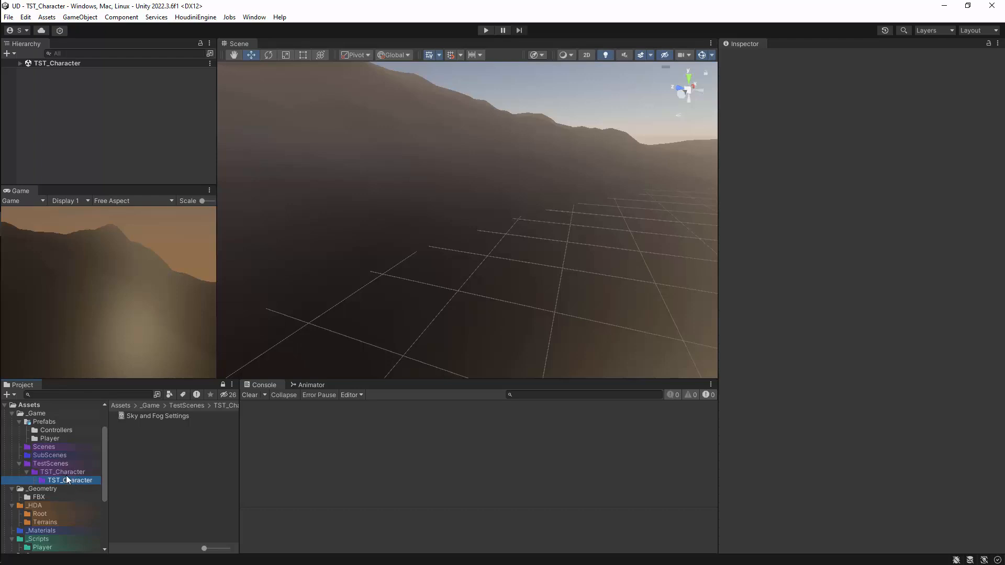
{"action": "key", "text": "Delete"}
{"action": "left_click", "coordinate": [534, 307]}
Step: Duplicate the TST_Character scene in the TestScenes folder and name the copy TST_GeoTerrain
{"action": "left_click", "coordinate": [63, 464]}
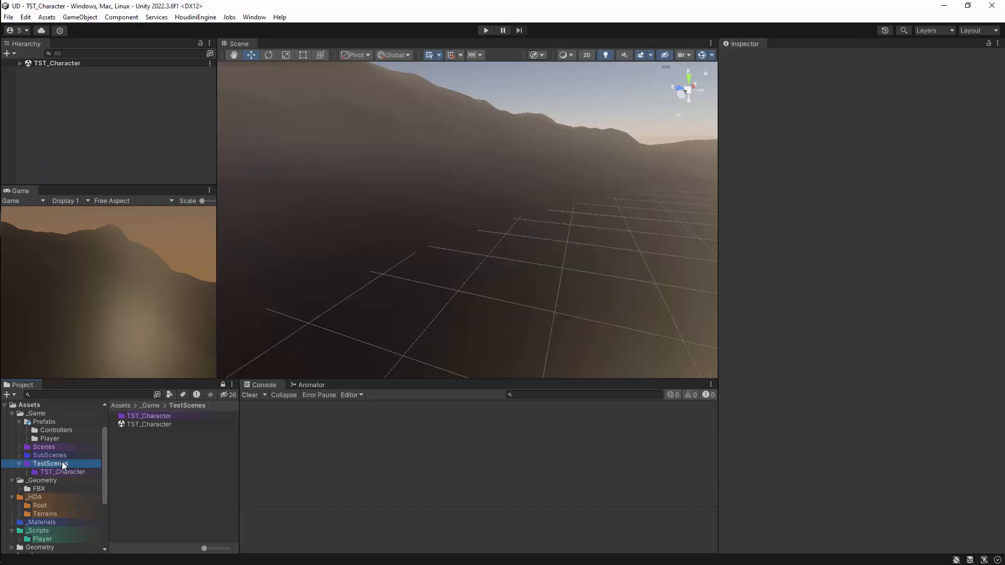
{"action": "left_click", "coordinate": [149, 424]}
{"action": "key", "text": "ctrl+d"}
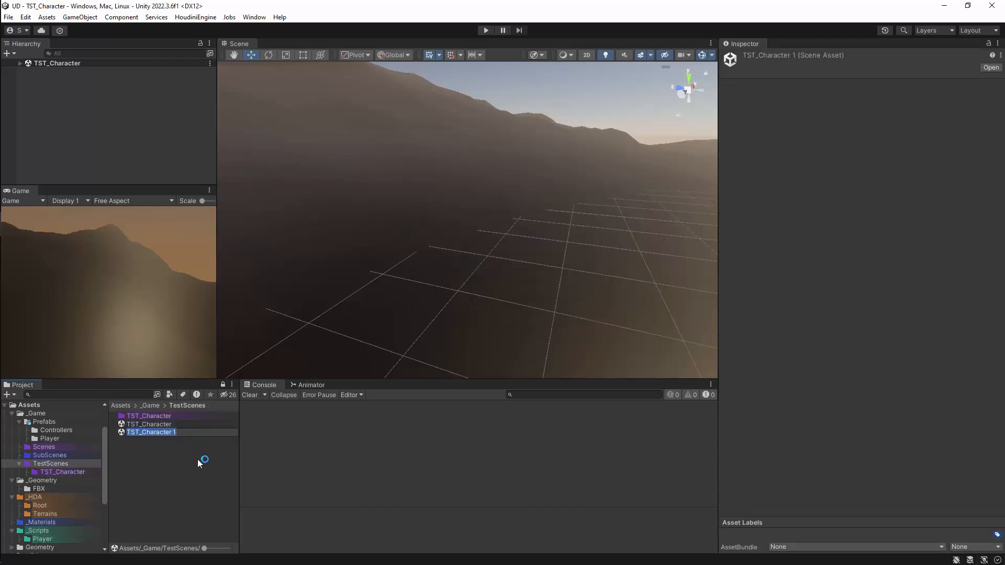
{"action": "key", "text": "End"}
{"action": "key", "text": "BackSpace"}
{"action": "key", "text": "BackSpace"}
{"action": "key", "text": "BackSpace"}
{"action": "key", "text": "BackSpace"}
{"action": "key", "text": "BackSpace"}
{"action": "key", "text": "BackSpace"}
{"action": "key", "text": "BackSpace"}
{"action": "key", "text": "BackSpace"}
{"action": "key", "text": "BackSpace"}
{"action": "key", "text": "BackSpace"}
{"action": "key", "text": "BackSpace"}
{"action": "type", "text": "GeoTer"}
{"action": "key", "text": "Return"}
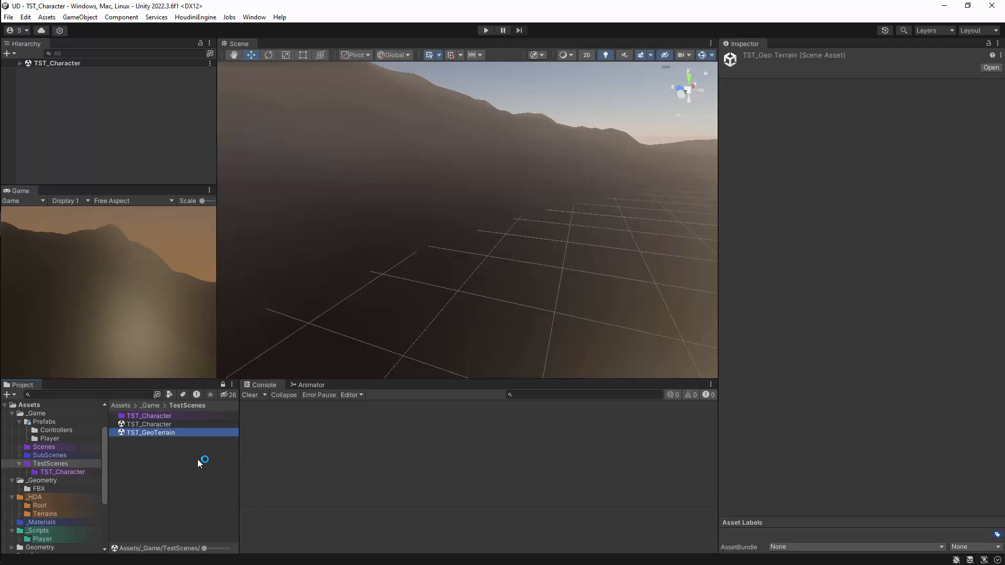
Step: Make another copy of the TST_Character scene and name it TST_Terrain
{"action": "key", "text": "ctrl+v"}
{"action": "key", "text": "F2"}
{"action": "key", "text": "End"}
{"action": "key", "text": "BackSpace"}
{"action": "key", "text": "BackSpace"}
{"action": "key", "text": "BackSpace"}
{"action": "key", "text": "BackSpace"}
{"action": "key", "text": "BackSpace"}
{"action": "key", "text": "BackSpace"}
{"action": "key", "text": "BackSpace"}
{"action": "key", "text": "BackSpace"}
{"action": "key", "text": "BackSpace"}
{"action": "key", "text": "BackSpace"}
{"action": "key", "text": "BackSpace"}
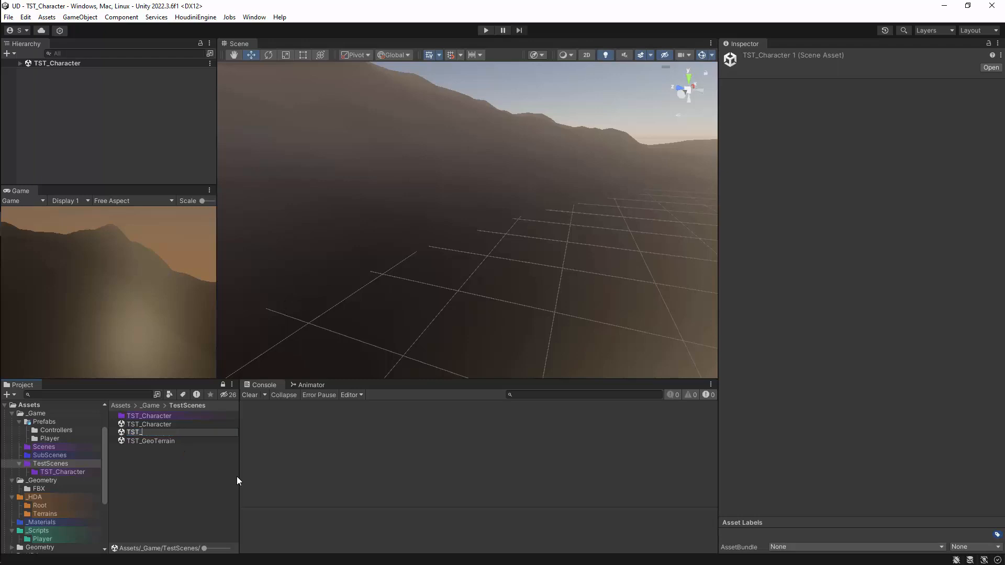
{"action": "type", "text": "Terrain"}
{"action": "key", "text": "Return"}
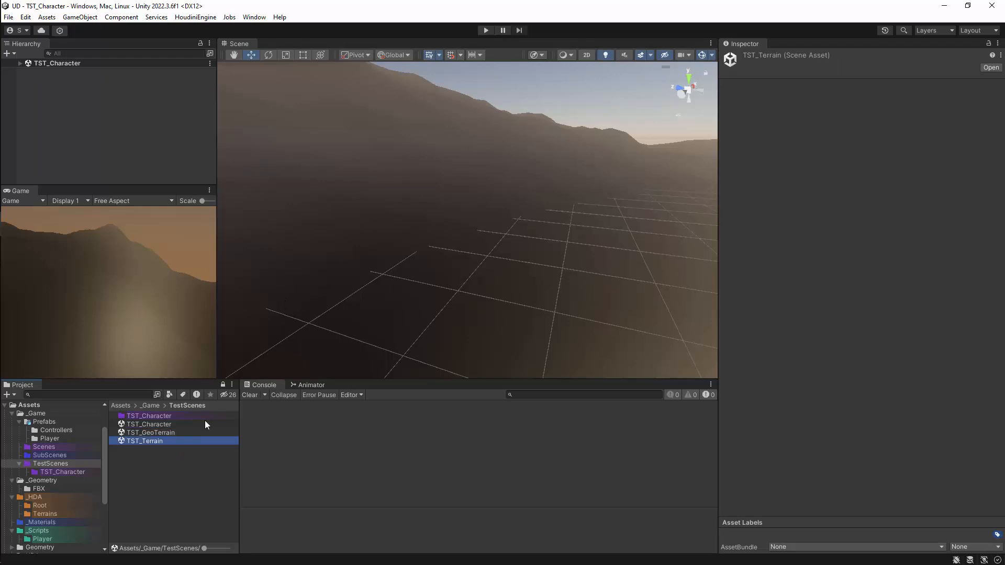
Step: Open the TST_Terrain scene, clear the console, and delete the GemetryTerrain1 object from the scene
{"action": "left_click", "coordinate": [20, 64]}
{"action": "double_click", "coordinate": [138, 442]}
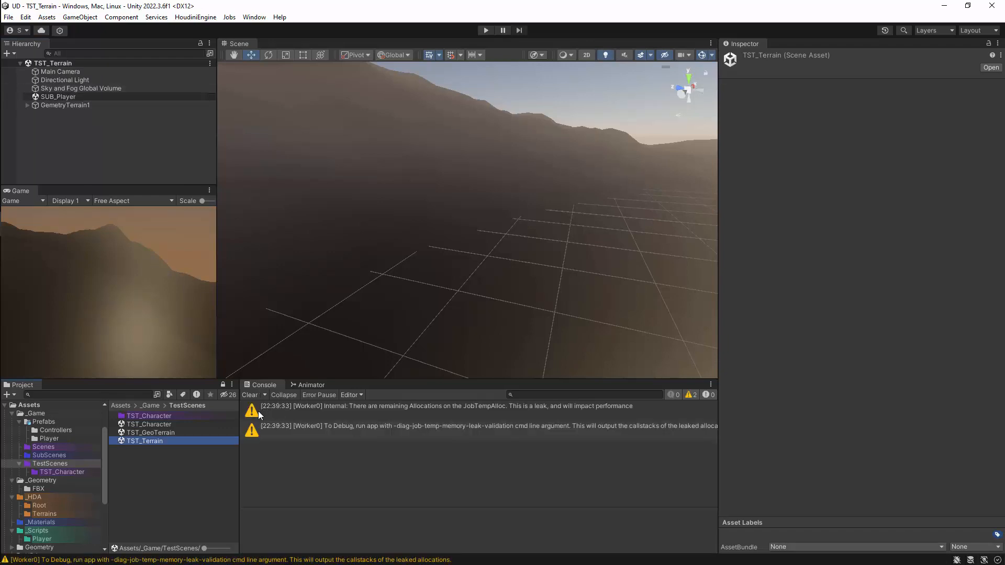
{"action": "left_click", "coordinate": [250, 395]}
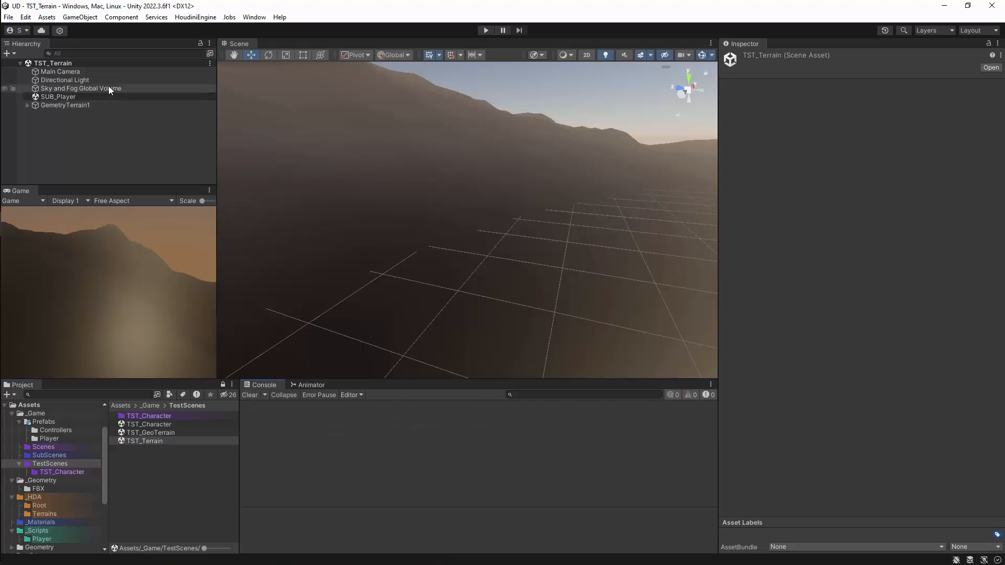
{"action": "left_click", "coordinate": [106, 105]}
{"action": "key", "text": "Delete"}
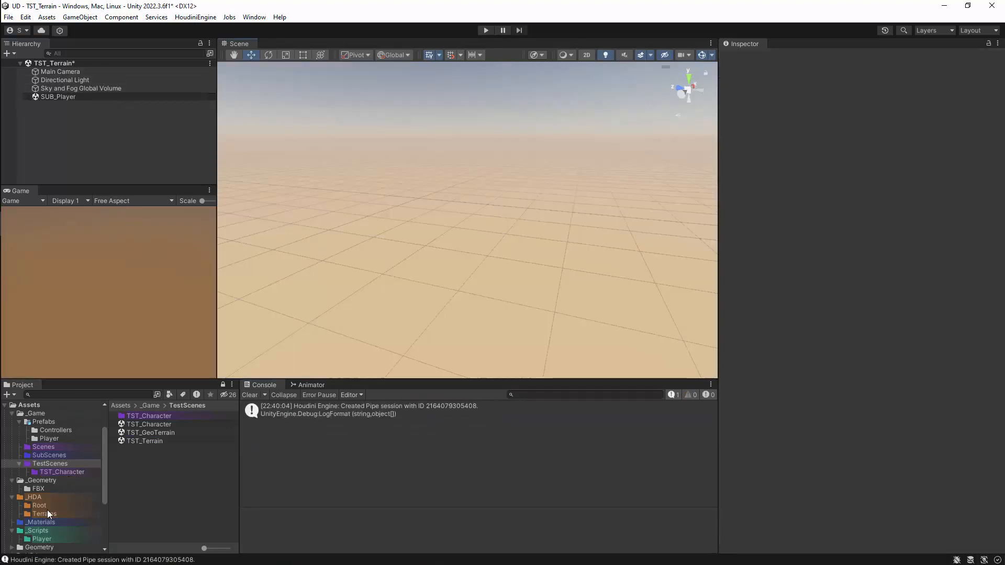
Step: Place the Terrain 1.0 digital asset from the _HDA Terrains folder into the TST_Terrain scene
{"action": "left_click", "coordinate": [48, 516]}
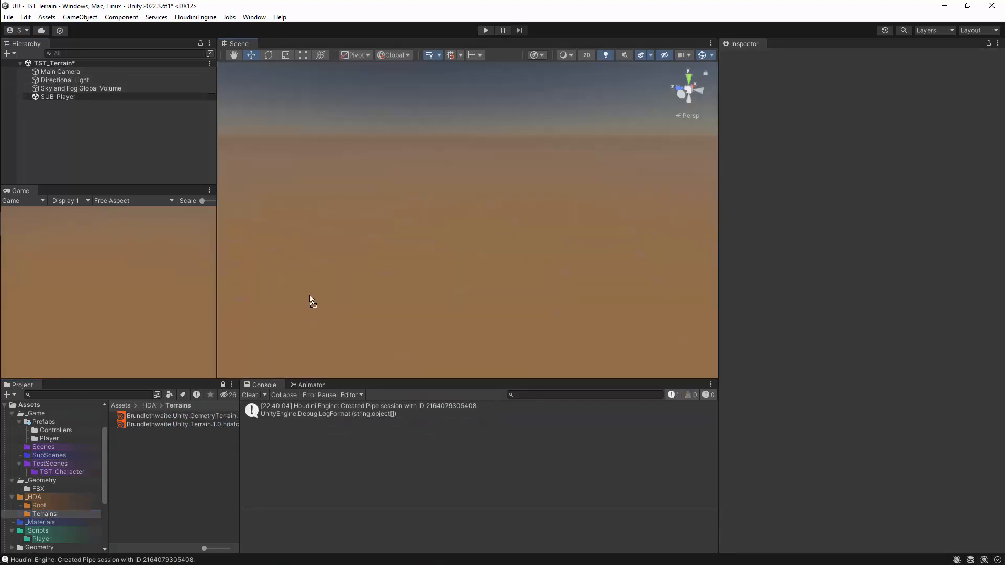
{"action": "left_click_drag", "start_coordinate": [420, 321], "coordinate": [422, 319]}
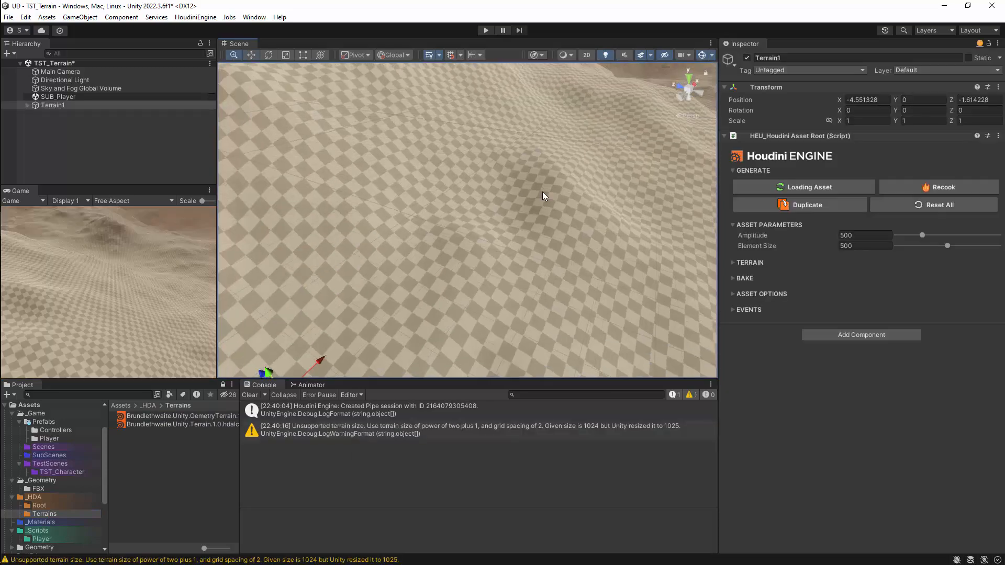
{"action": "left_click_drag", "start_coordinate": [342, 315], "coordinate": [639, 157], "text": "alt"}
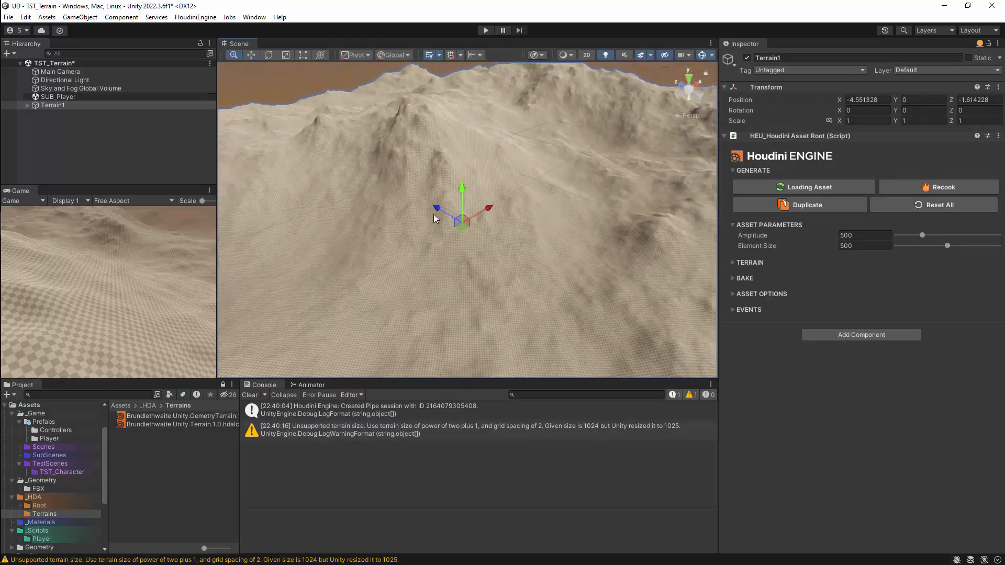
Step: Play-test the TST_Terrain scene to check the character on the generated terrain, and stop play mode
{"action": "scroll", "coordinate": [639, 157], "scroll_direction": "up", "scroll_amount": 8}
{"action": "left_click", "coordinate": [486, 30]}
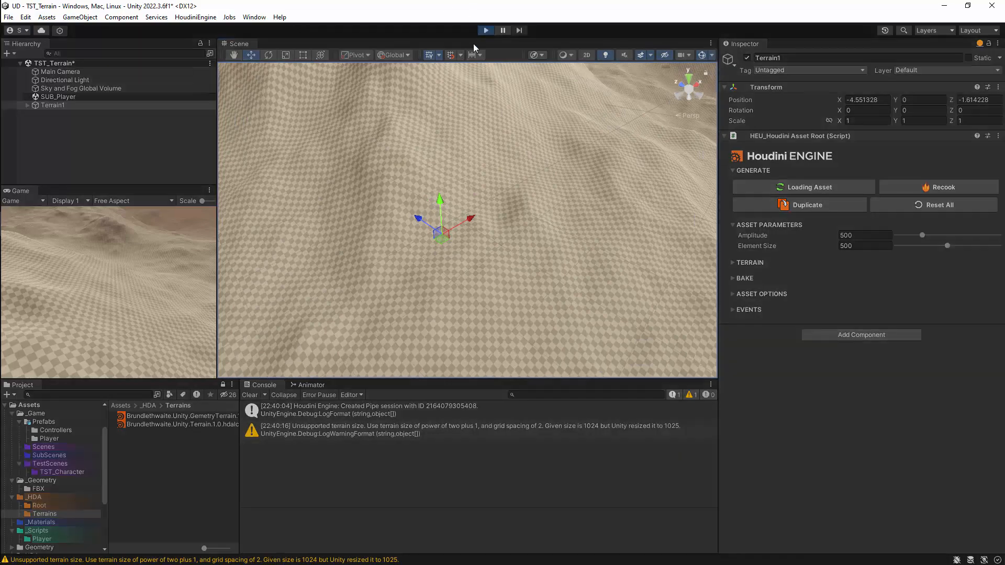
{"action": "left_click_drag", "start_coordinate": [457, 190], "coordinate": [406, 170], "text": "alt"}
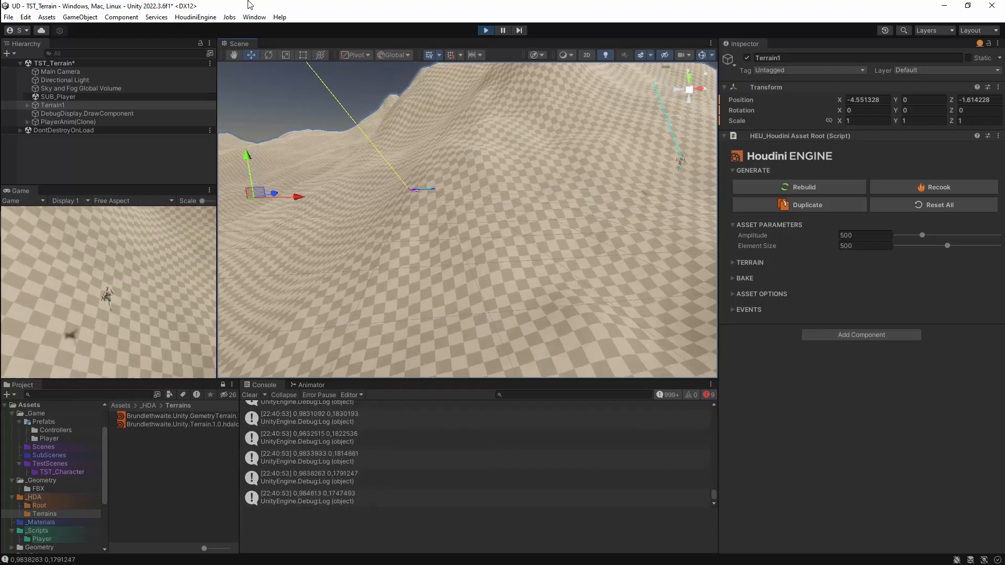
{"action": "left_click", "coordinate": [494, 155]}
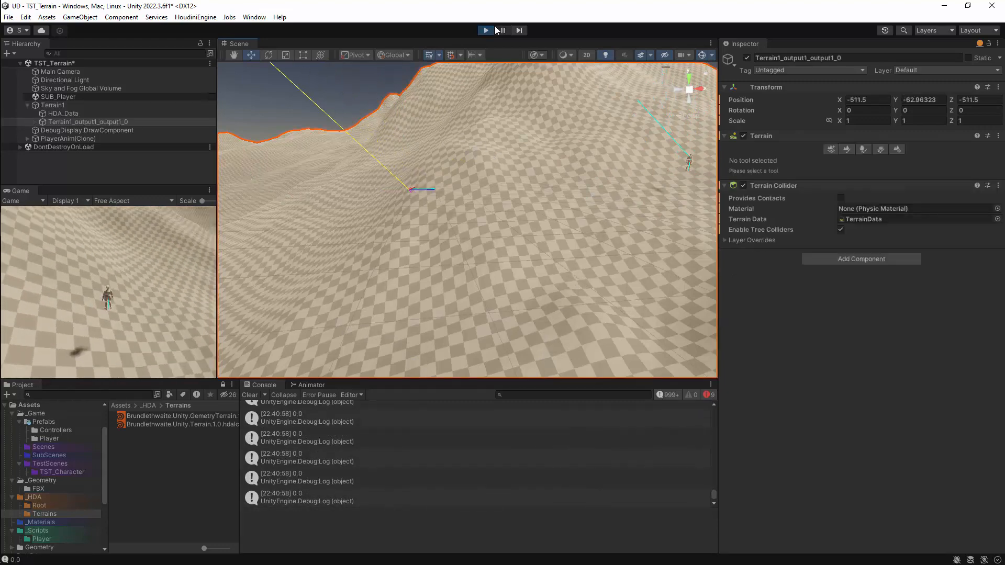
{"action": "left_click", "coordinate": [487, 30]}
Step: Create a material named Terrain Default in the _Materials folder and set its shader to HDRP/TerrainLit
{"action": "left_click", "coordinate": [63, 472]}
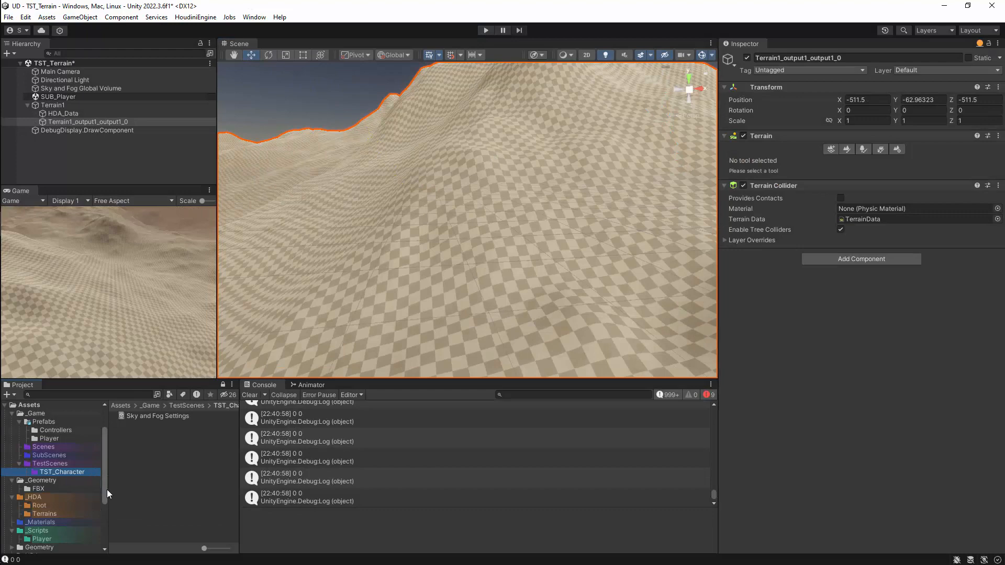
{"action": "left_click", "coordinate": [72, 521]}
{"action": "right_click", "coordinate": [136, 447]}
{"action": "mouse_move", "coordinate": [265, 142]}
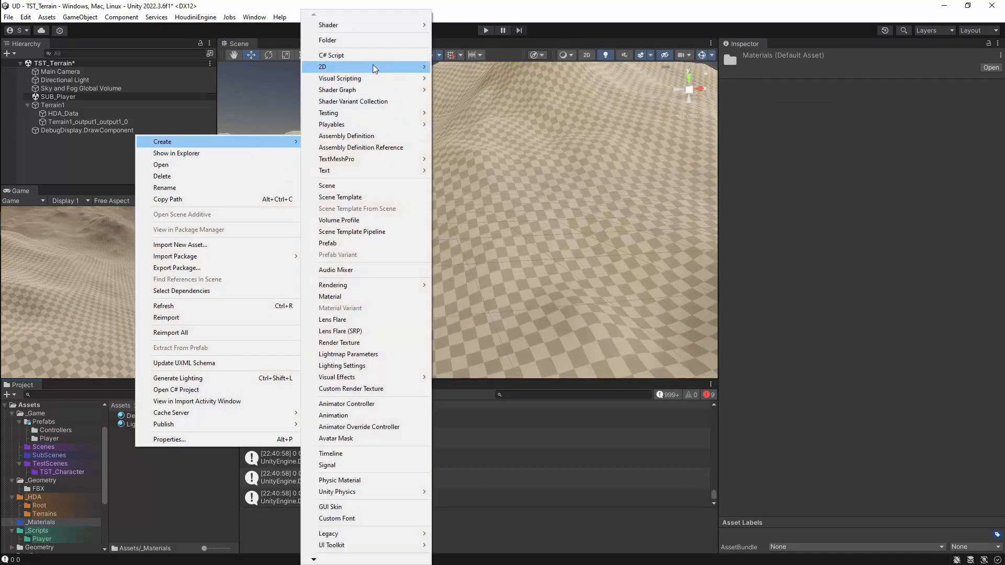
{"action": "left_click", "coordinate": [335, 296]}
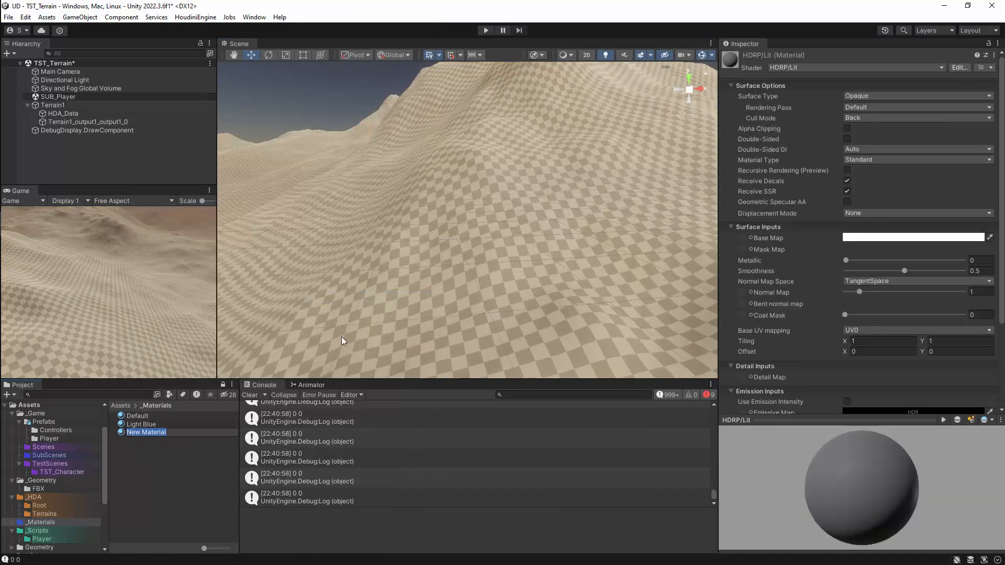
{"action": "type", "text": "Terrain Def"}
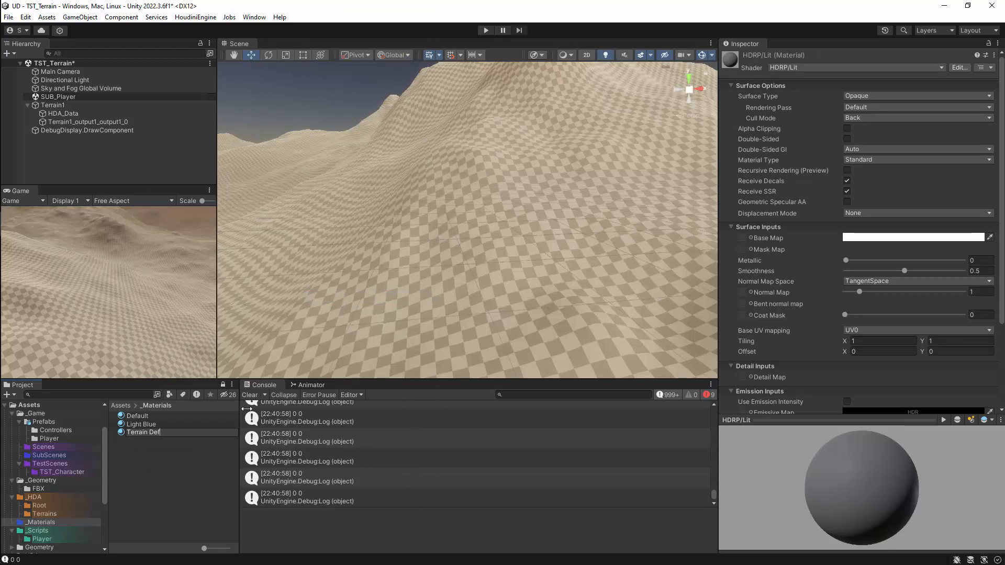
{"action": "type", "text": "ault"}
{"action": "key", "text": "Return"}
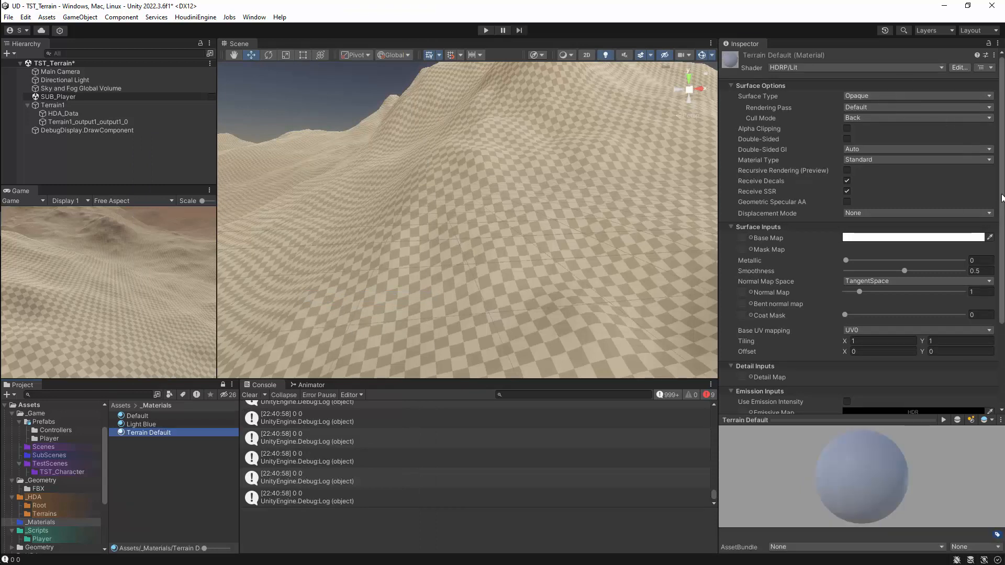
{"action": "left_click", "coordinate": [935, 68]}
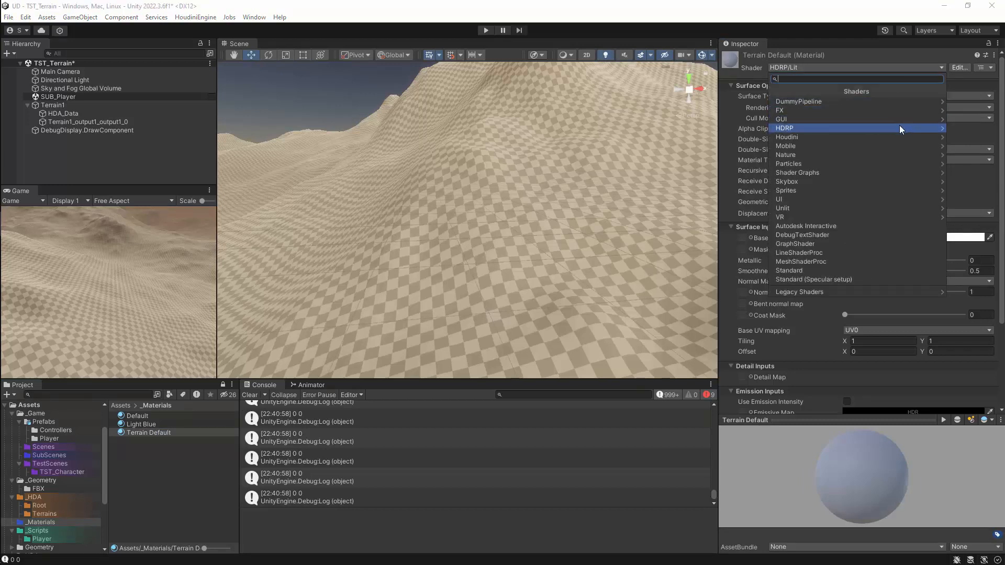
{"action": "left_click", "coordinate": [801, 226]}
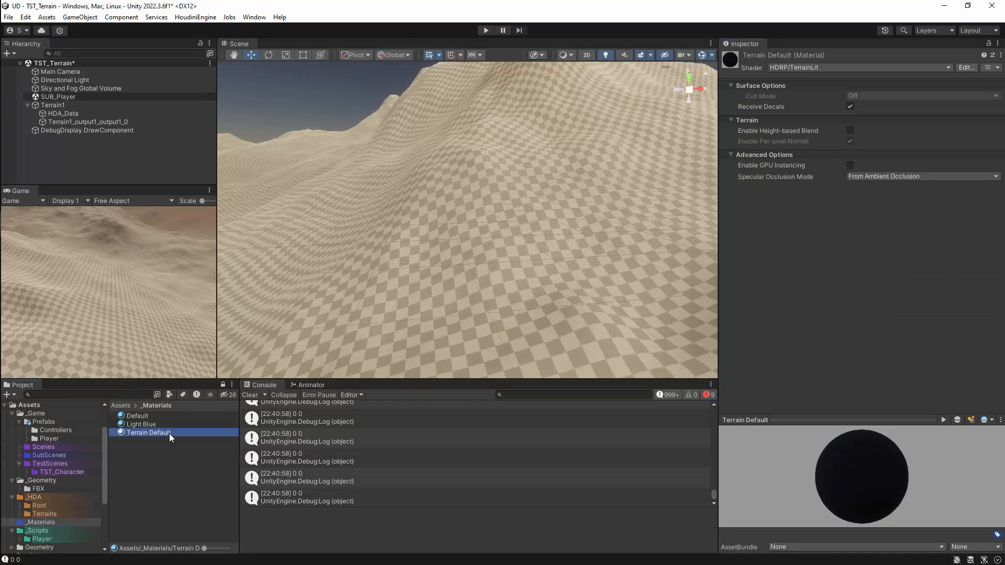
Step: Assign the Terrain Default material as the Default Terrain Material in the Houdini Engine plugin settings
{"action": "left_click_drag", "start_coordinate": [169, 433], "coordinate": [401, 290]}
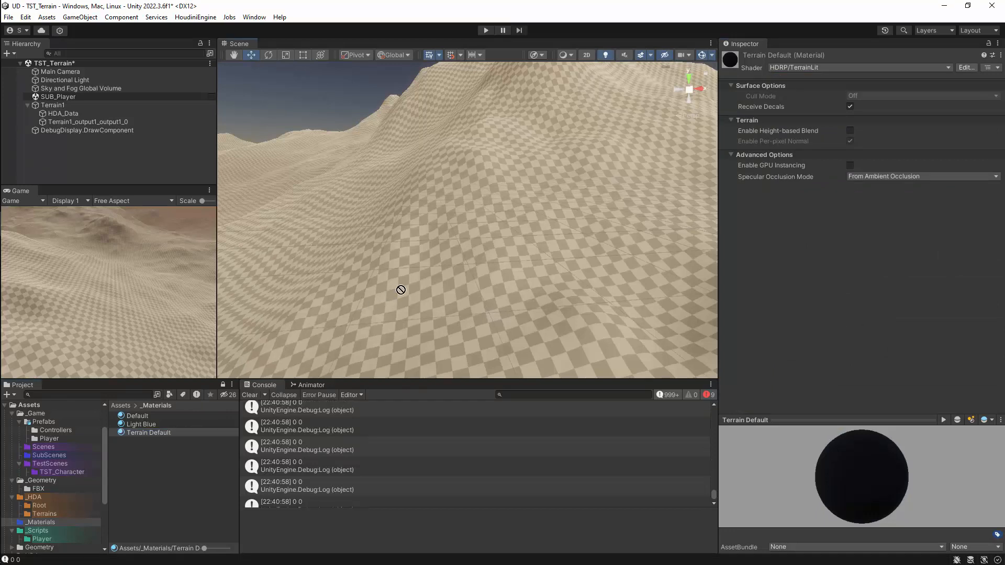
{"action": "left_click", "coordinate": [200, 17]}
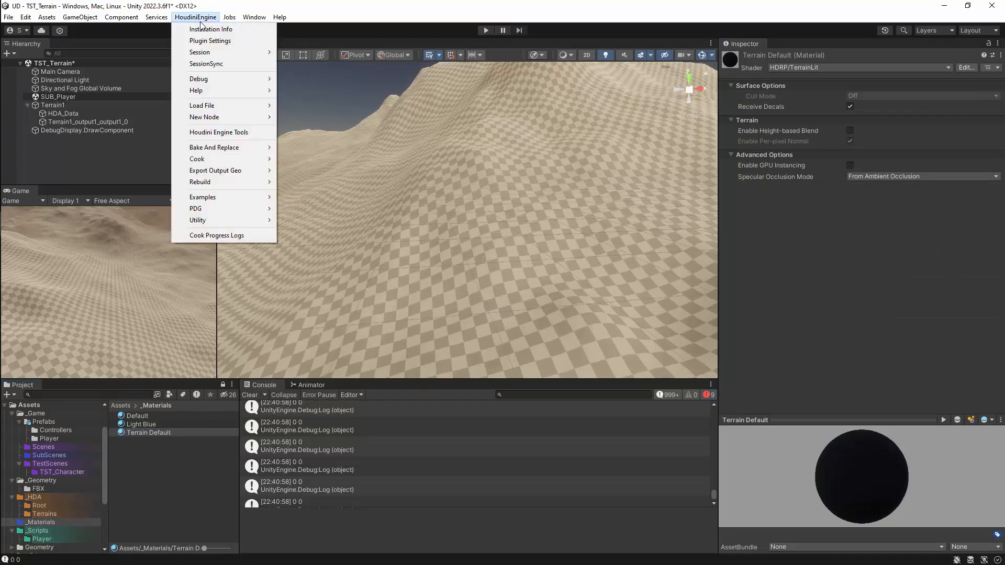
{"action": "left_click", "coordinate": [227, 42]}
{"action": "left_click_drag", "start_coordinate": [540, 158], "coordinate": [549, 273]}
{"action": "left_click_drag", "start_coordinate": [191, 433], "coordinate": [400, 243]}
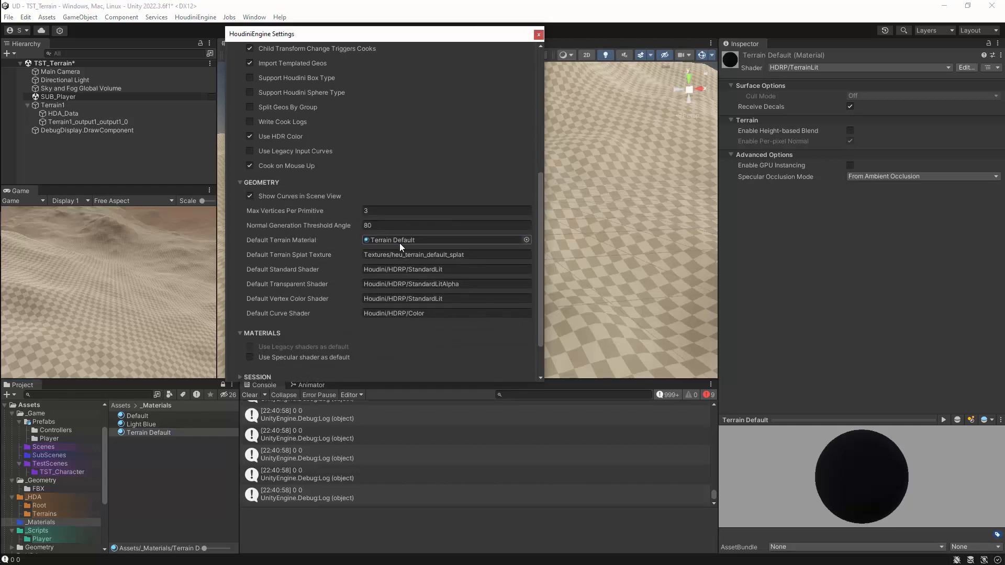
{"action": "scroll", "coordinate": [542, 267], "scroll_direction": "down", "scroll_amount": 1}
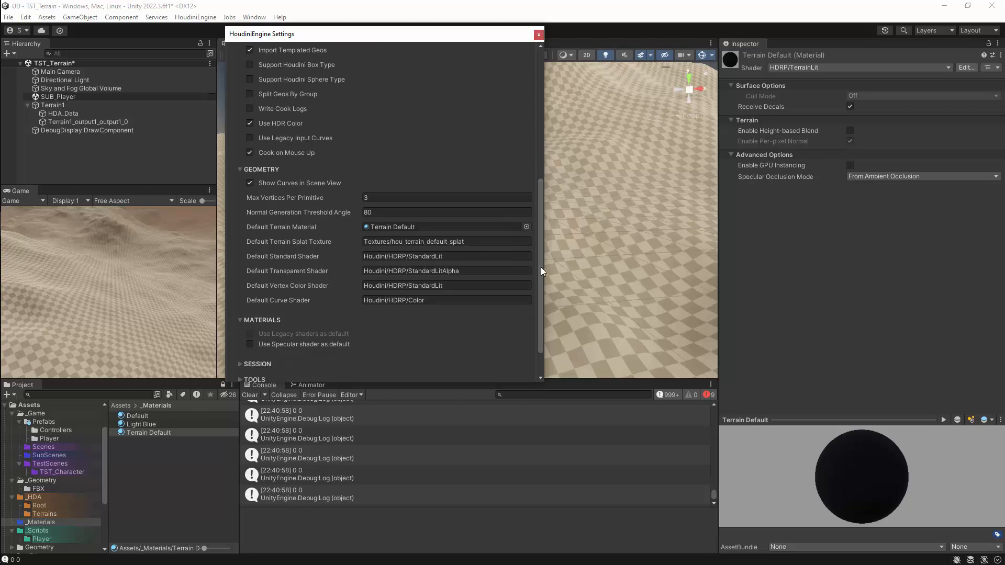
{"action": "scroll", "coordinate": [542, 293], "scroll_direction": "down", "scroll_amount": 3}
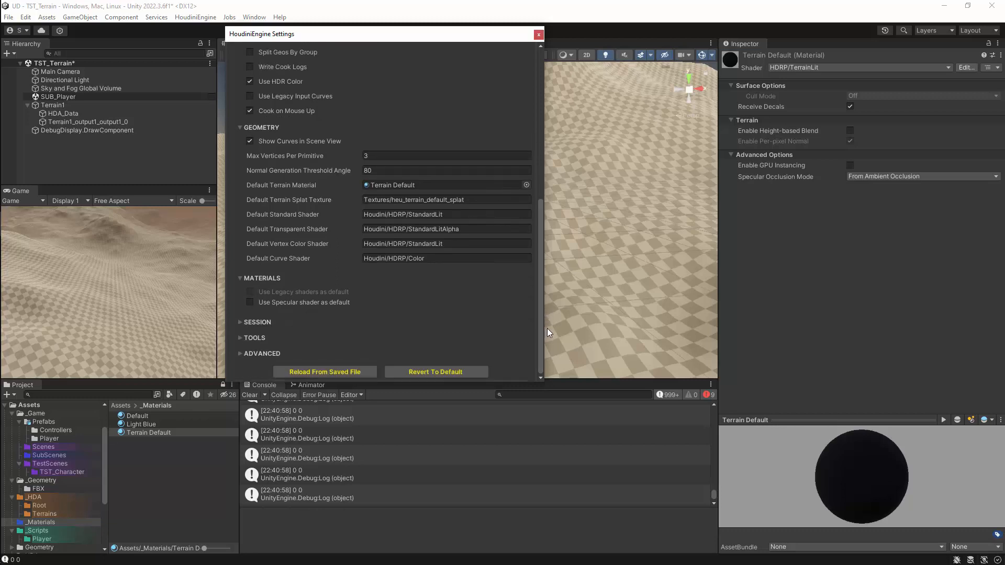
{"action": "left_click", "coordinate": [539, 35]}
Step: Rebuild the Terrain1 asset and select its generated terrain output object for inspection
{"action": "left_click", "coordinate": [488, 164]}
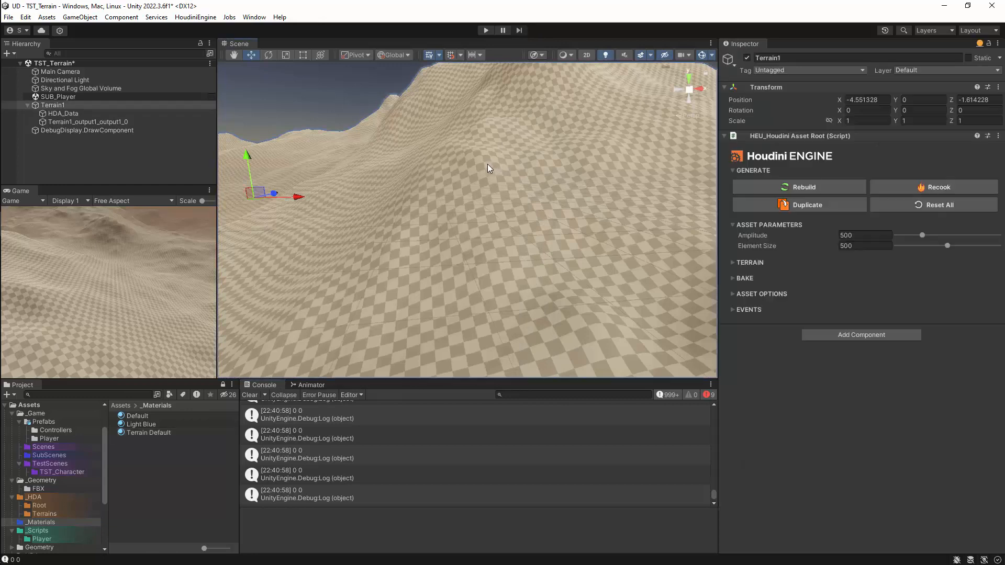
{"action": "left_click", "coordinate": [734, 264]}
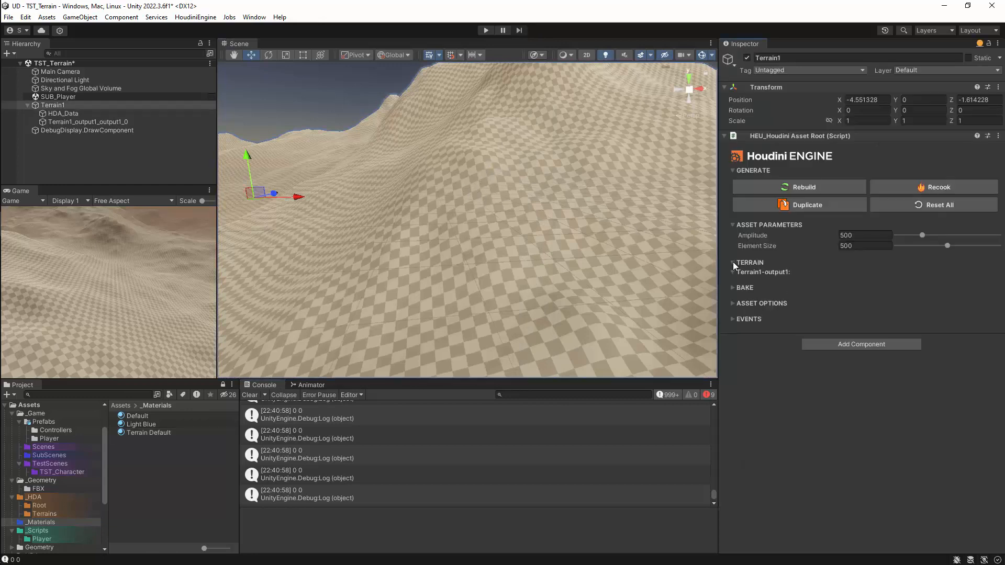
{"action": "left_click", "coordinate": [733, 272]}
{"action": "left_click", "coordinate": [763, 190]}
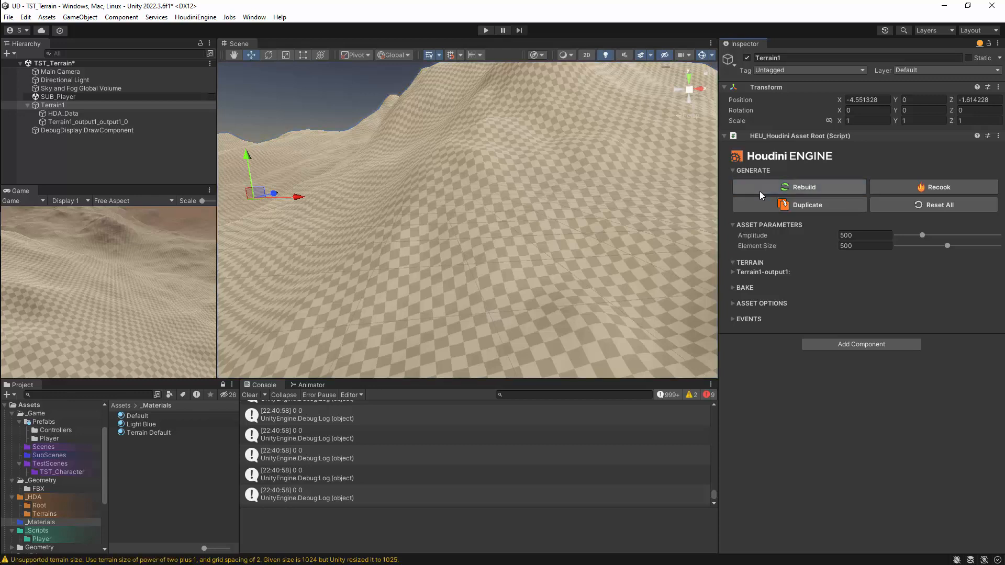
{"action": "left_click", "coordinate": [53, 122]}
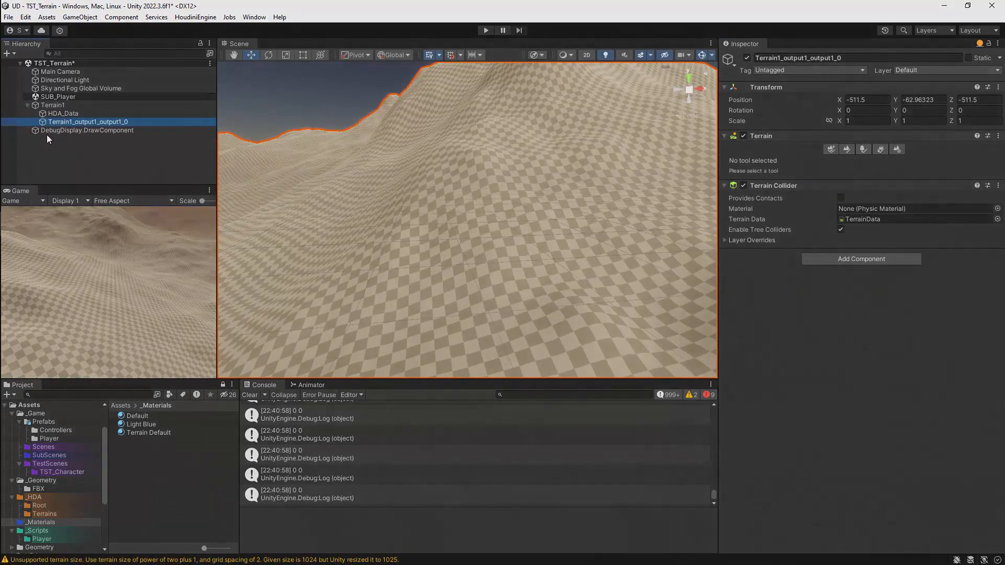